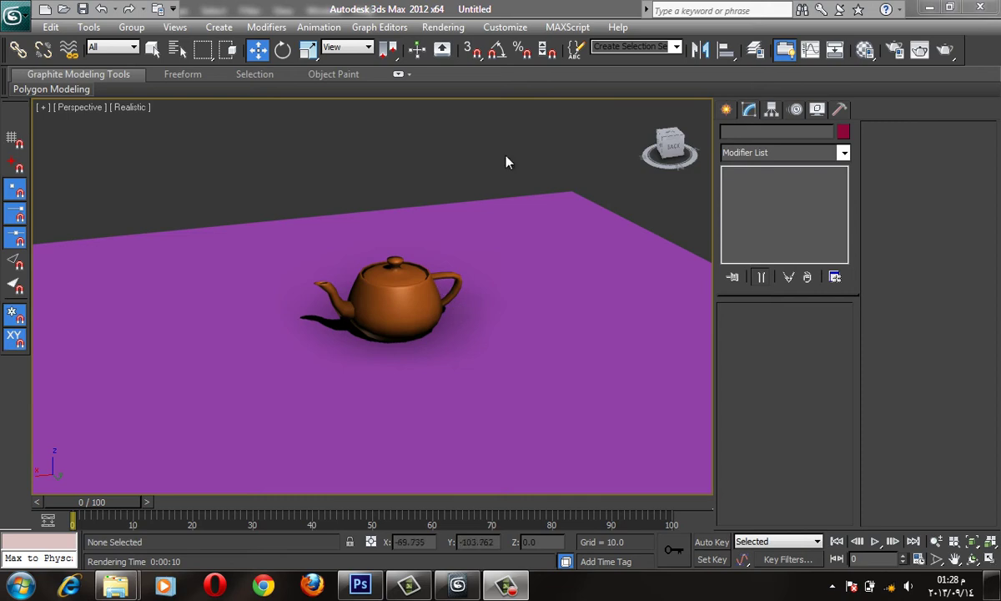
- Create a Target Direct light in the Front view, aimed from the upper left down at the teapot
click(725, 111)
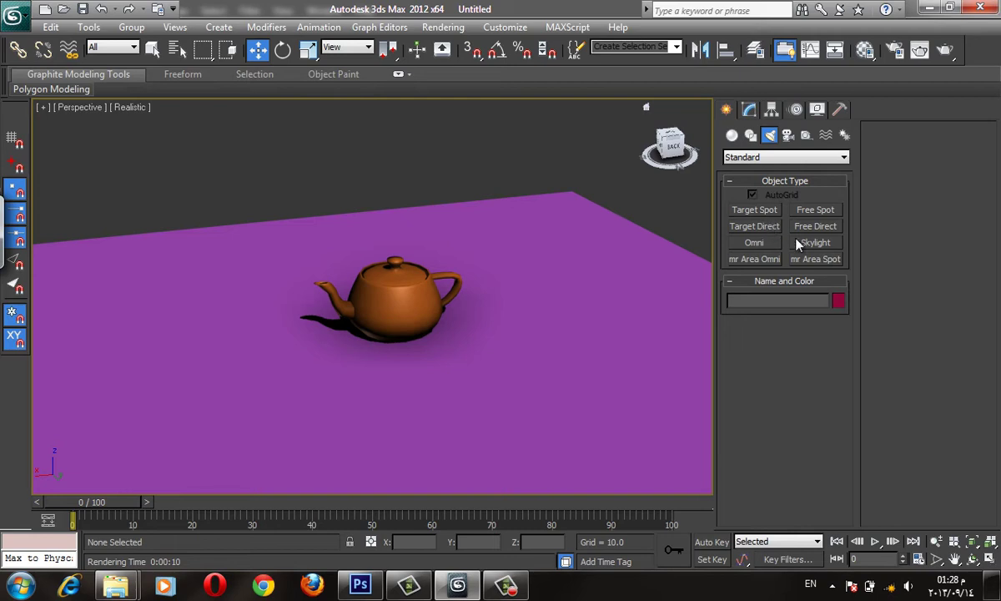
click(763, 226)
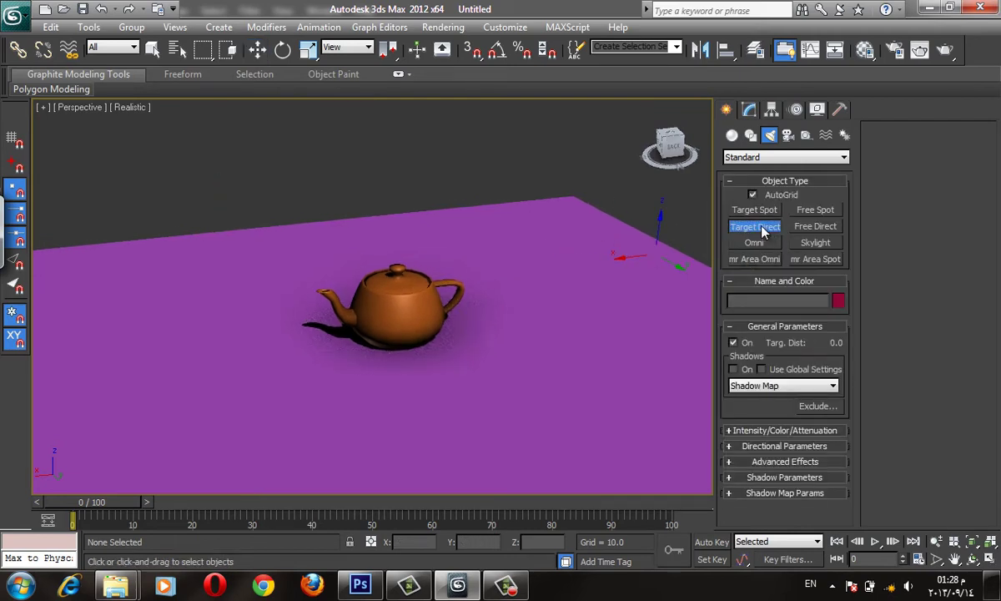
key(f)
middle_drag(483, 192, 603, 311)
scroll(371, 246, down, 3)
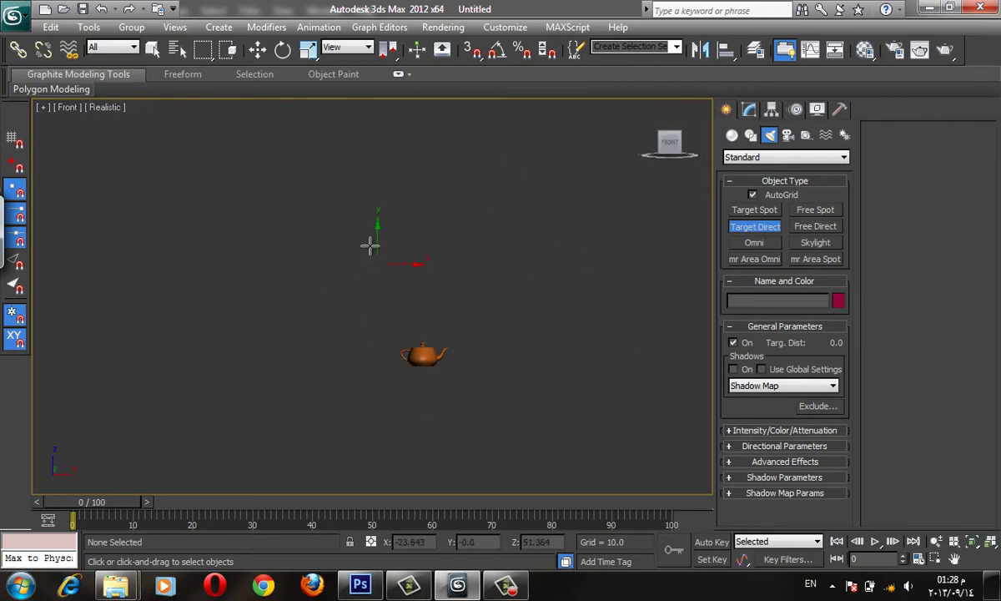
drag(288, 184, 425, 359)
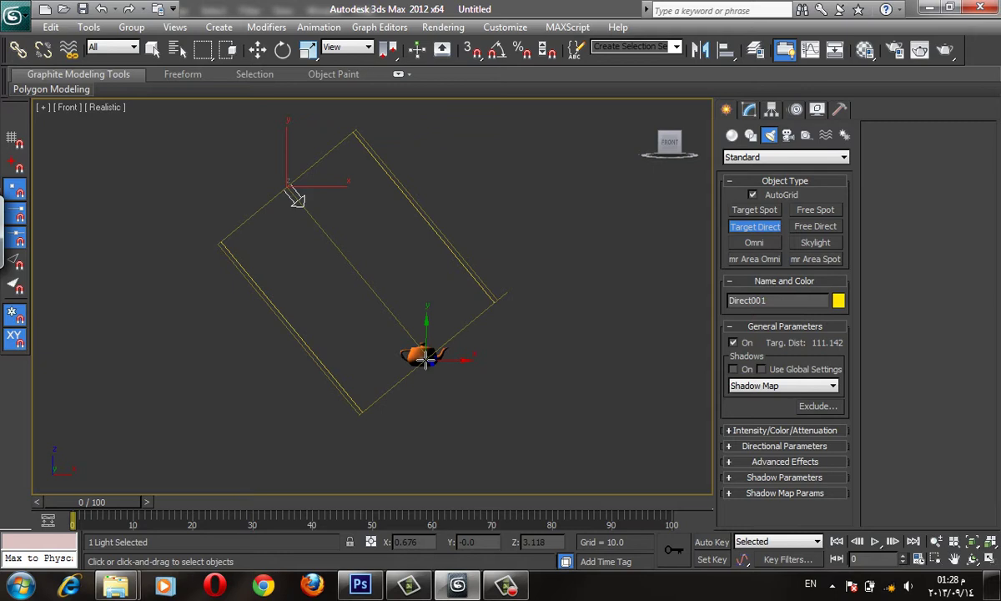
- Switch to the Move tool with wireframe display and zoom the Front view closer
key(w)
key(F3)
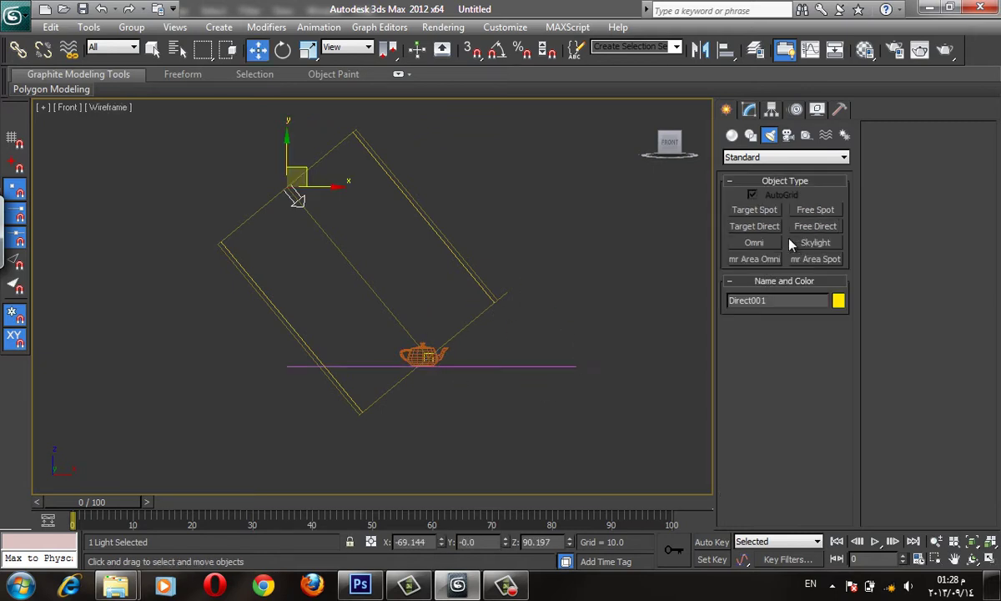
middle_drag(613, 263, 616, 264)
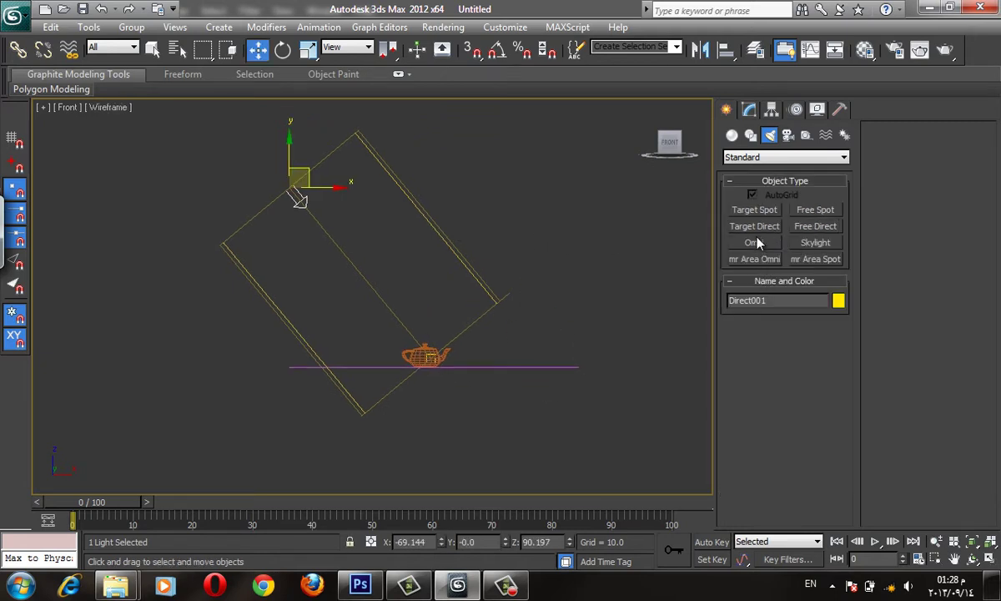
key(bracketleft)
click(809, 228)
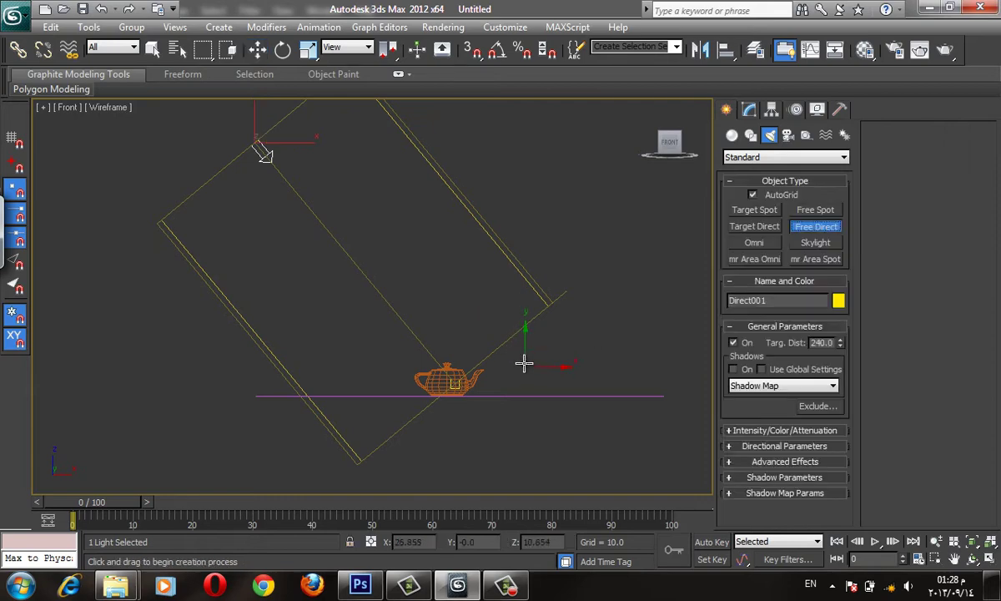
- Place a Free Direct light, FDirect001, beside the teapot in the Front view
mouse_move(525, 373)
mouse_down()
mouse_move(495, 340)
mouse_move(501, 250)
mouse_up()
right_click(501, 251)
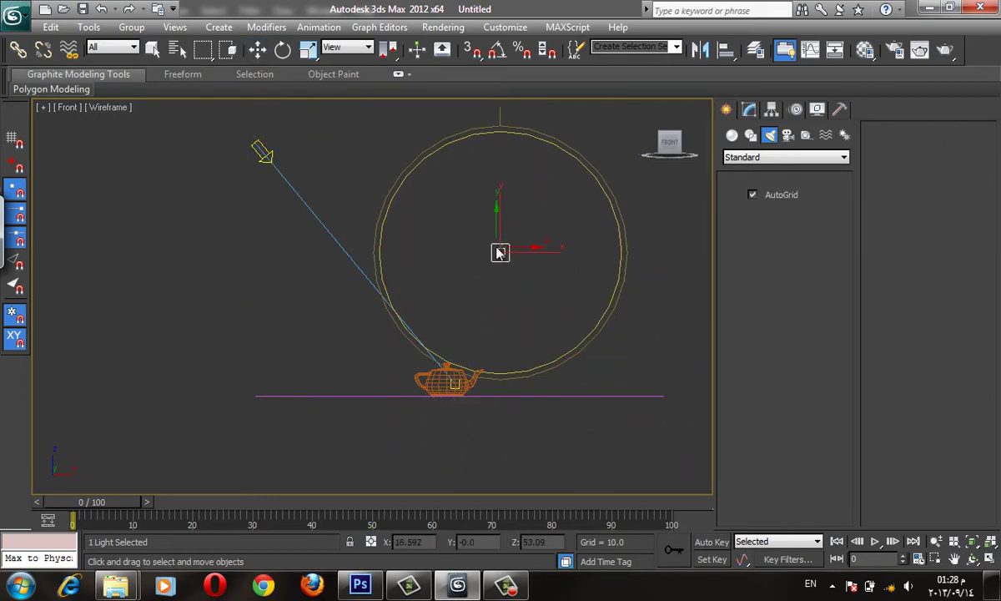
key(p)
scroll(496, 304, down, 5)
mouse_move(458, 335)
alt+middle_down()
mouse_move(307, 333)
mouse_move(379, 328)
mouse_move(278, 323)
alt+middle_up()
click(278, 323)
- Rotate the free light's beam toward the upper left, undoing an accidental move first
mouse_move(349, 345)
mouse_down()
mouse_move(453, 242)
mouse_move(481, 231)
mouse_move(538, 264)
mouse_move(501, 236)
mouse_up()
key(ctrl+z)
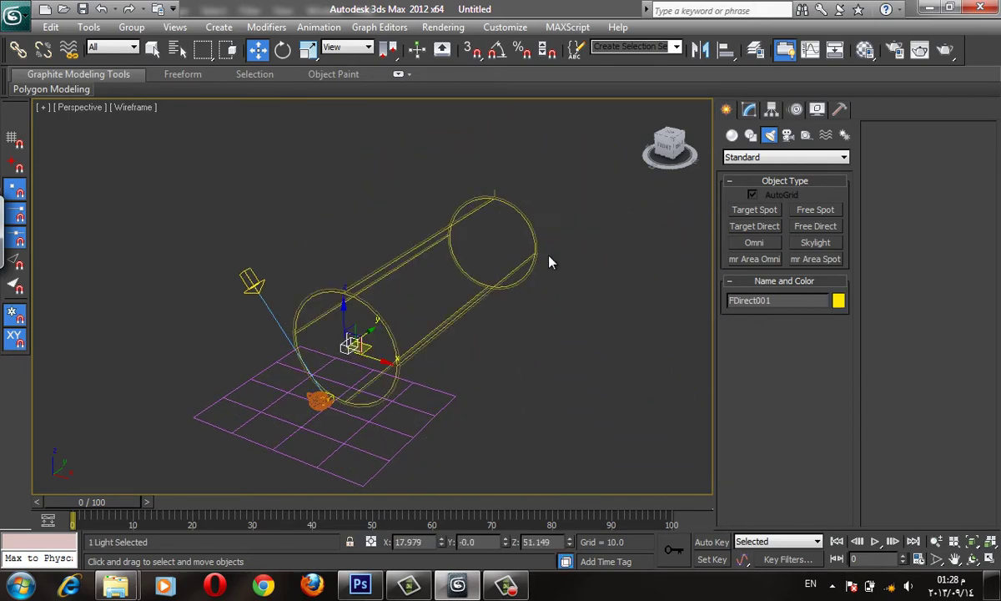
click(283, 52)
mouse_move(393, 317)
mouse_down()
mouse_move(421, 385)
mouse_move(398, 329)
mouse_up()
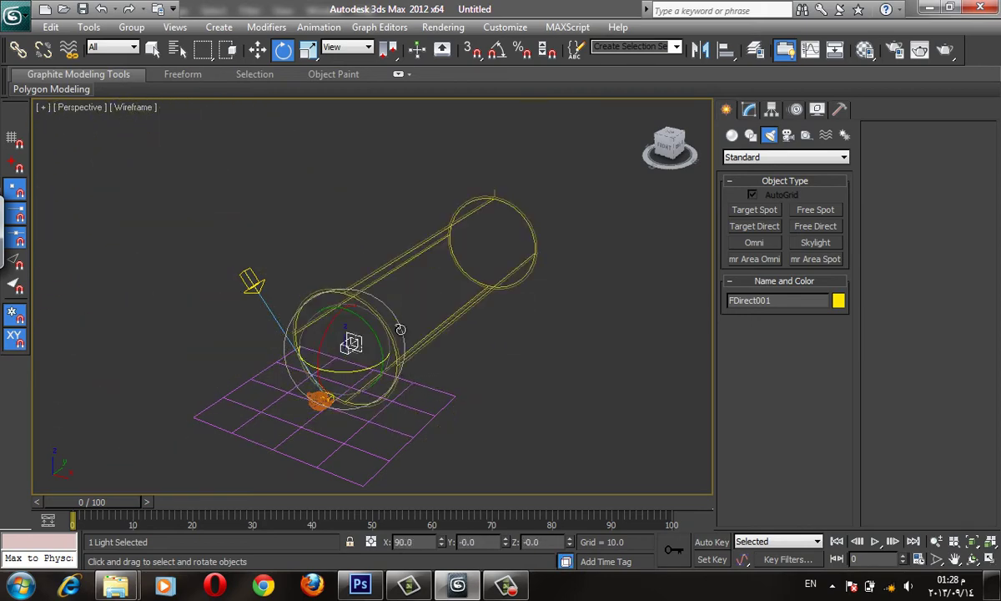
click(291, 328)
scroll(296, 334, up, 2)
scroll(302, 349, up, 2)
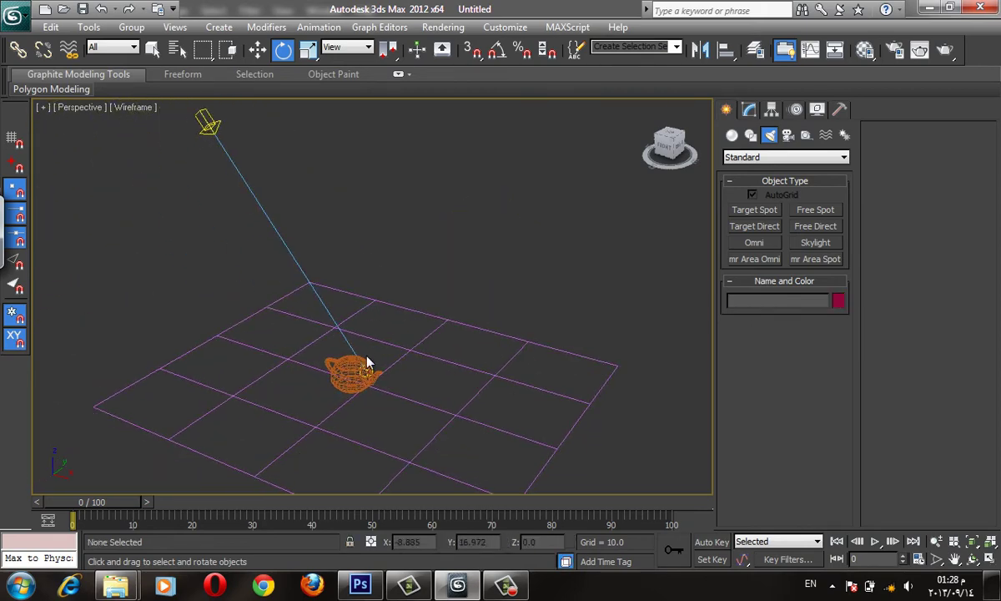
scroll(334, 334, up, 2)
scroll(334, 334, up, 2)
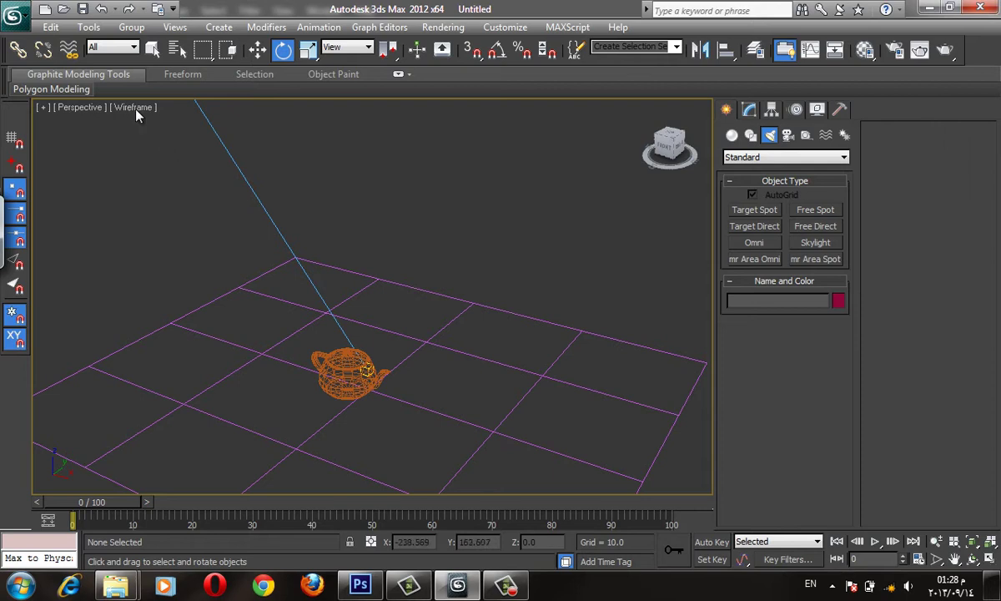
- Move Direct001's target so it rests on the teapot
click(346, 363)
click(378, 377)
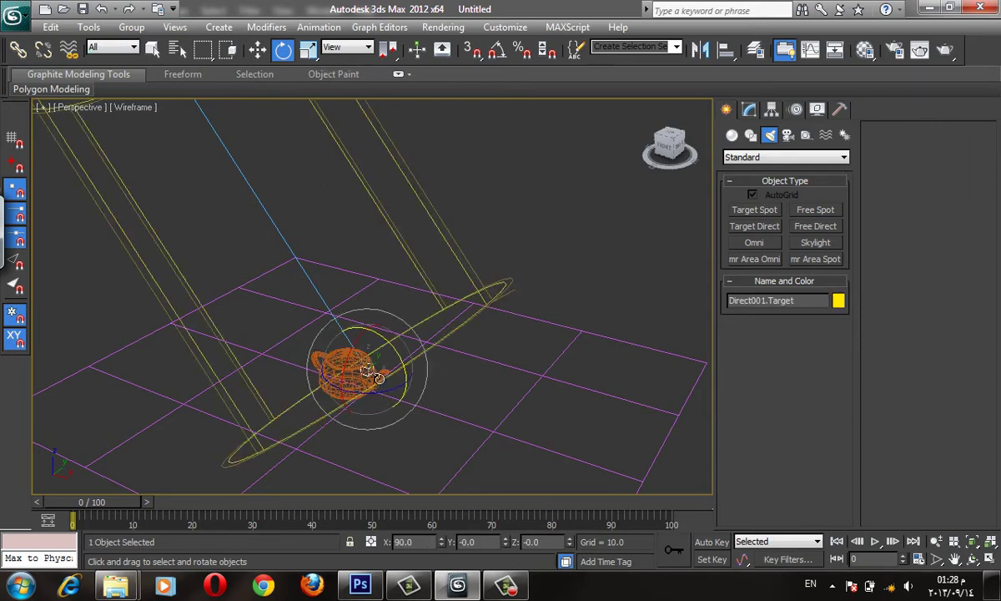
key(w)
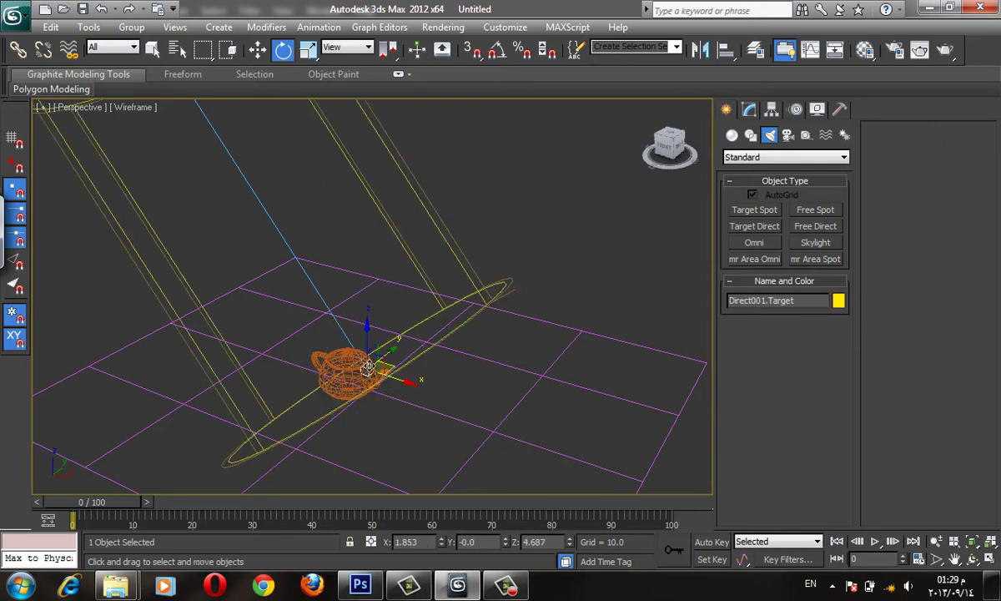
mouse_move(369, 367)
alt+middle_down()
mouse_move(467, 363)
mouse_move(438, 347)
mouse_move(434, 355)
alt+middle_up()
mouse_move(434, 356)
mouse_down()
mouse_move(126, 378)
mouse_move(680, 424)
mouse_move(373, 369)
mouse_up()
mouse_move(373, 370)
alt+middle_down()
mouse_move(407, 346)
mouse_move(379, 329)
mouse_move(317, 373)
mouse_move(458, 179)
alt+middle_up()
- Shift Direct001's head along Y and view the lit circle in Realistic shading
click(469, 153)
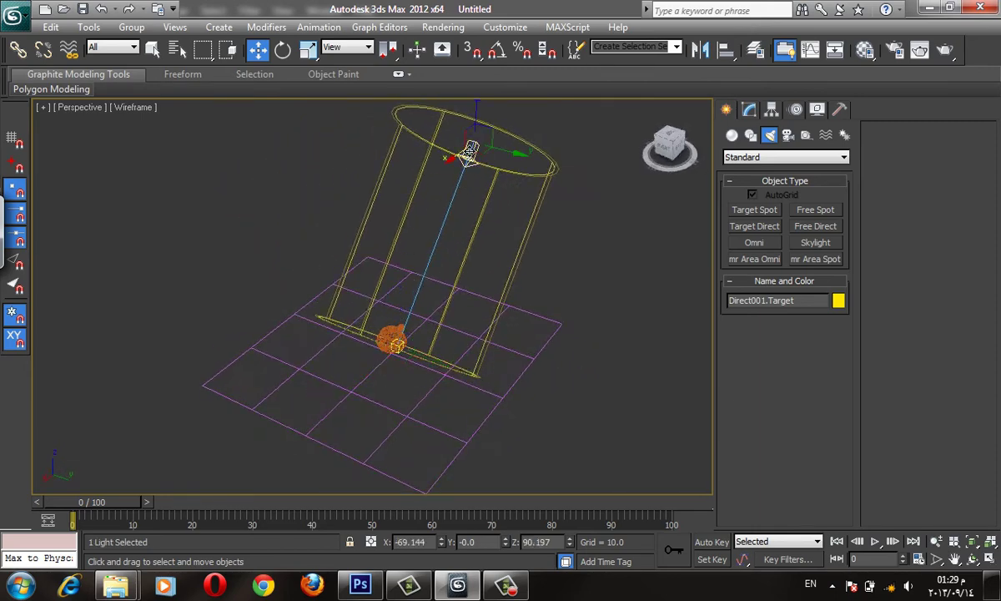
drag(516, 152, 390, 153)
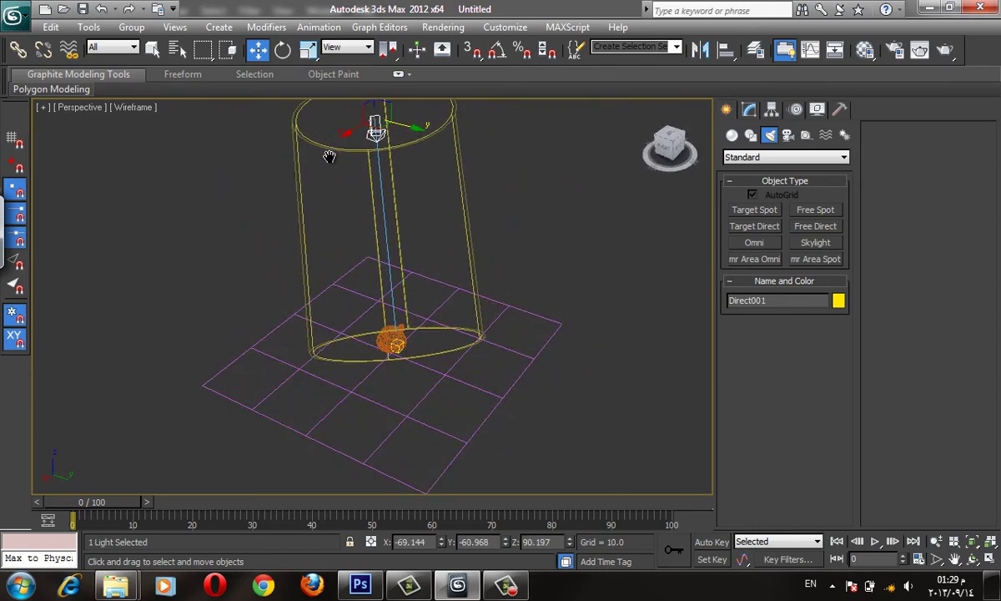
scroll(435, 342, down, 3)
scroll(442, 357, up, 2)
scroll(433, 363, up, 3)
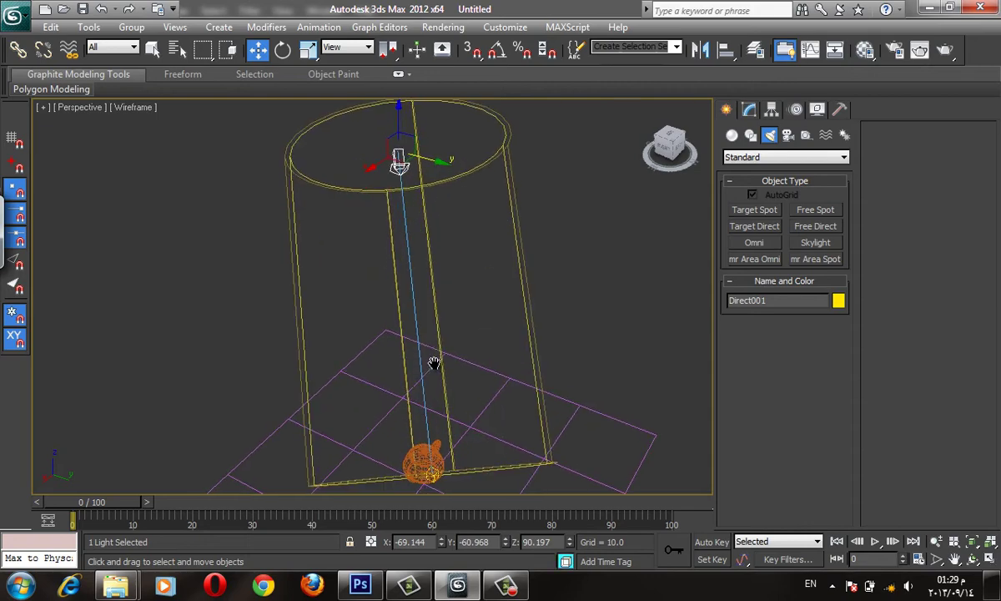
key(F3)
scroll(434, 363, up, 2)
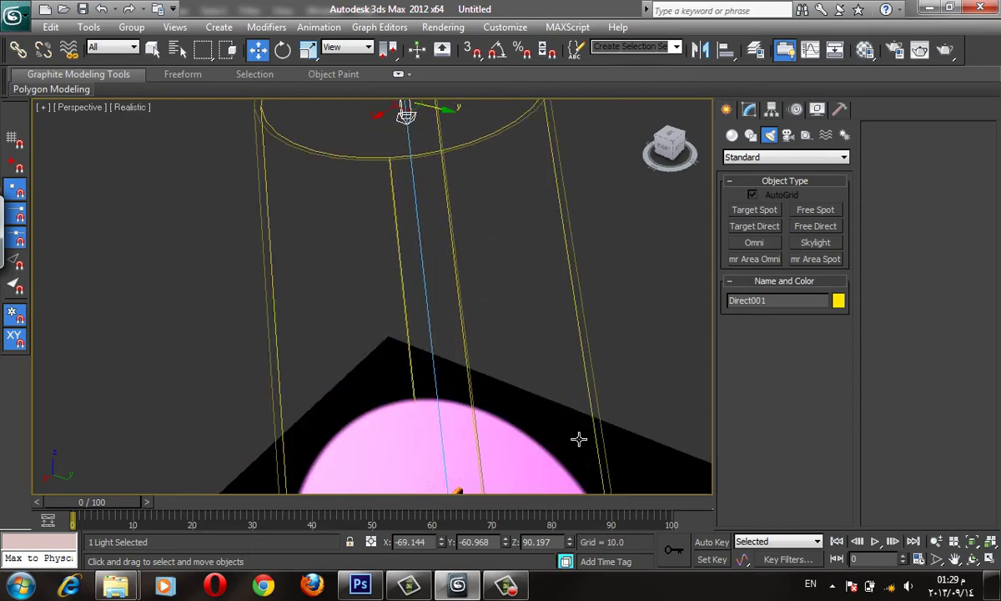
scroll(543, 415, down, 2)
scroll(532, 358, down, 2)
mouse_move(537, 362)
alt+middle_down()
mouse_move(476, 338)
mouse_move(439, 389)
mouse_move(455, 367)
alt+middle_up()
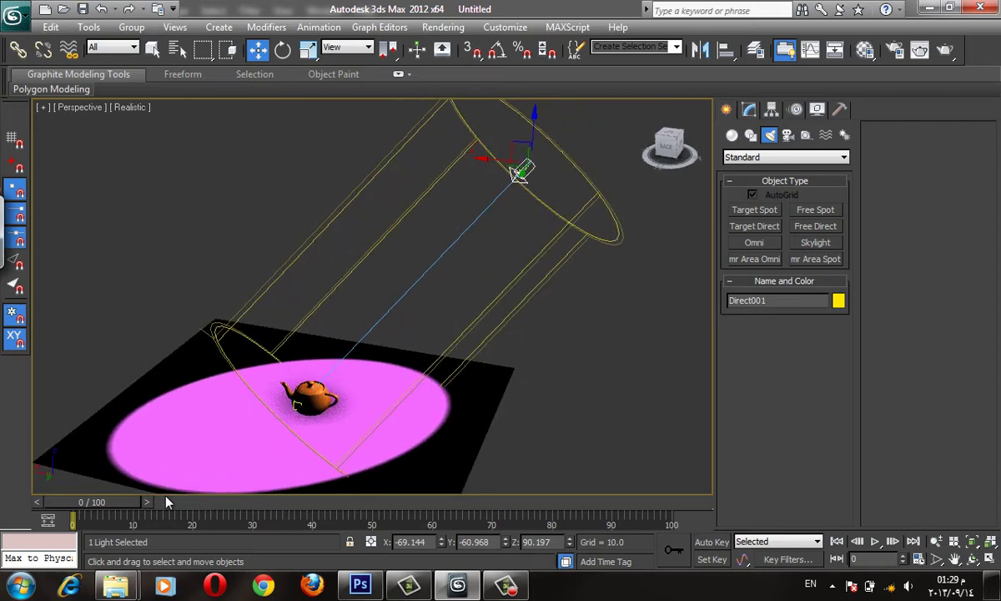
- Turn on Direct001's shadows and expand its Intensity/Color/Attenuation and Directional Parameters rollouts
click(750, 111)
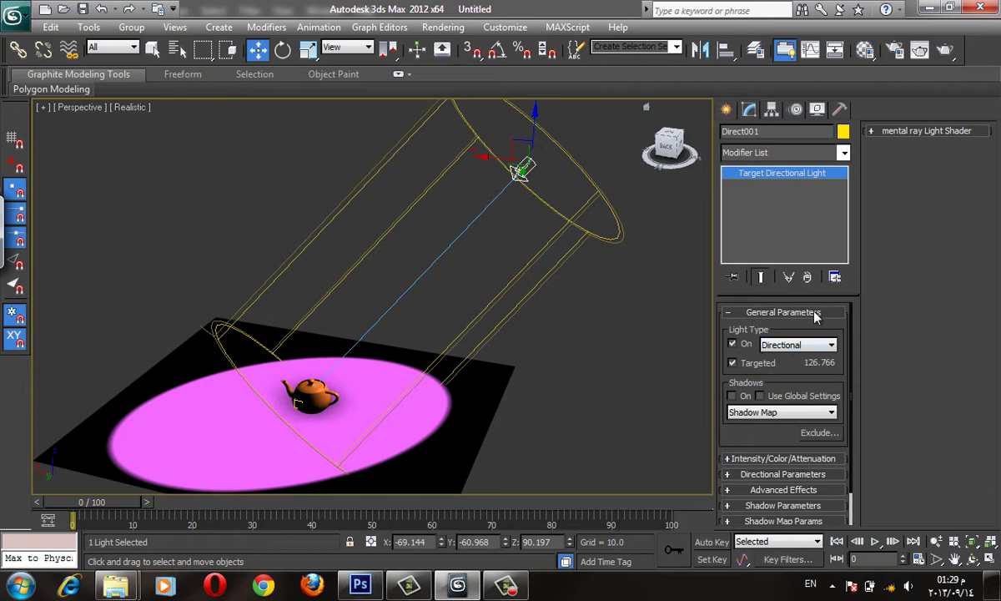
click(743, 397)
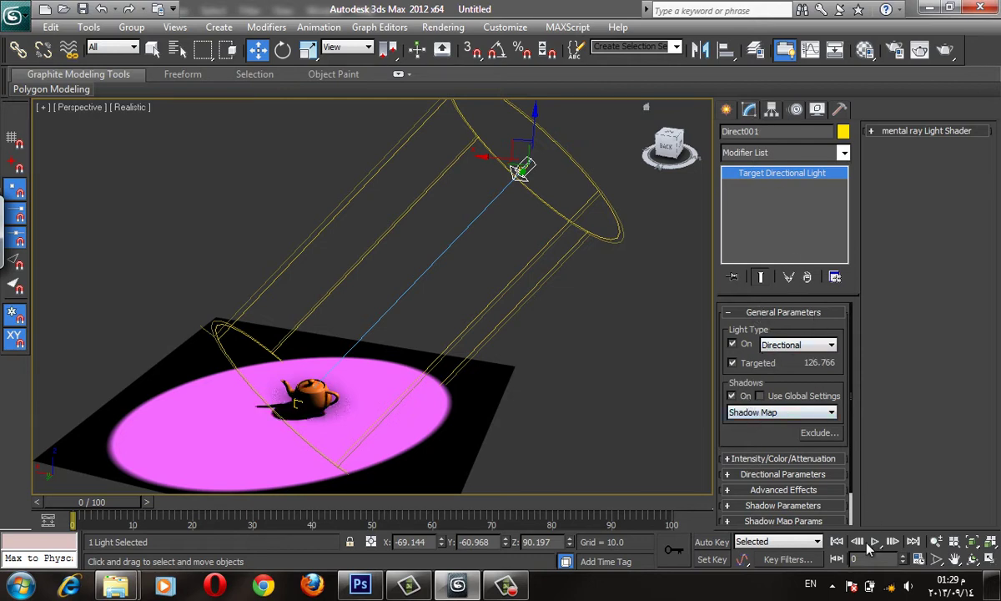
click(818, 459)
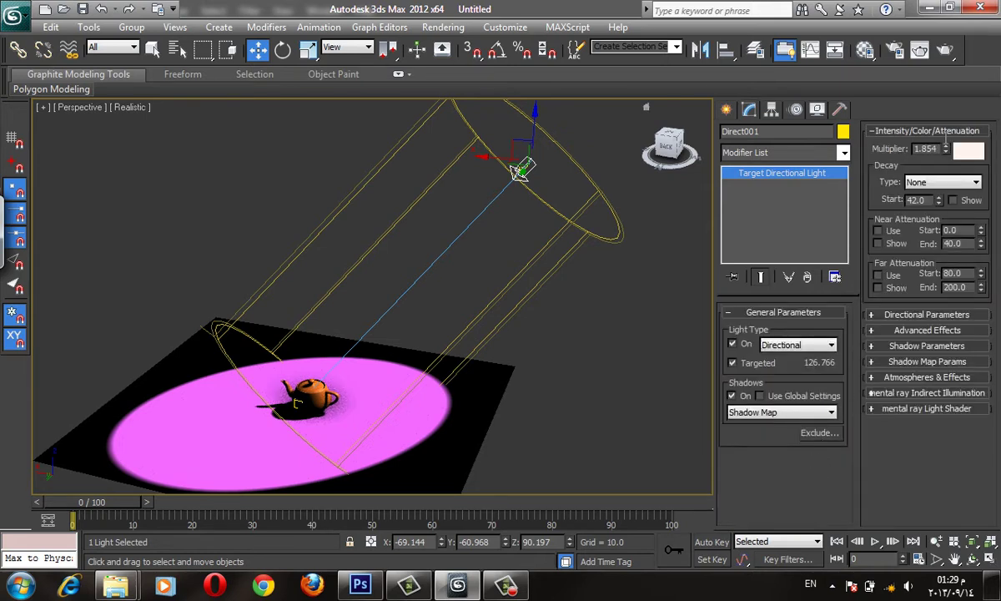
click(915, 317)
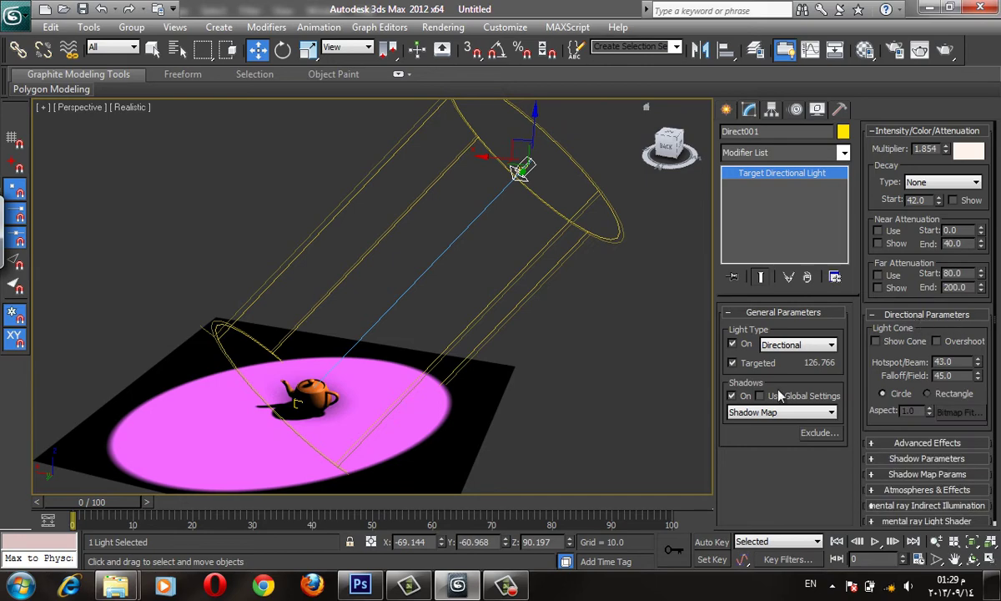
scroll(444, 294, down, 2)
scroll(444, 294, down, 4)
scroll(442, 291, up, 2)
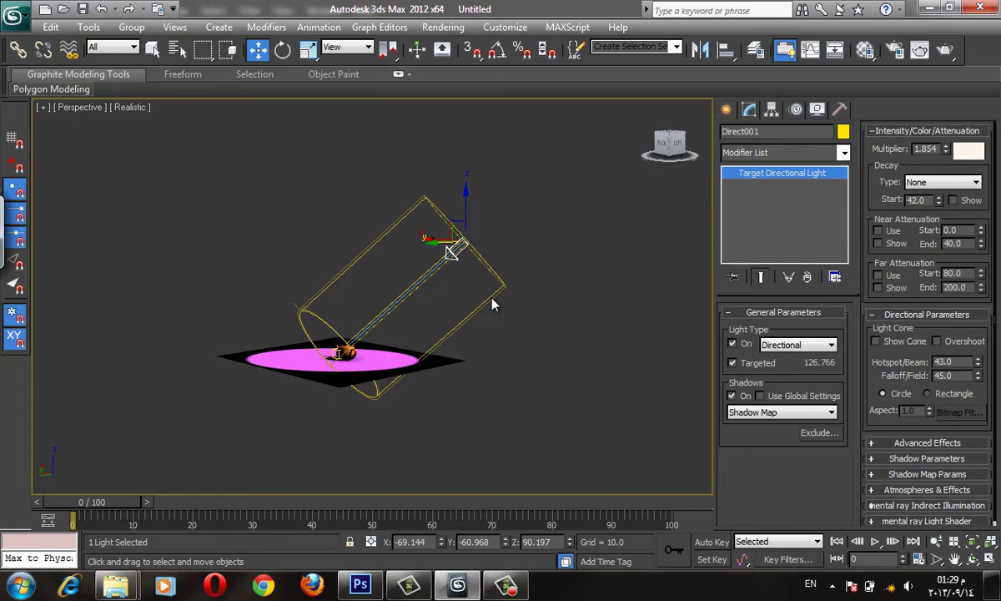
scroll(454, 242, up, 2)
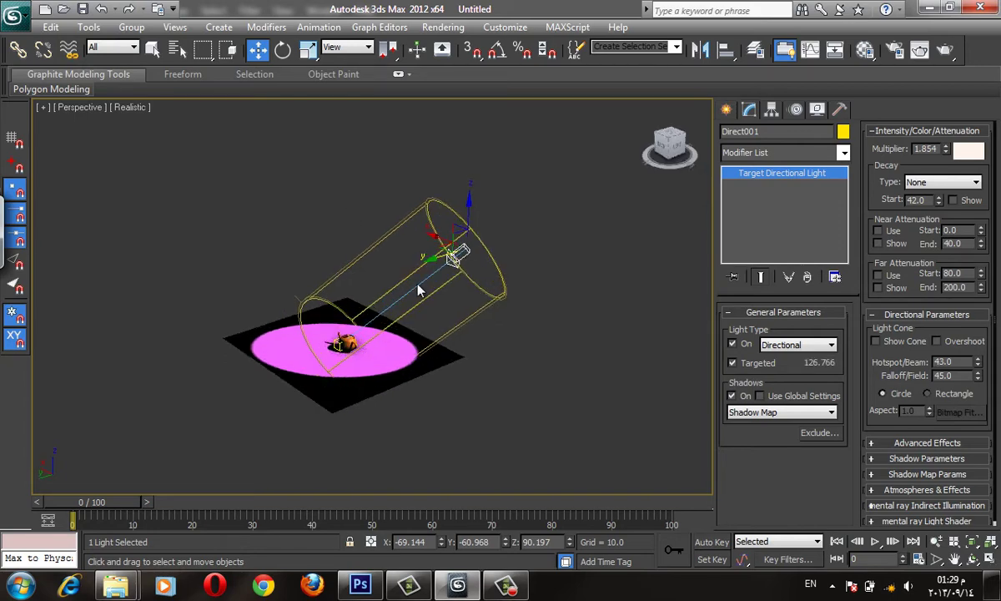
- Enable Overshoot on Direct001 and set hotspot 9.0 and falloff 19.0
scroll(392, 266, up, 2)
drag(979, 364, 977, 376)
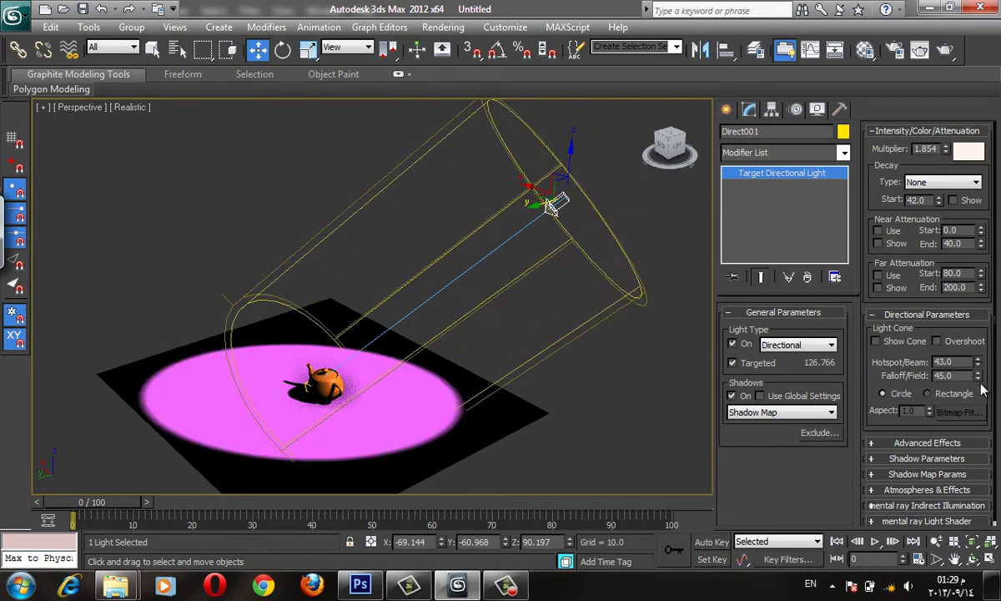
drag(977, 376, 982, 400)
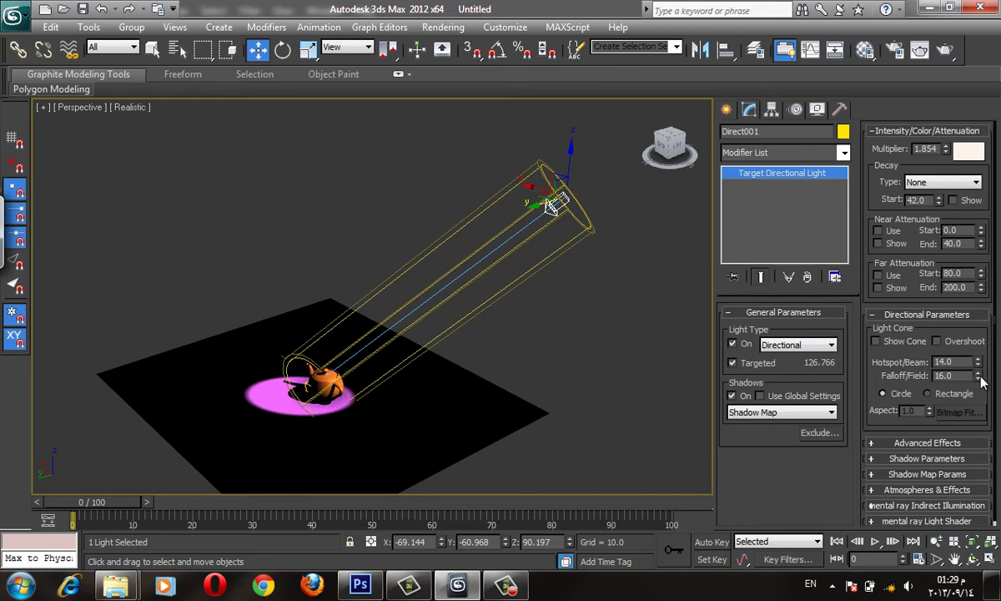
mouse_move(981, 379)
mouse_down()
mouse_move(970, 348)
mouse_move(976, 378)
mouse_up()
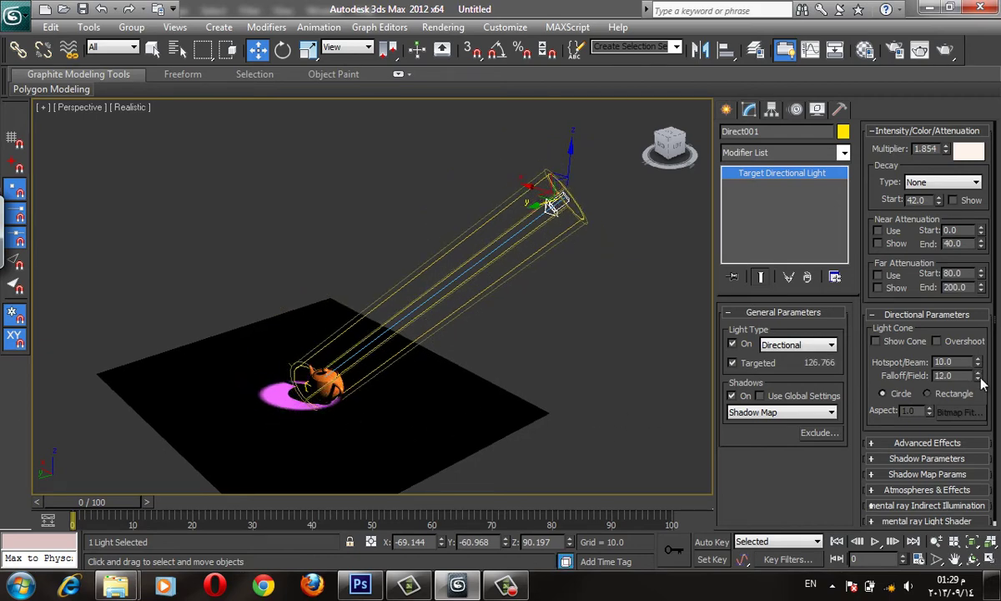
drag(978, 375, 914, 324)
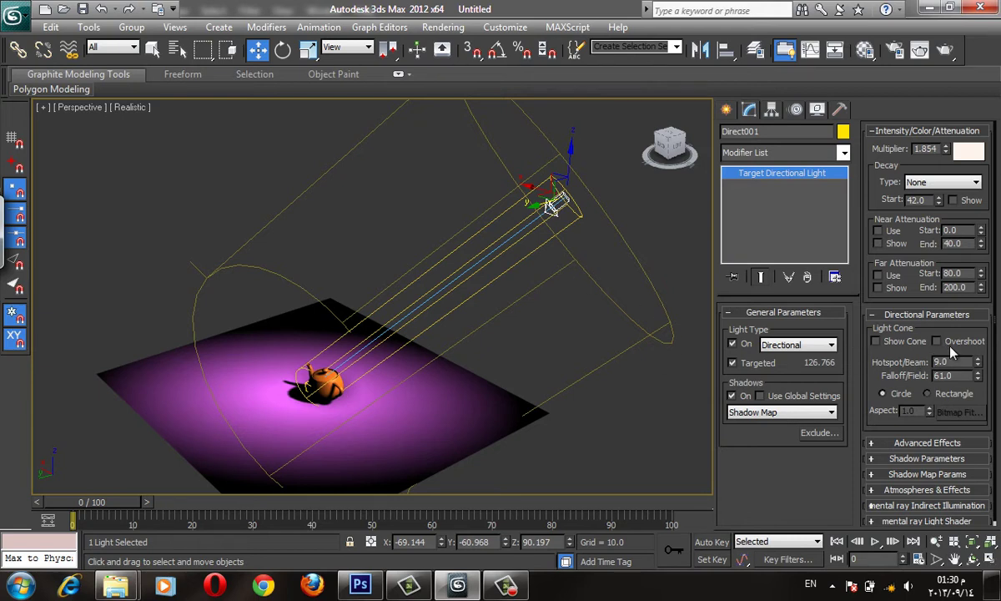
click(953, 343)
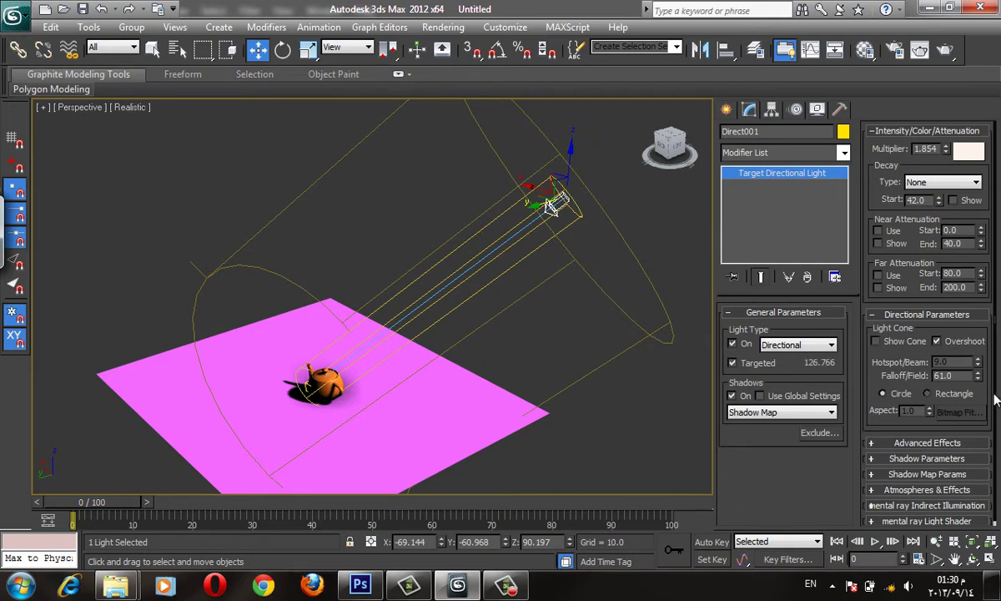
drag(978, 375, 979, 389)
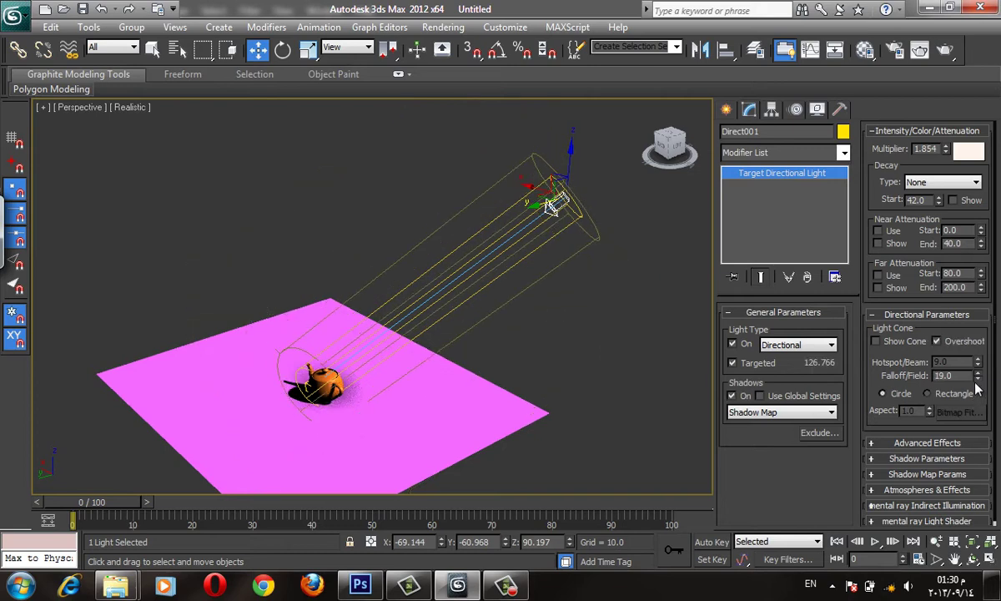
- Draw a small teapot and a larger Teapot003 (radius 21.248) on the plane
click(734, 112)
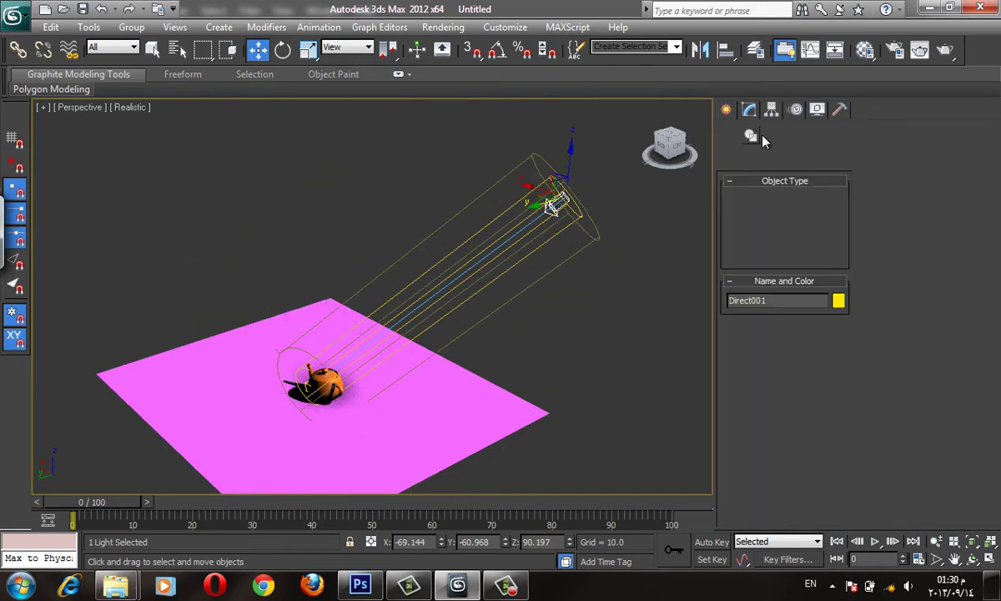
click(733, 135)
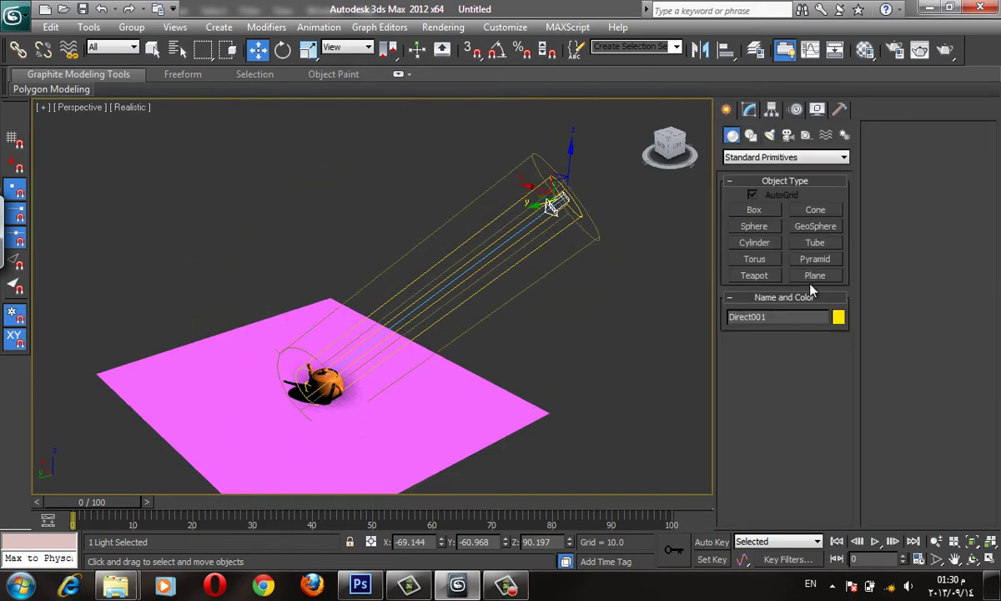
click(754, 275)
drag(376, 434, 386, 441)
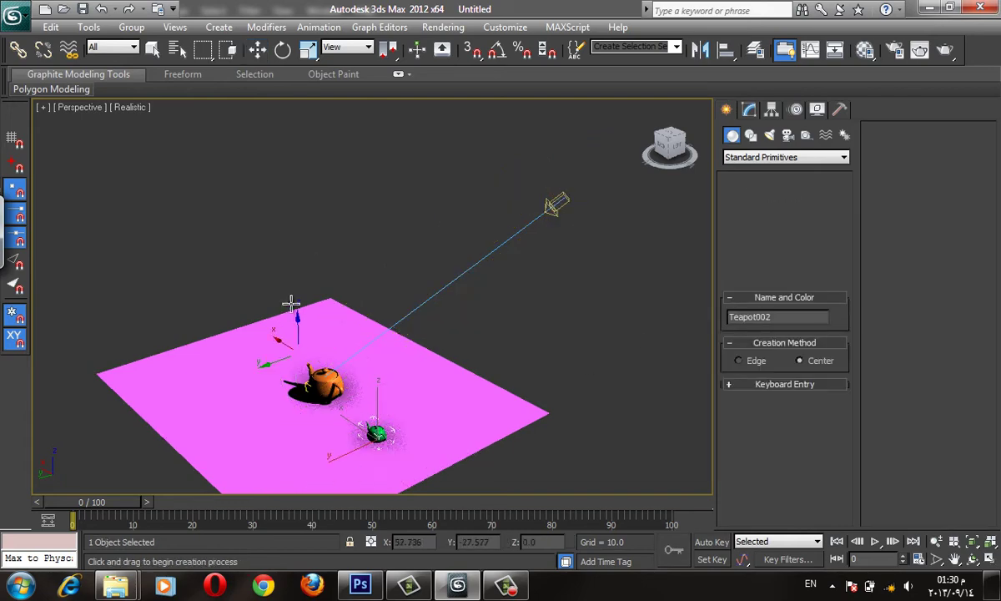
drag(332, 318, 335, 342)
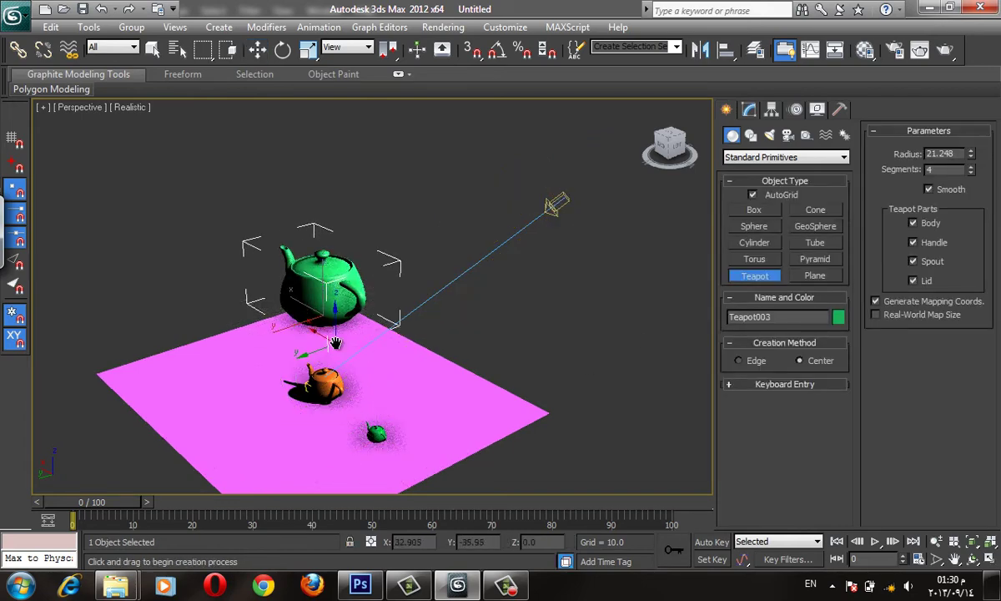
scroll(334, 342, up, 2)
scroll(335, 342, up, 3)
scroll(335, 342, up, 2)
- Finish teapot creation and select Direct001 with the Move tool
right_click(397, 519)
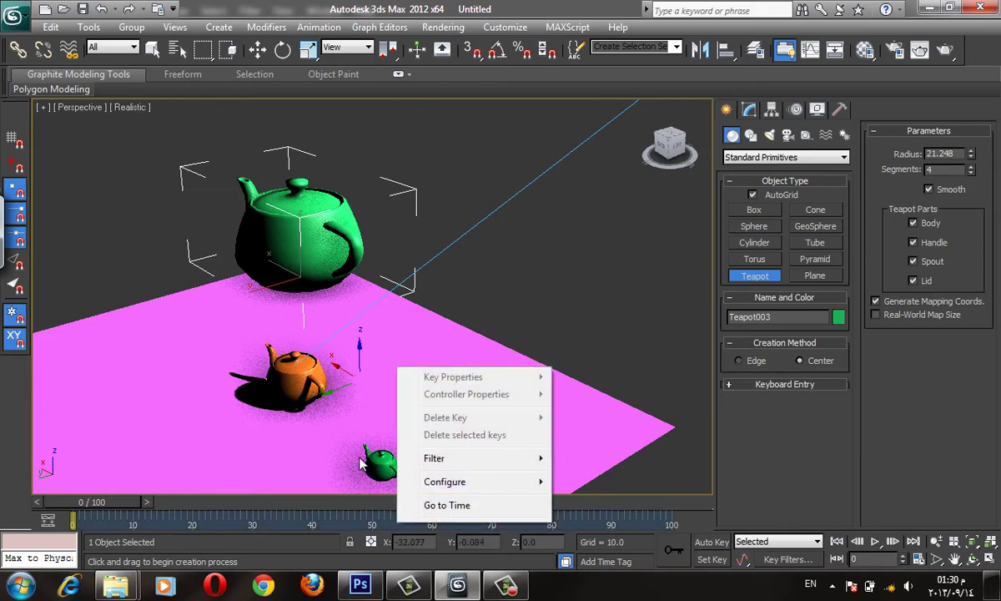
click(571, 257)
scroll(570, 242, down, 3)
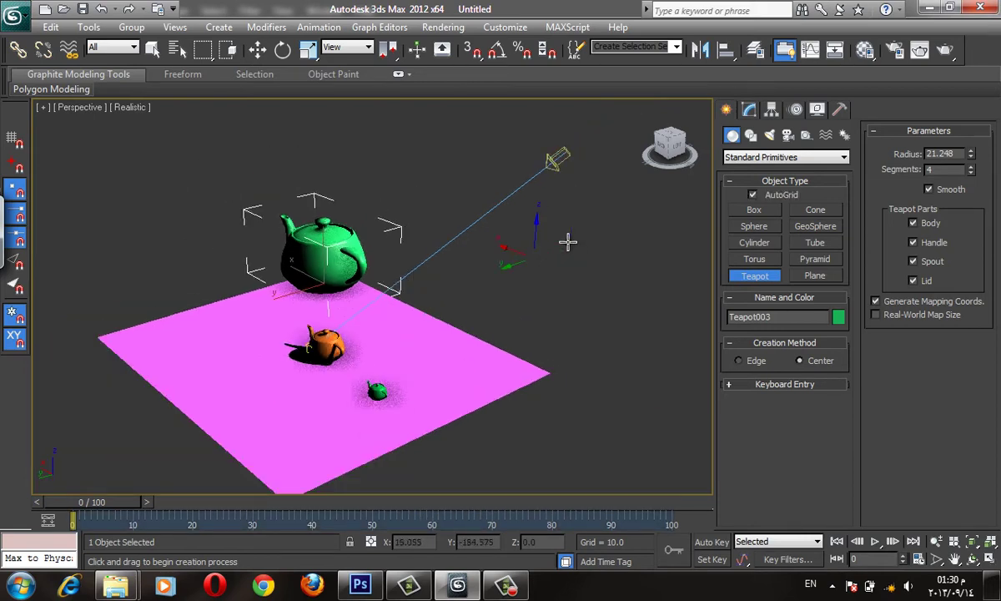
scroll(570, 242, down, 2)
right_click(570, 242)
click(498, 202)
key(w)
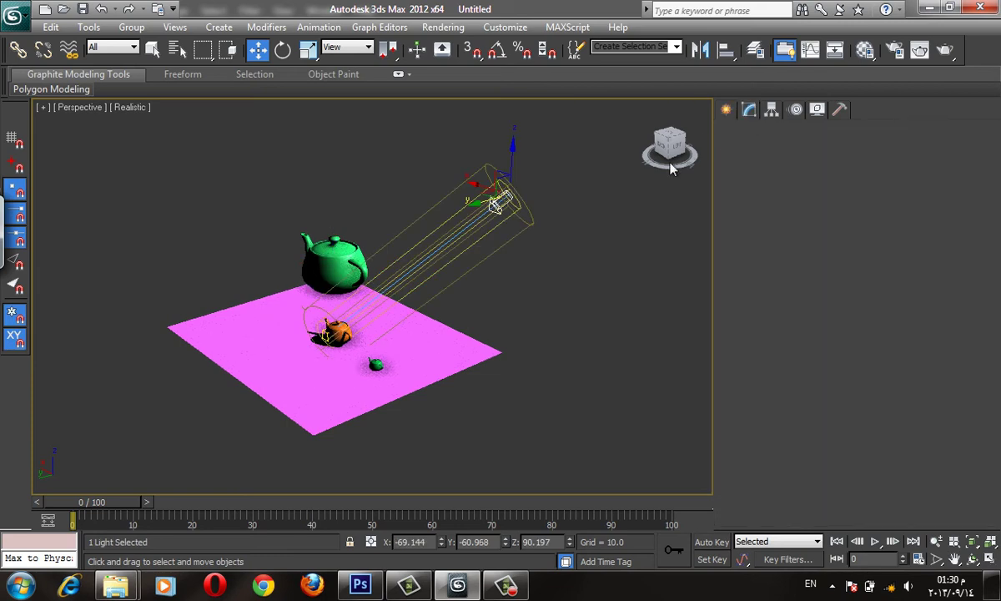
scroll(585, 256, up, 2)
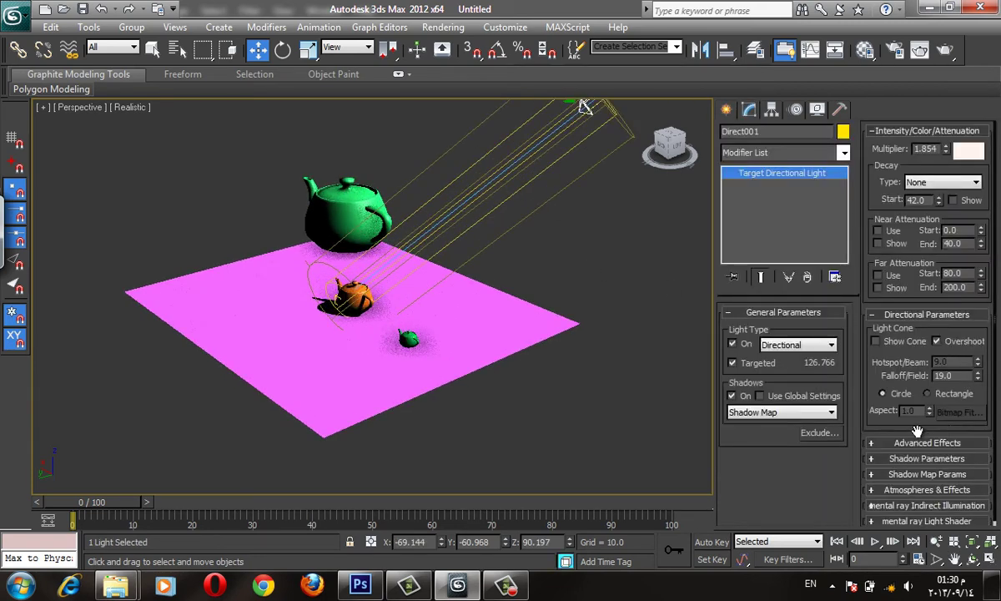
- Adjust Direct001's falloff through several values, ending at 119.0
drag(979, 381, 599, 417)
scroll(599, 417, down, 3)
scroll(603, 410, down, 3)
scroll(602, 411, up, 2)
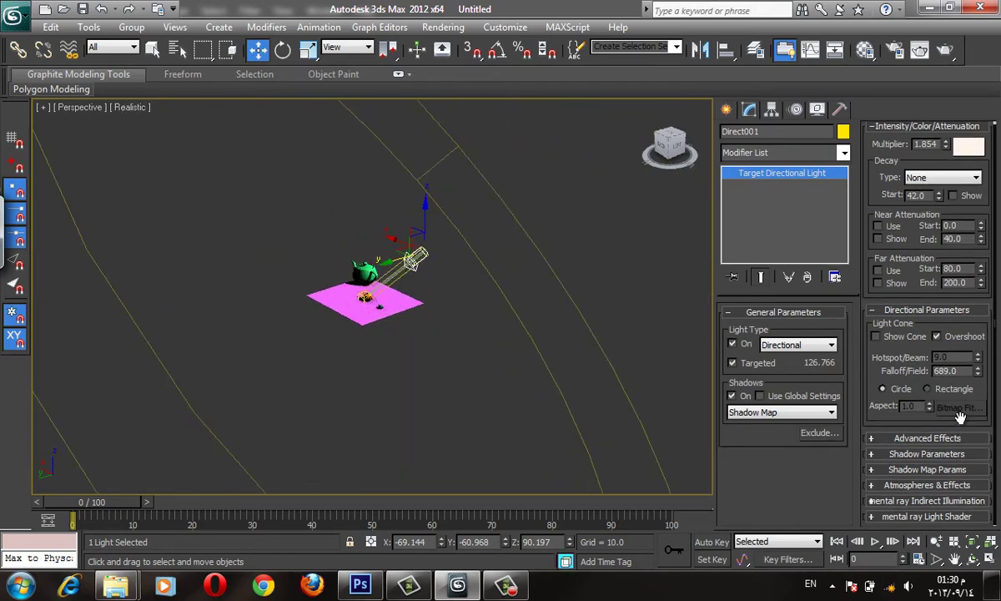
mouse_move(978, 373)
mouse_down()
mouse_move(968, 416)
mouse_move(964, 117)
mouse_up()
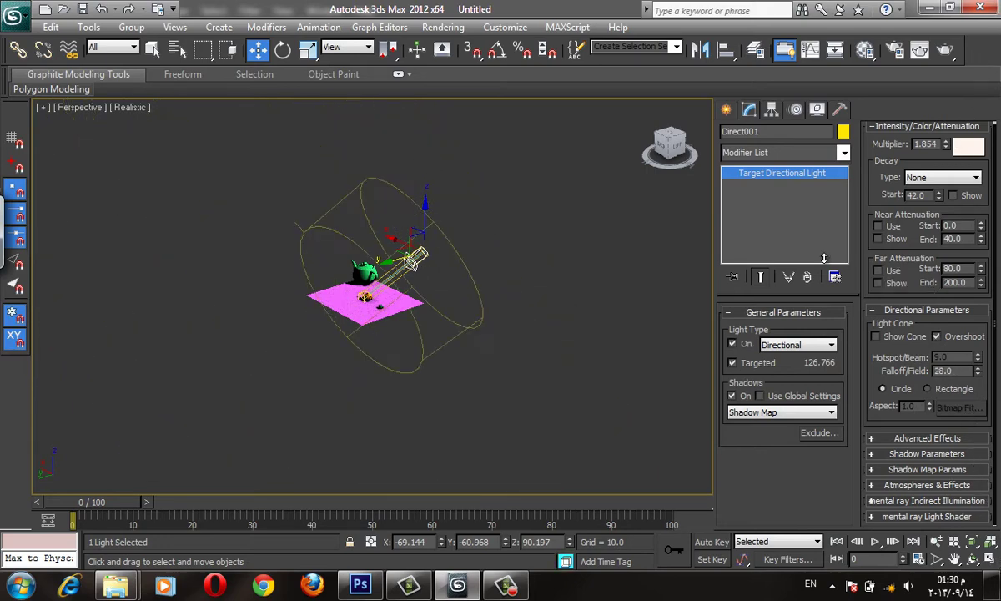
scroll(488, 317, up, 5)
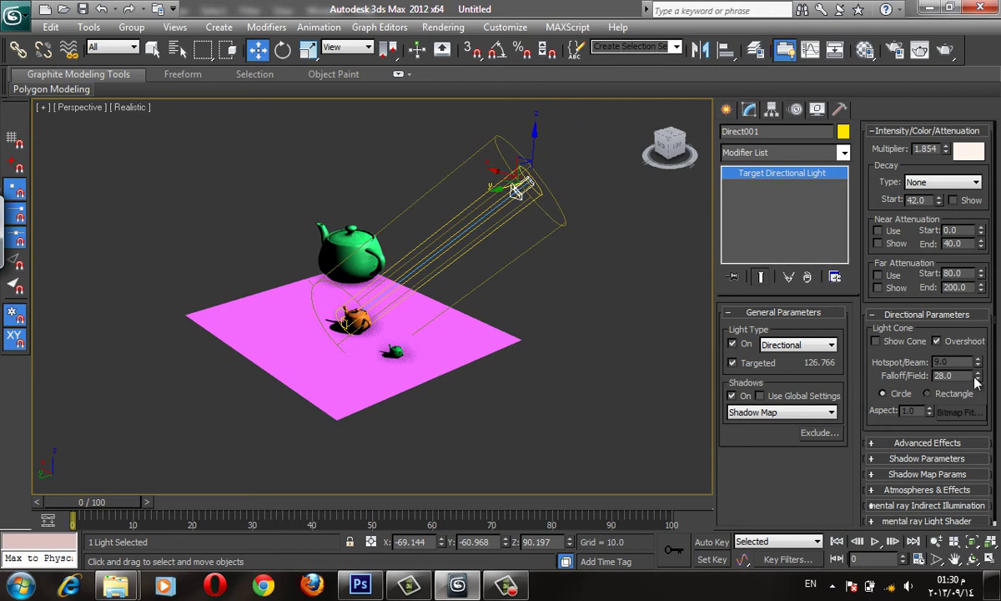
drag(978, 374, 978, 341)
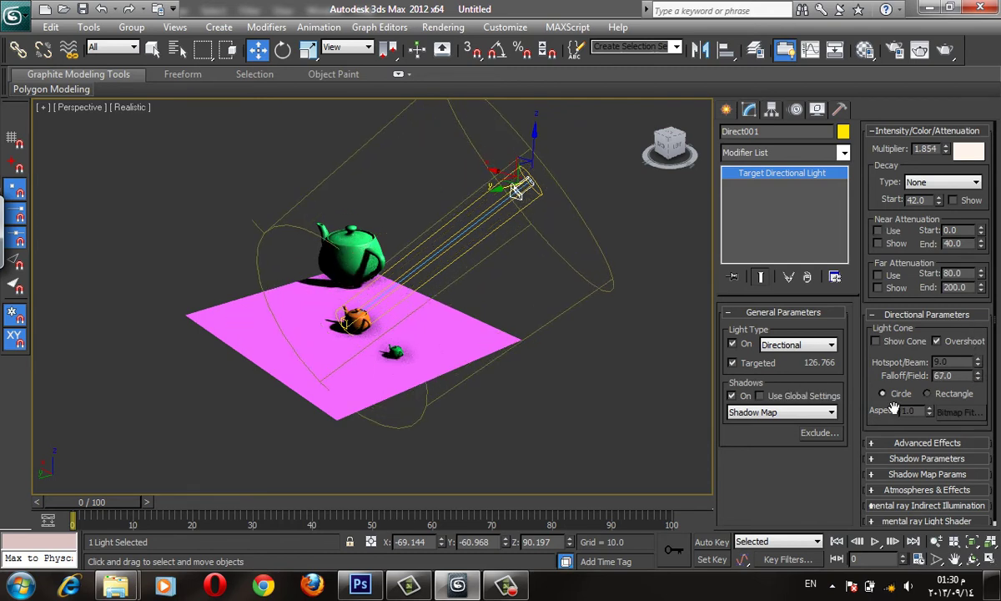
drag(978, 375, 676, 354)
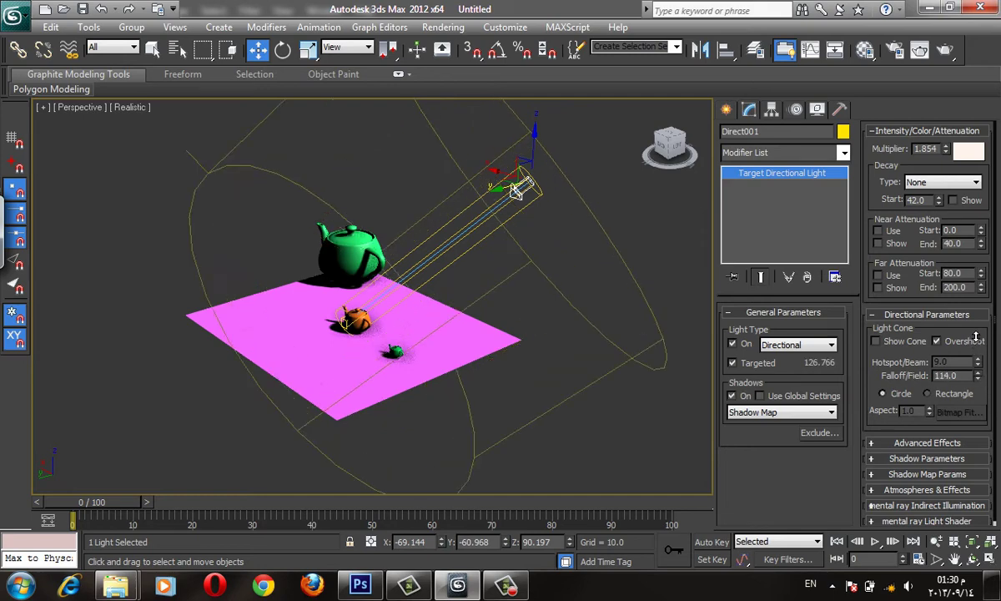
- Orbit the scene and try a Rectangle light cone before returning it to Circle
mouse_move(653, 356)
alt+middle_down()
mouse_move(505, 317)
mouse_move(554, 336)
mouse_move(643, 402)
mouse_move(520, 344)
mouse_move(541, 316)
alt+middle_up()
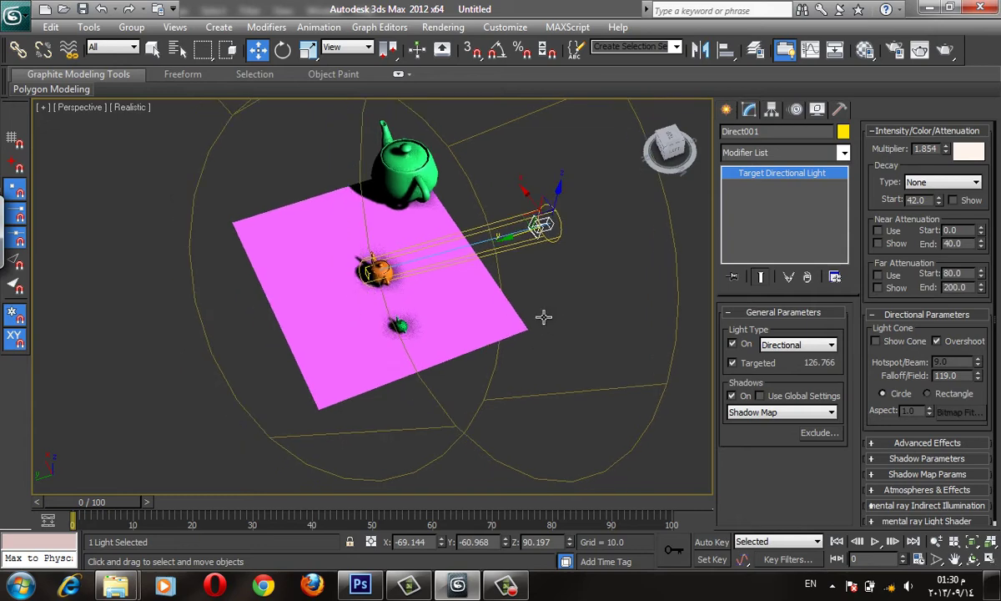
scroll(541, 316, up, 4)
mouse_move(520, 359)
alt+middle_down()
mouse_move(468, 384)
mouse_move(501, 393)
mouse_move(567, 376)
alt+middle_up()
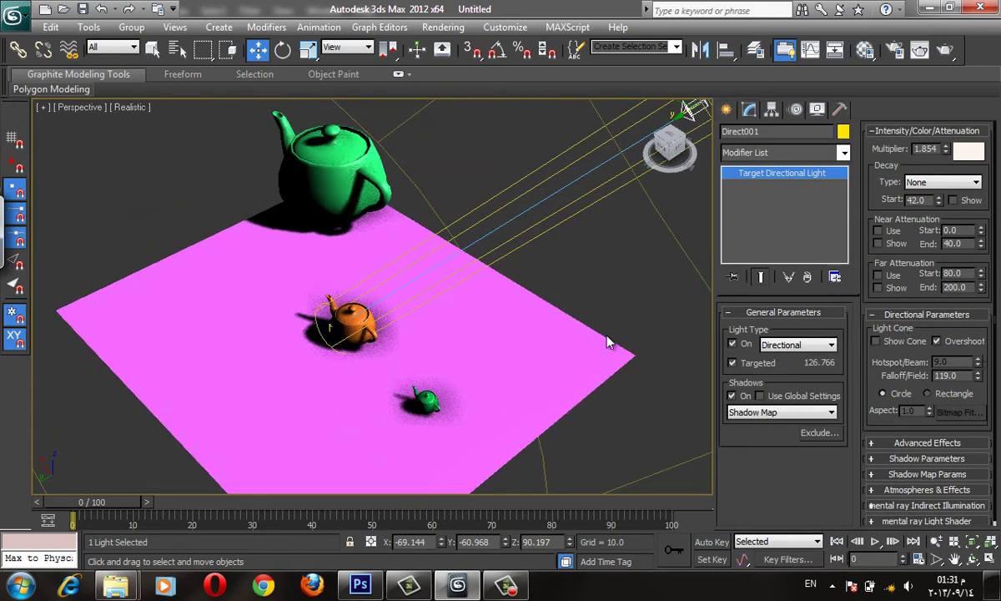
alt+middle_drag(607, 342, 655, 389)
scroll(641, 378, down, 2)
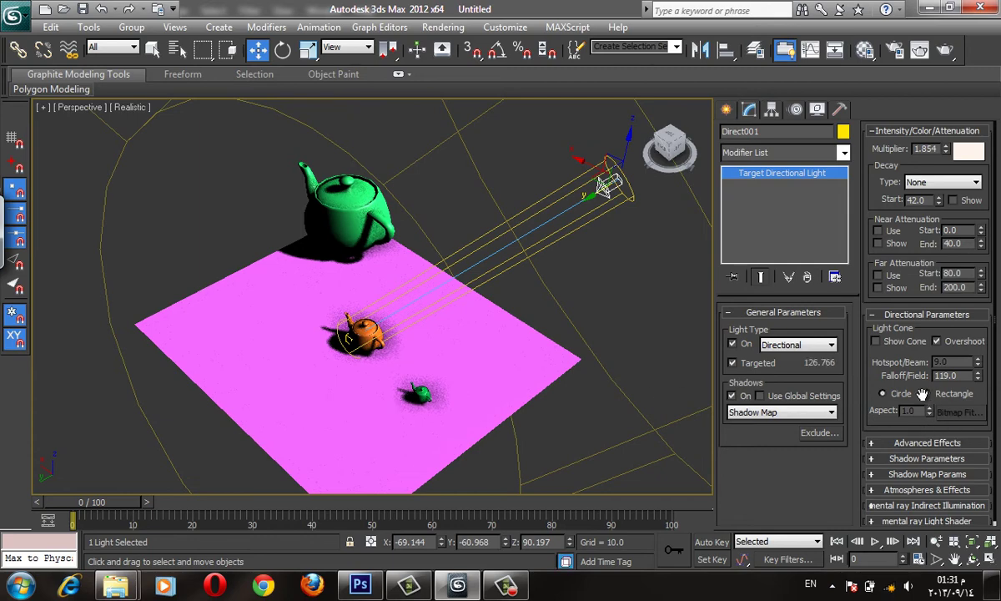
alt+middle_drag(491, 378, 645, 242)
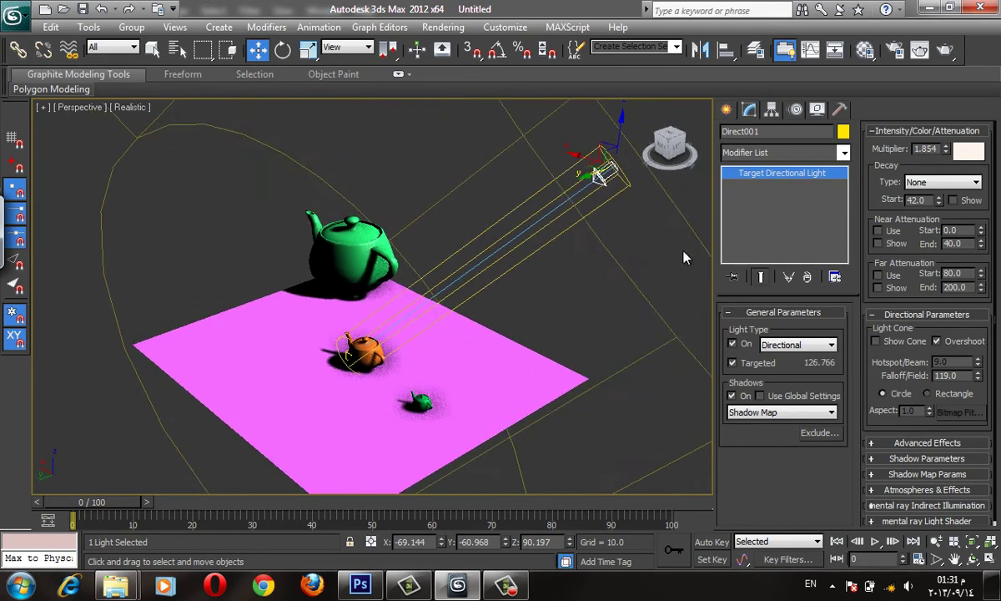
click(951, 393)
alt+middle_drag(509, 392, 442, 392)
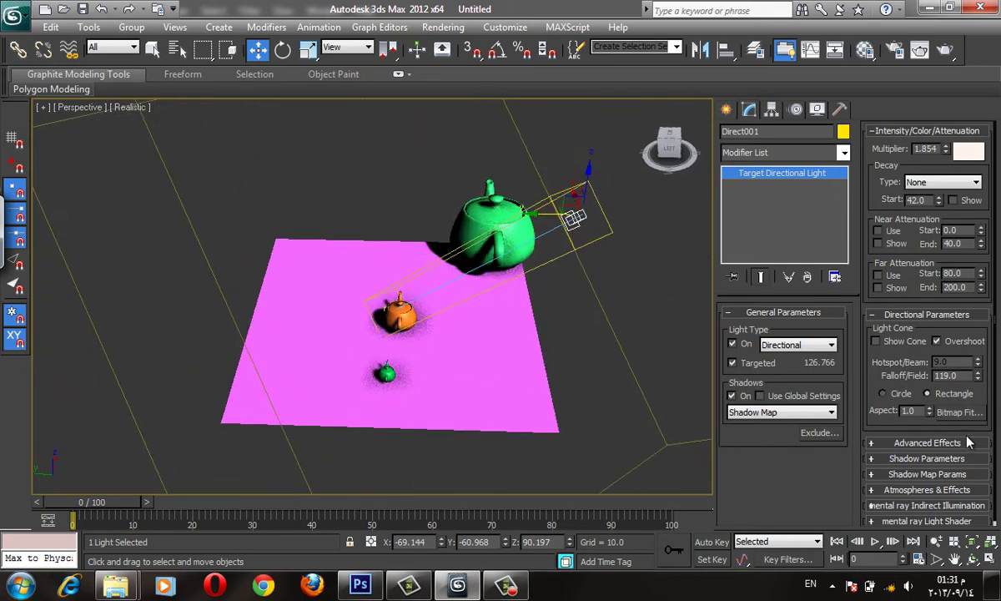
click(883, 393)
mouse_move(411, 311)
alt+middle_down()
mouse_move(592, 297)
mouse_move(378, 319)
alt+middle_up()
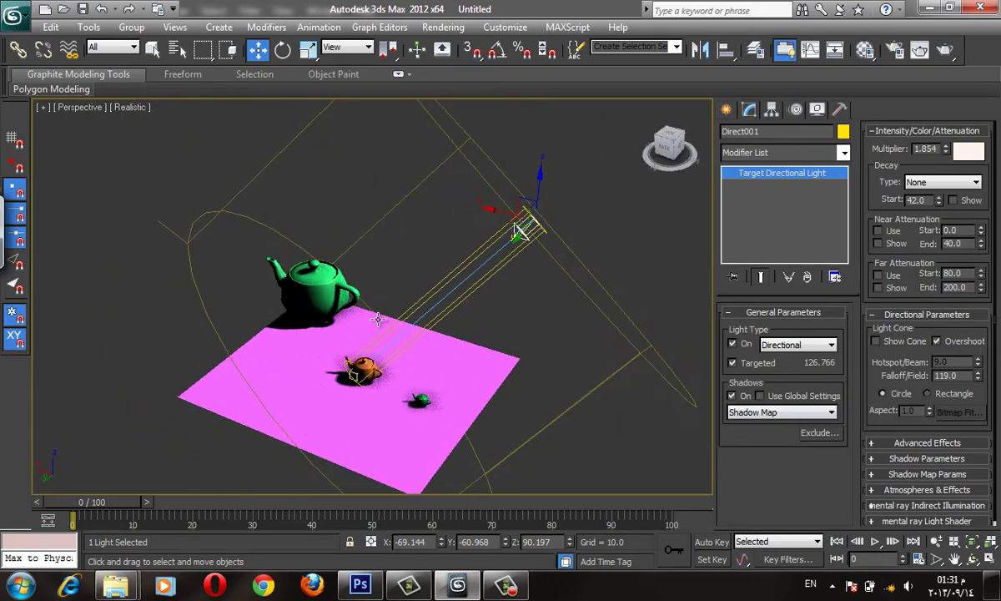
- Select the large green, orange and small green teapots and delete them
click(331, 298)
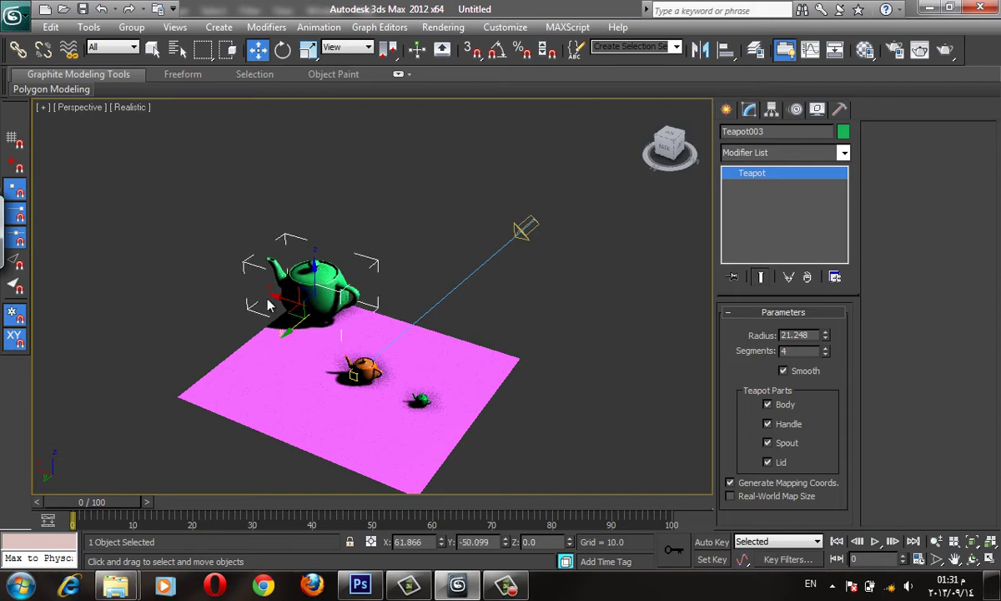
drag(289, 318, 307, 342)
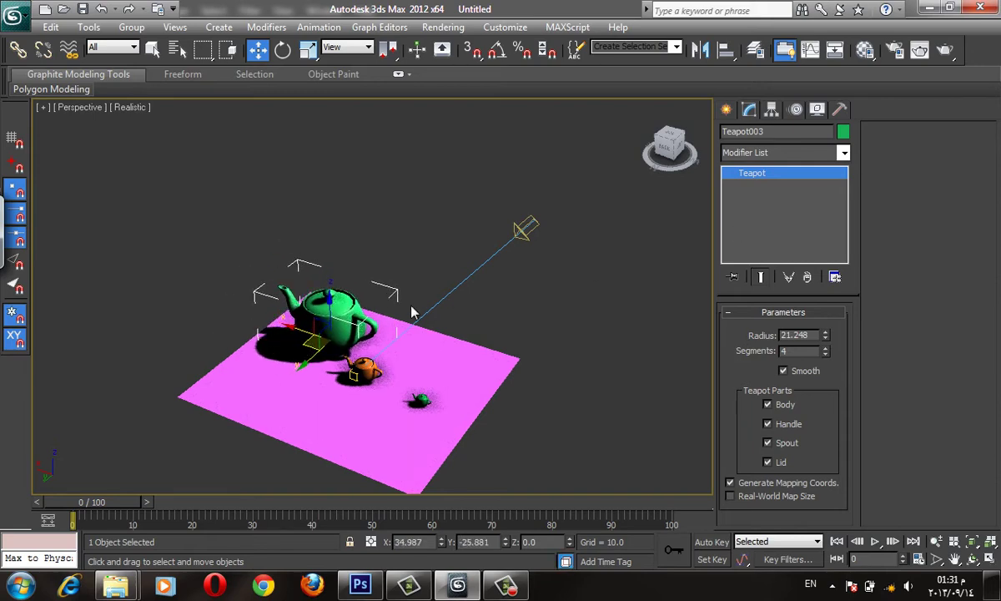
ctrl+click(373, 371)
ctrl+click(419, 400)
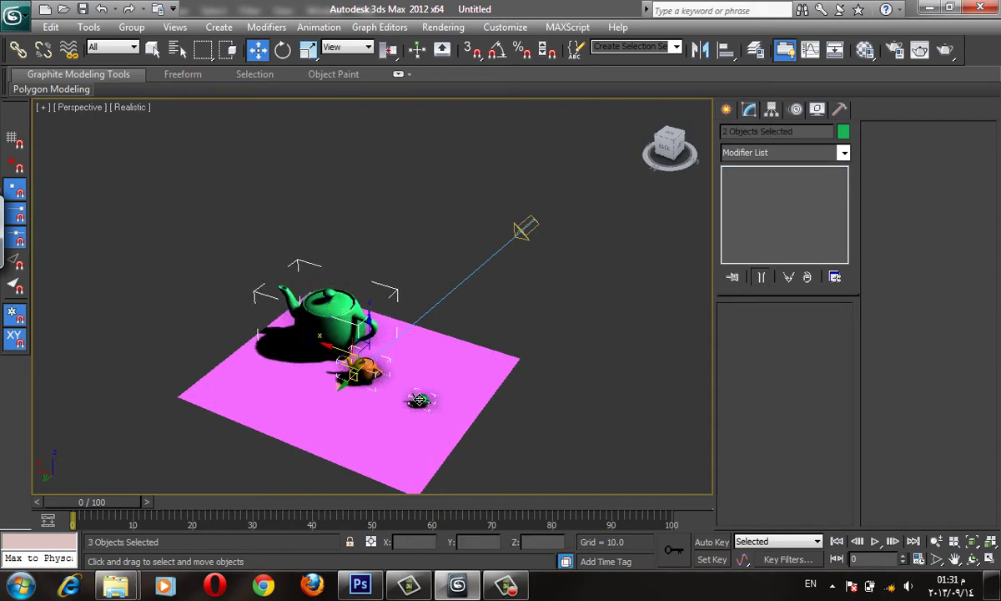
key(Delete)
click(726, 109)
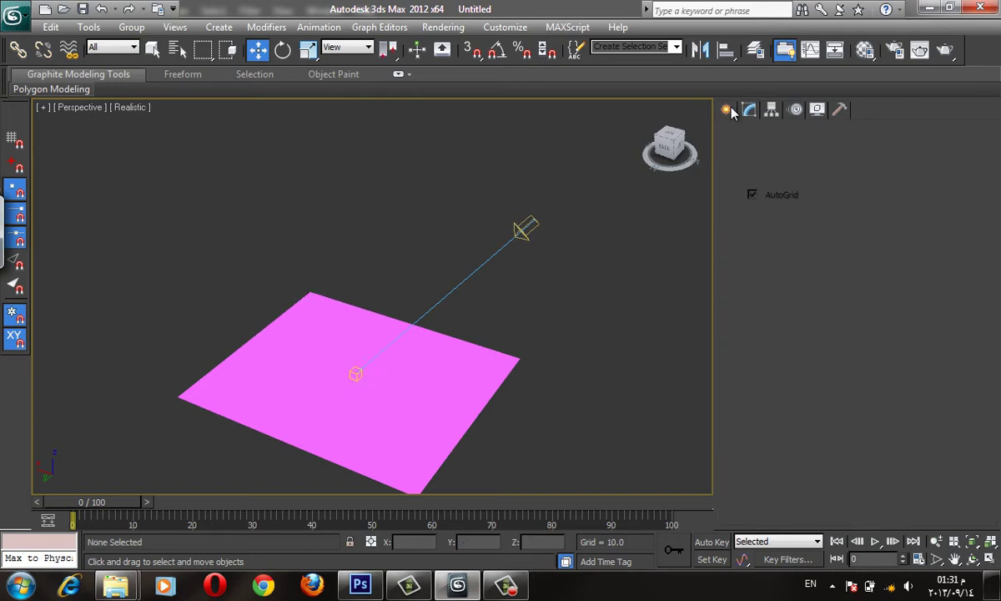
- Draw boxes on the plane, including a pink box and a magenta box
click(754, 210)
drag(346, 370, 357, 349)
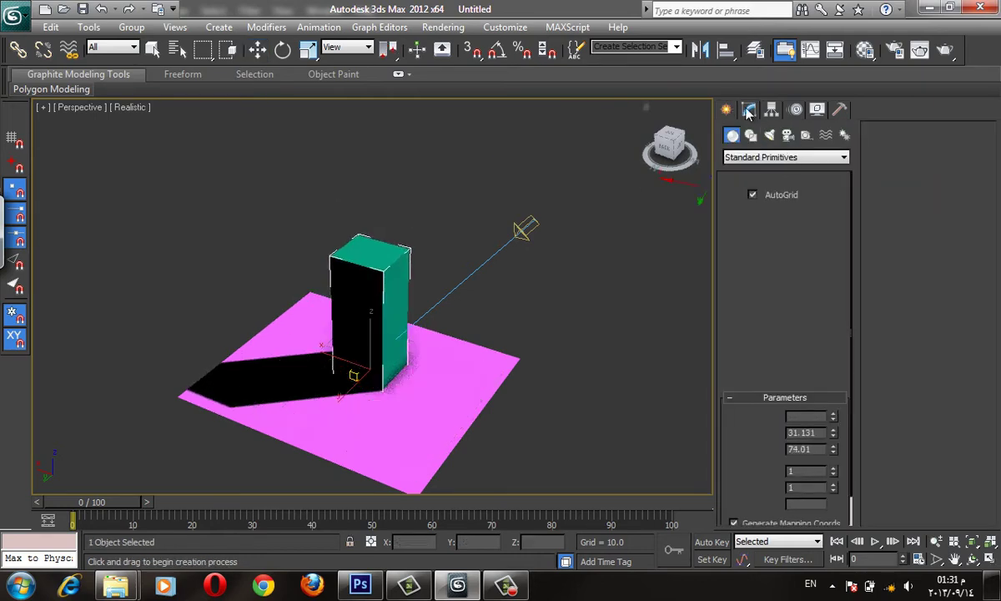
click(340, 210)
drag(383, 413, 385, 369)
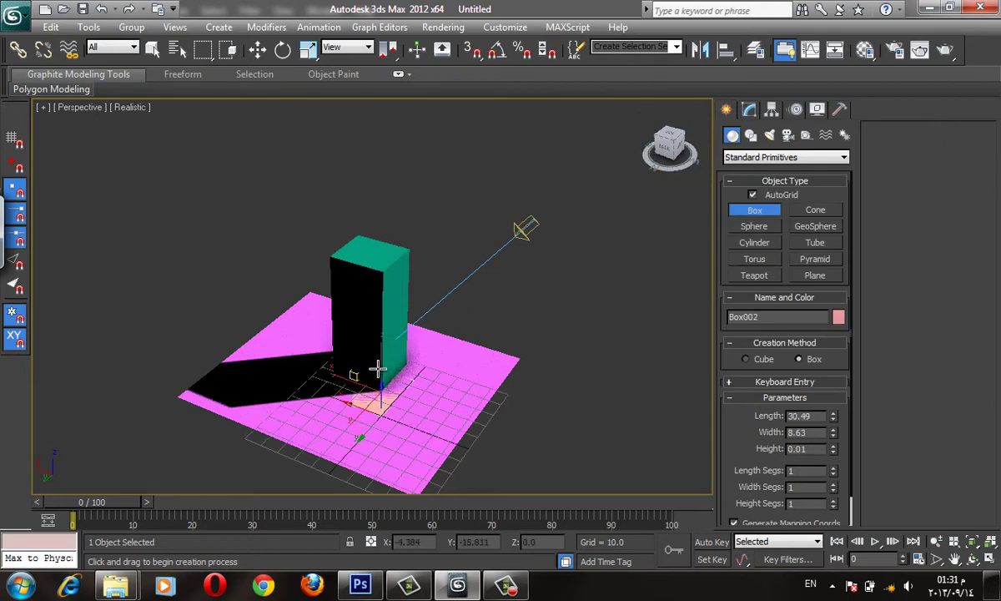
click(372, 313)
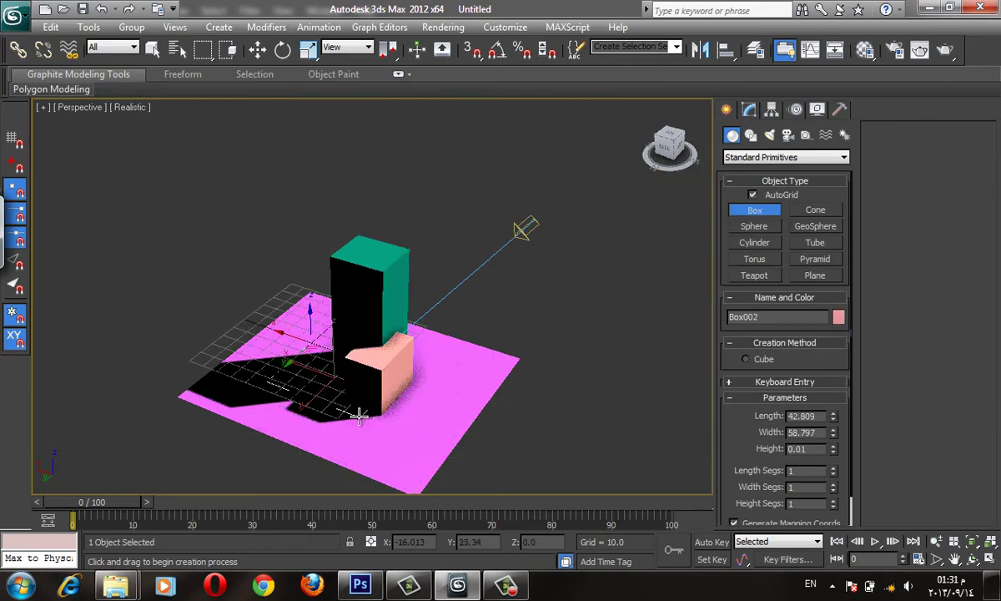
drag(265, 332, 352, 360)
- Uniformly scale the ground plane Plane001 up to 146.44%
key(e)
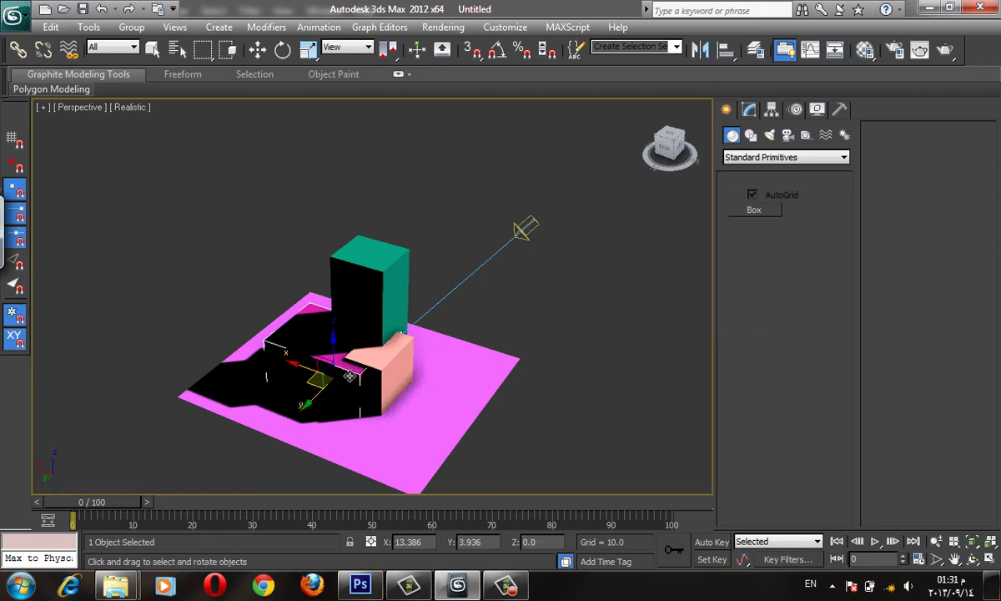
key(t)
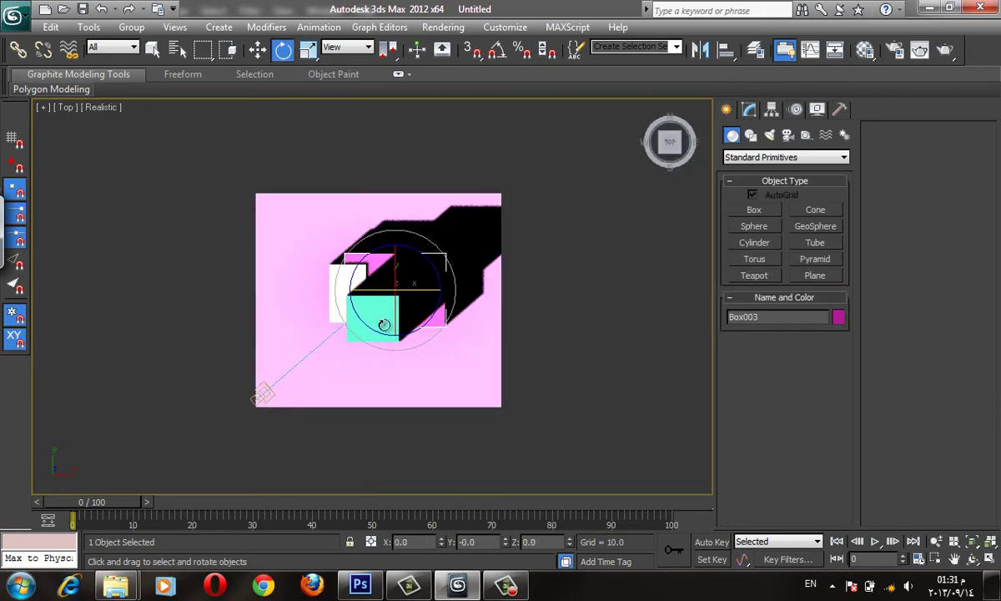
key(p)
scroll(394, 321, up, 5)
scroll(342, 346, up, 3)
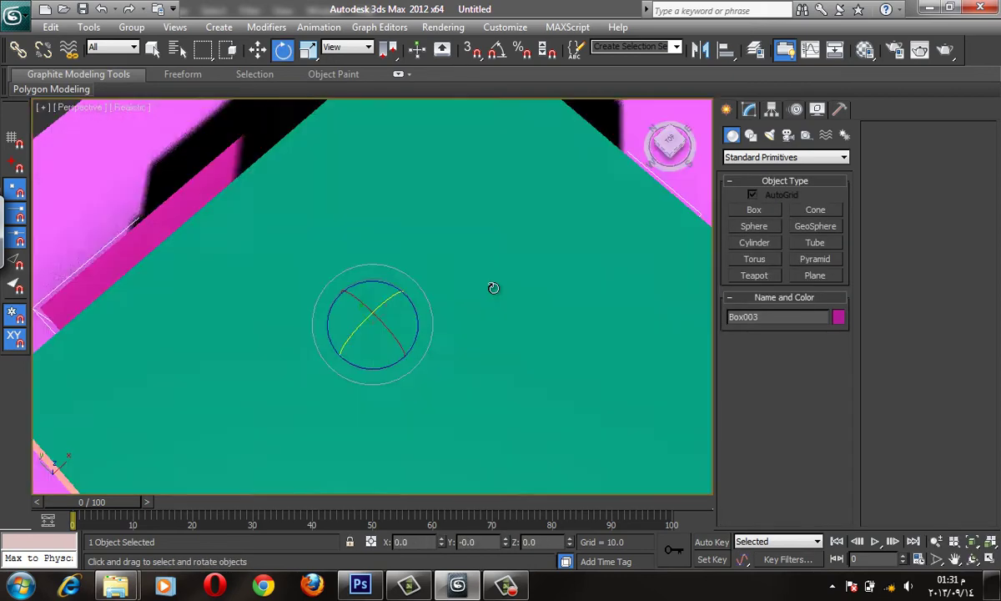
alt+middle_drag(494, 287, 564, 232)
scroll(351, 138, down, 5)
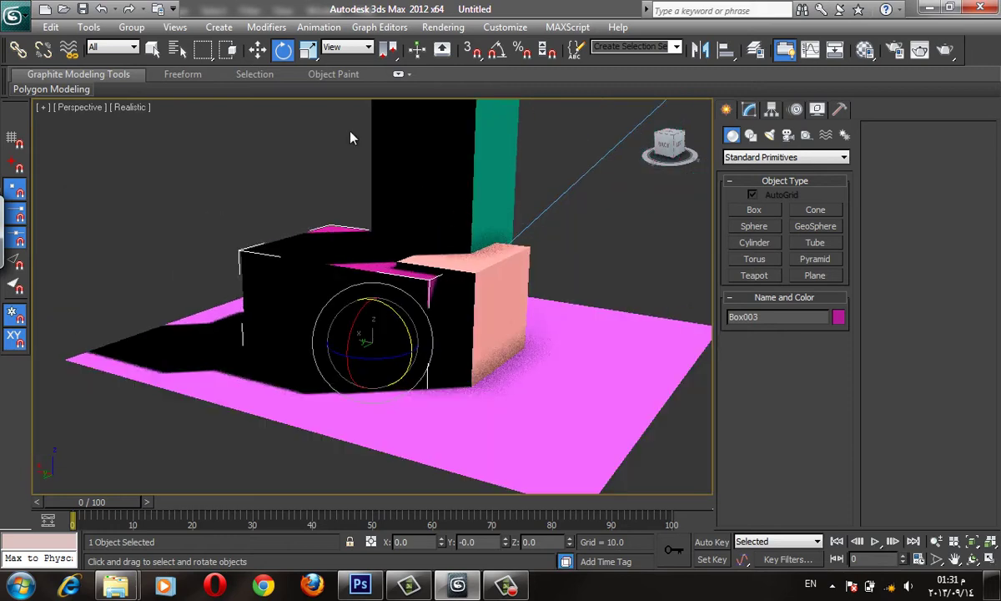
click(307, 52)
click(552, 365)
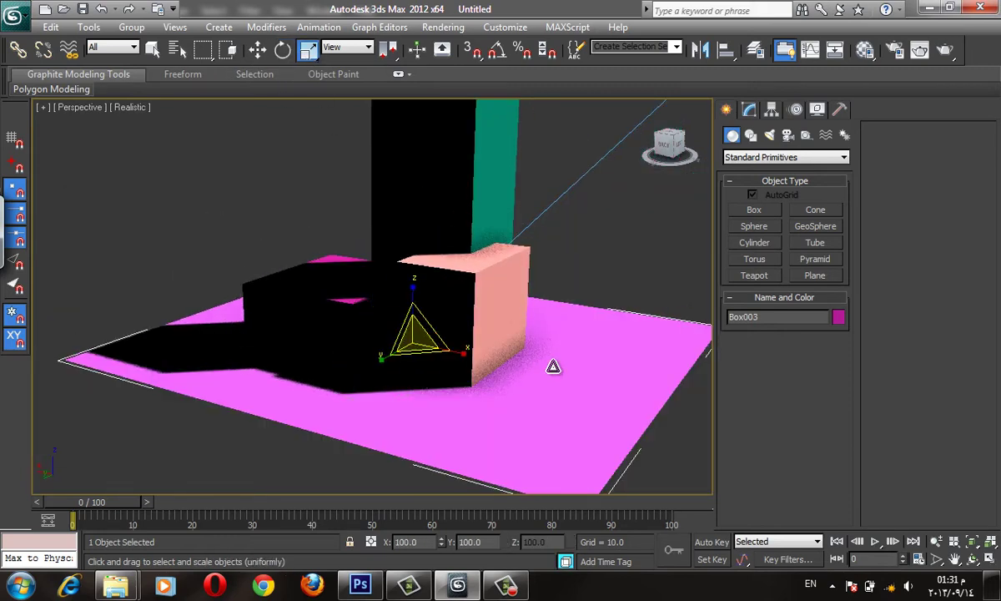
mouse_move(407, 330)
mouse_down()
mouse_move(411, 309)
mouse_move(355, 326)
mouse_up()
- Switch to a wireframe Top view and select Direct001 so its settings appear
key(t)
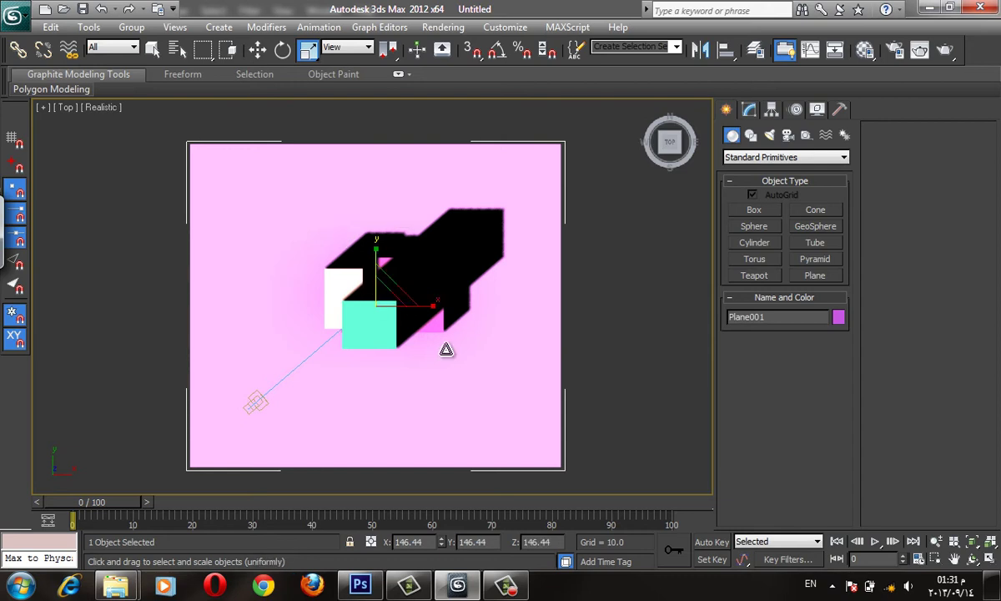
click(747, 110)
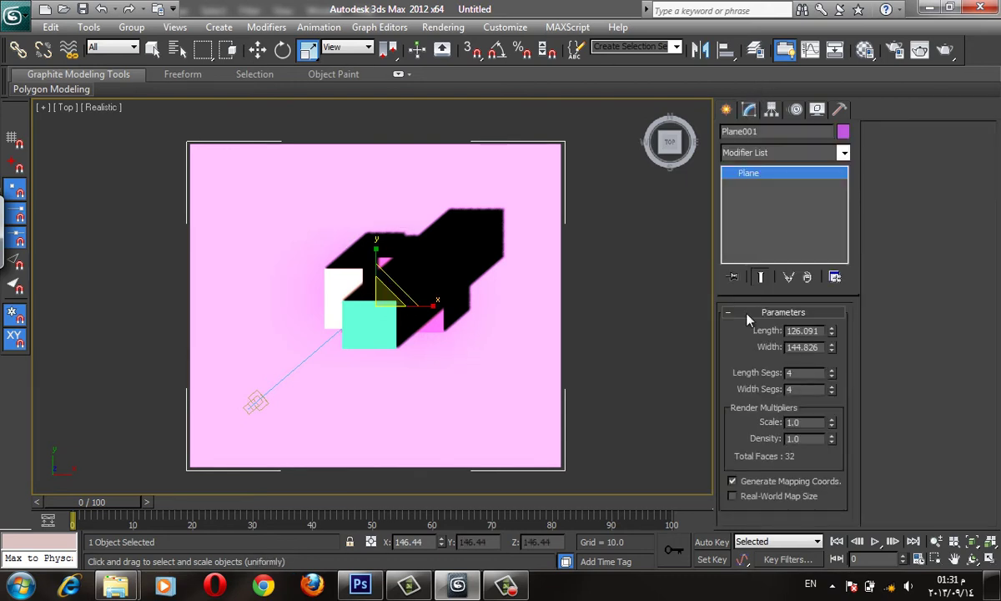
click(726, 112)
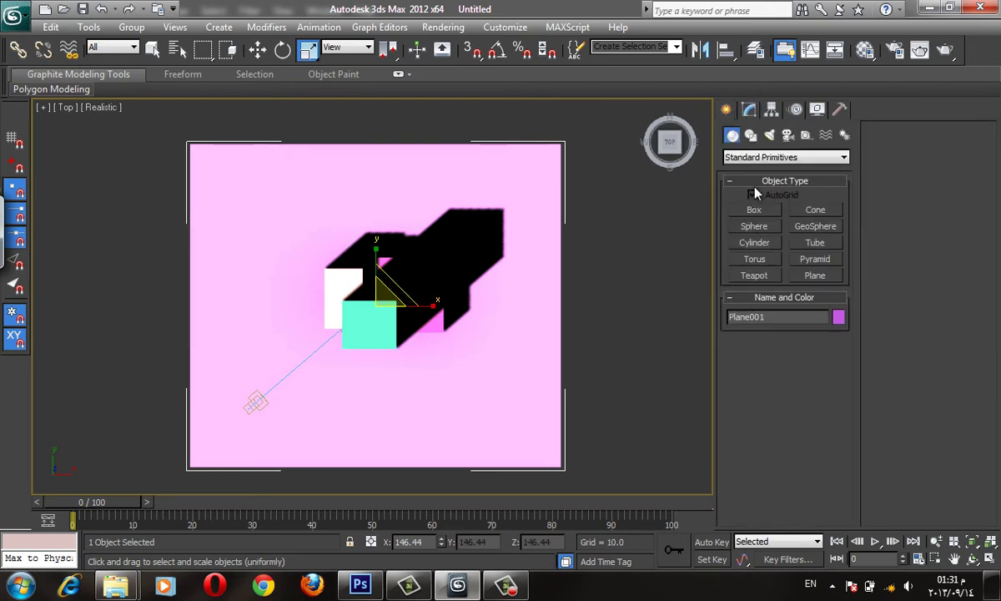
click(755, 110)
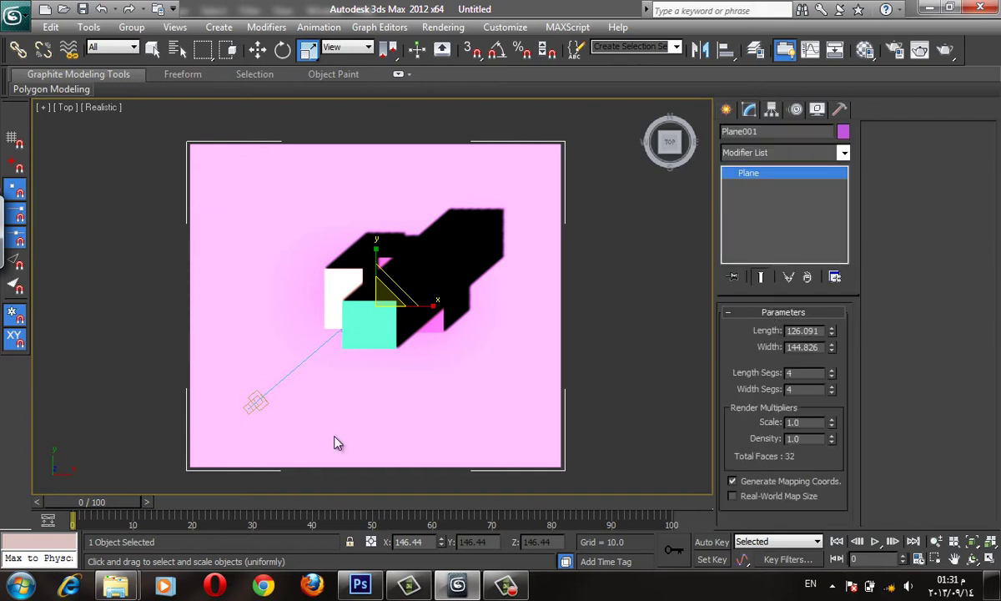
key(F3)
click(253, 402)
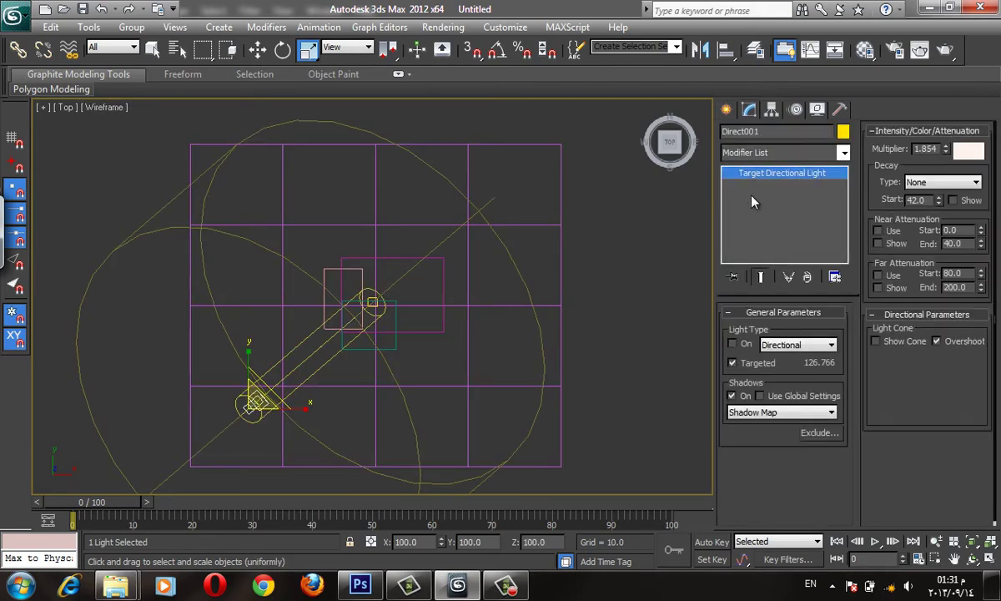
- Place a Target Spot in Top view from the lower left, aiming its target toward the upper right
key(F3)
click(726, 109)
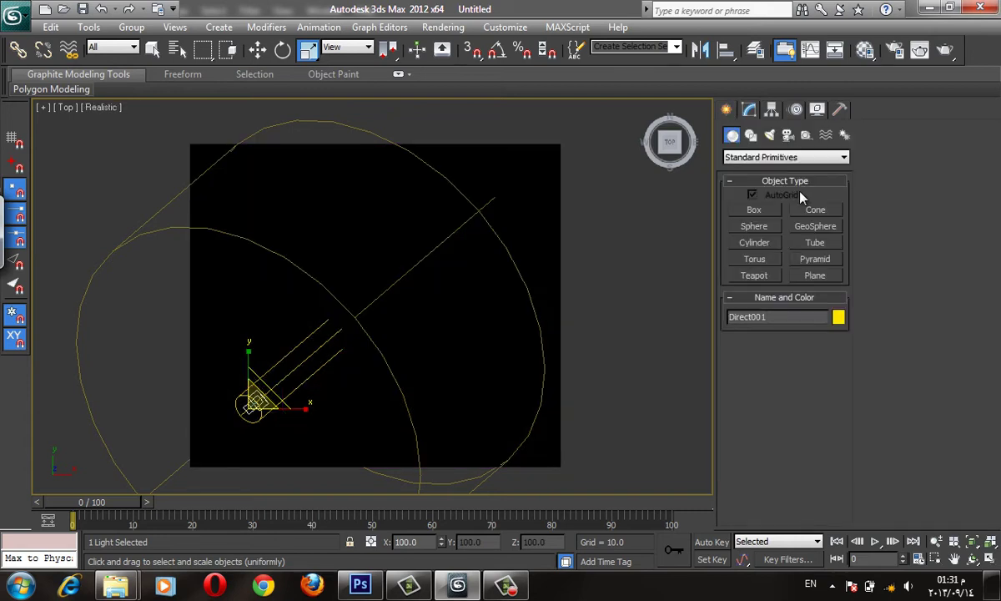
click(770, 135)
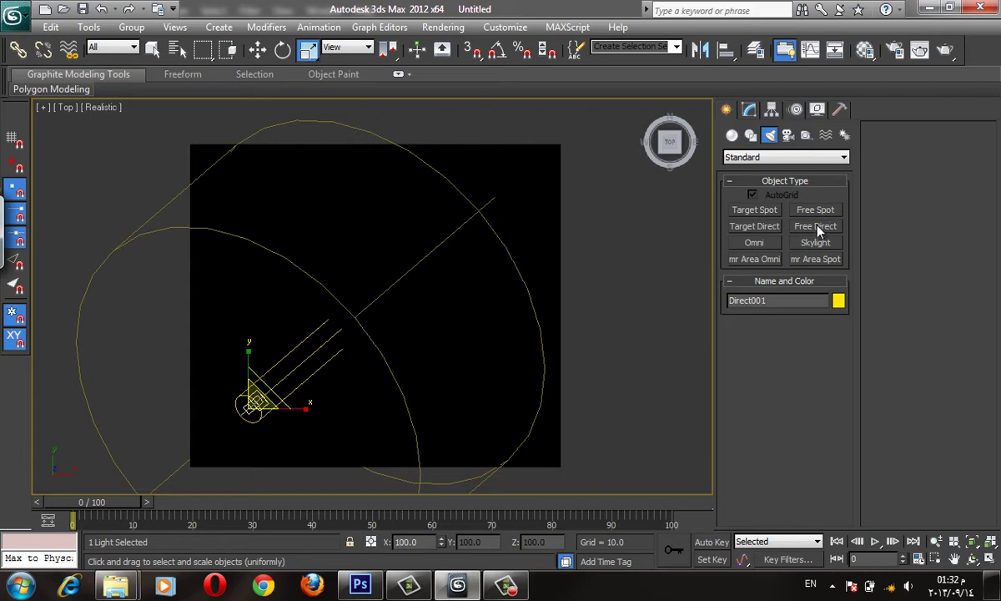
click(772, 211)
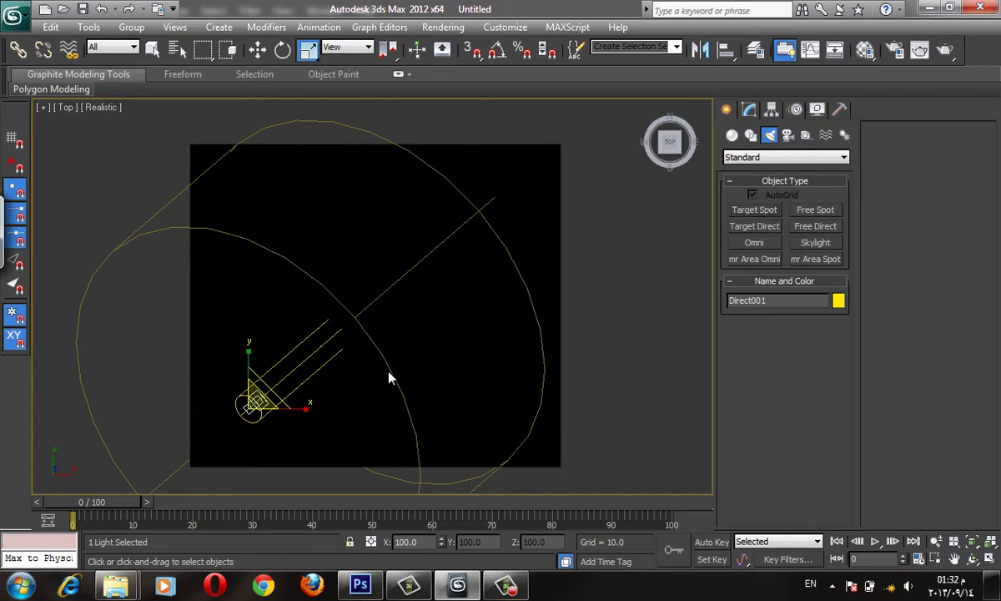
key(F3)
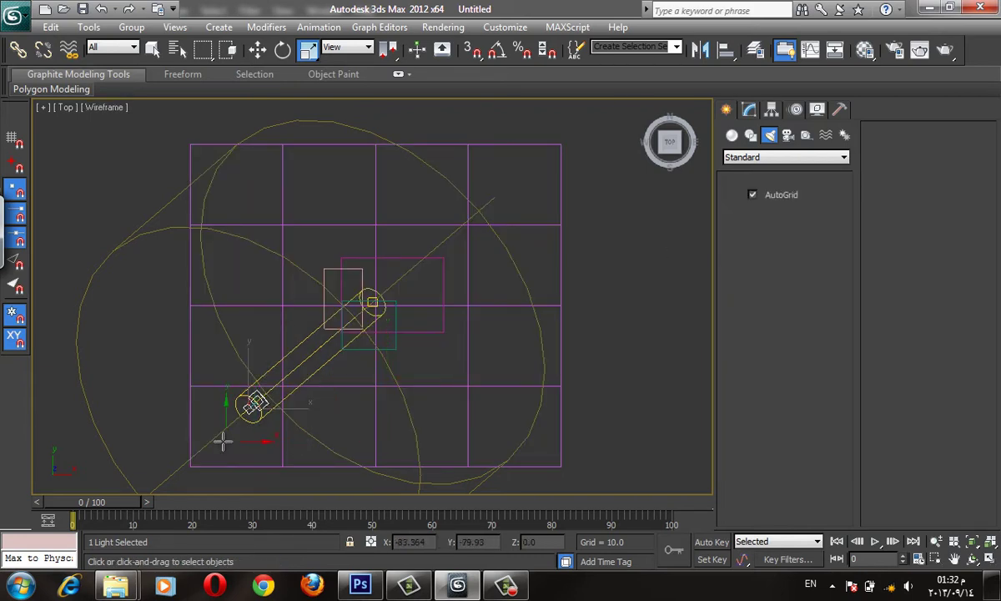
drag(223, 438, 357, 322)
drag(414, 275, 435, 244)
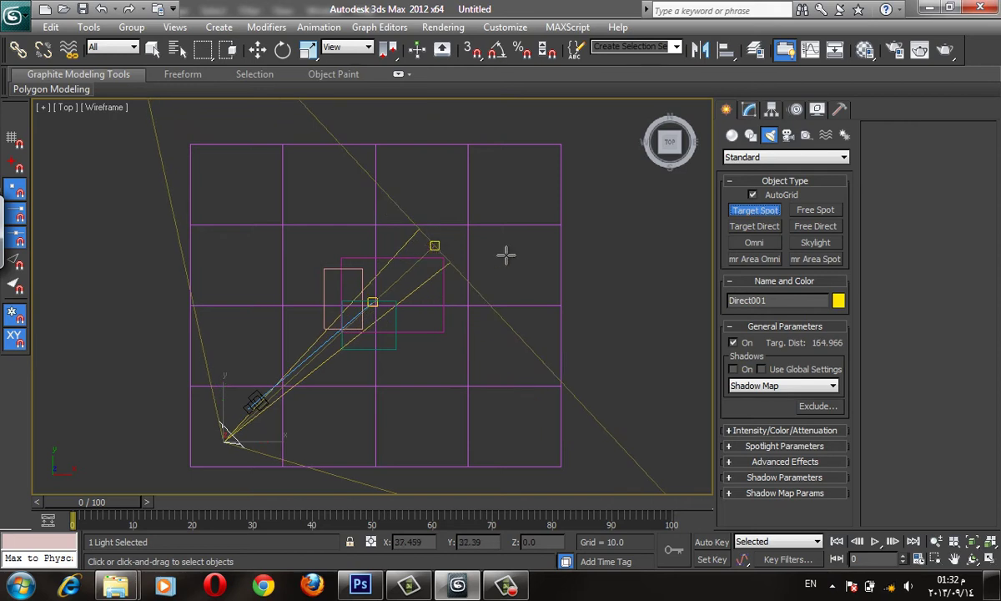
key(F3)
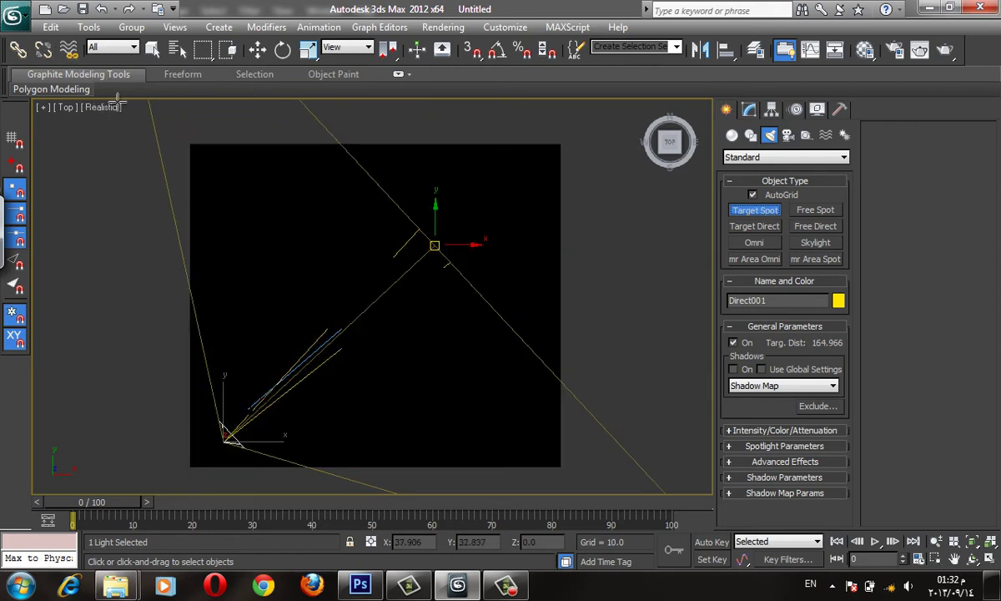
- Switch the viewport to Shaded and lift the spotlight high above the plane along Z
click(99, 107)
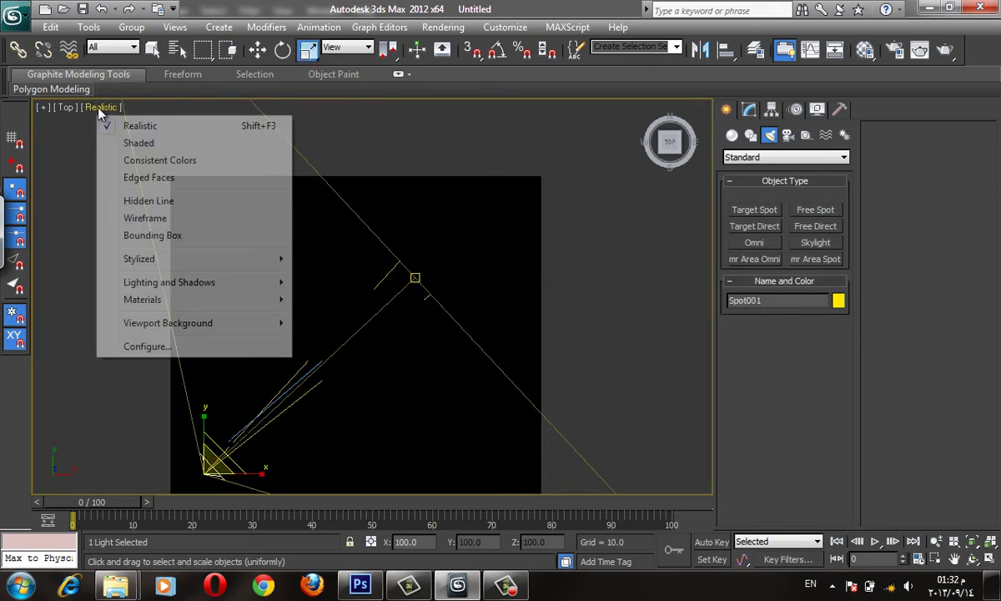
click(115, 144)
mouse_move(291, 320)
alt+middle_down()
mouse_move(268, 212)
mouse_move(177, 356)
alt+middle_up()
key(w)
mouse_move(177, 356)
mouse_down()
mouse_move(188, 224)
mouse_move(224, 125)
mouse_move(270, 293)
mouse_up()
- Return to Realistic display, show the spotlight's parameters, and inspect the box shadows from several angles
mouse_move(270, 293)
alt+middle_down()
mouse_move(257, 369)
mouse_move(117, 16)
alt+middle_up()
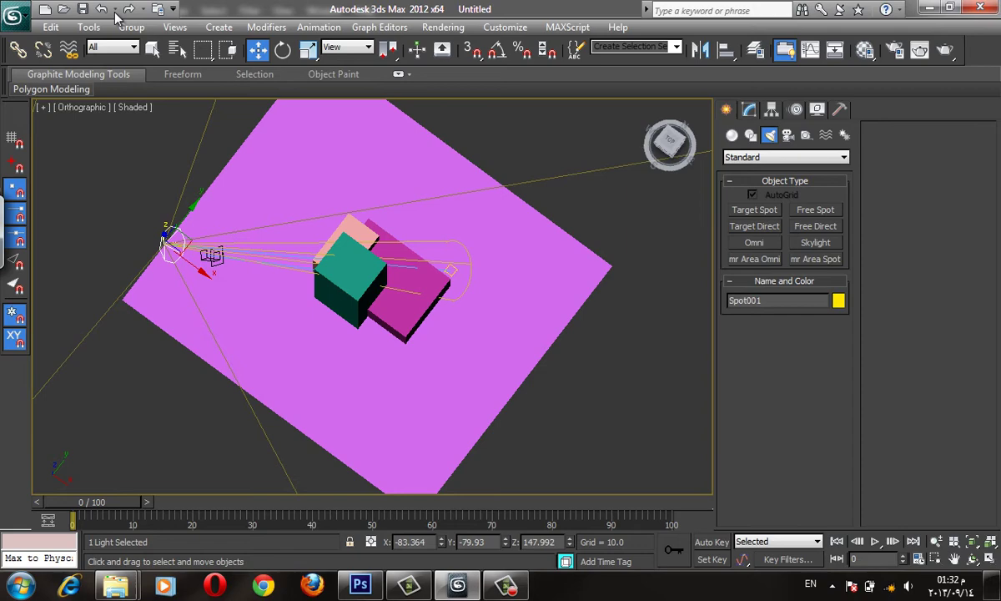
click(123, 109)
click(150, 125)
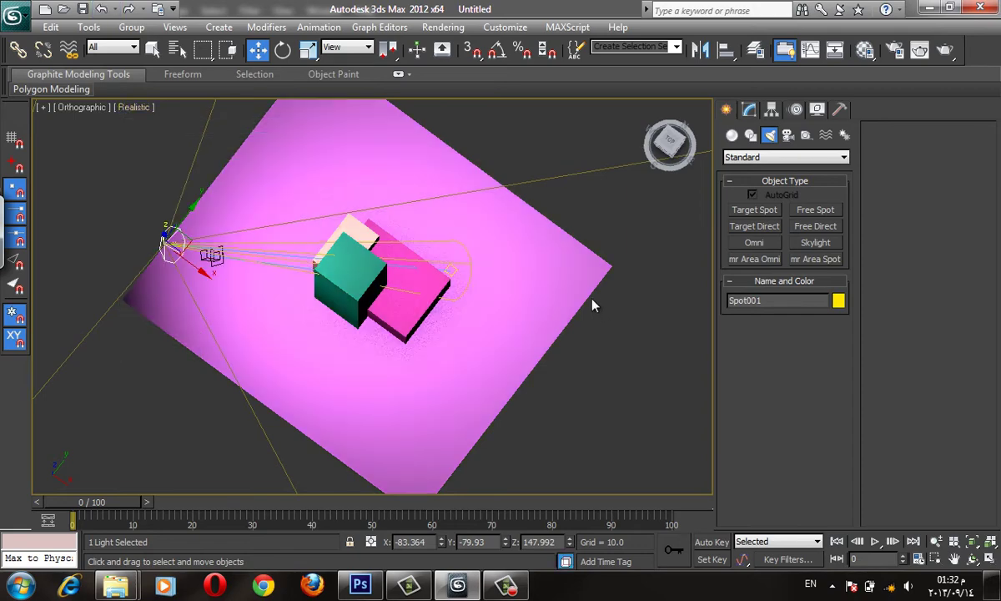
click(749, 109)
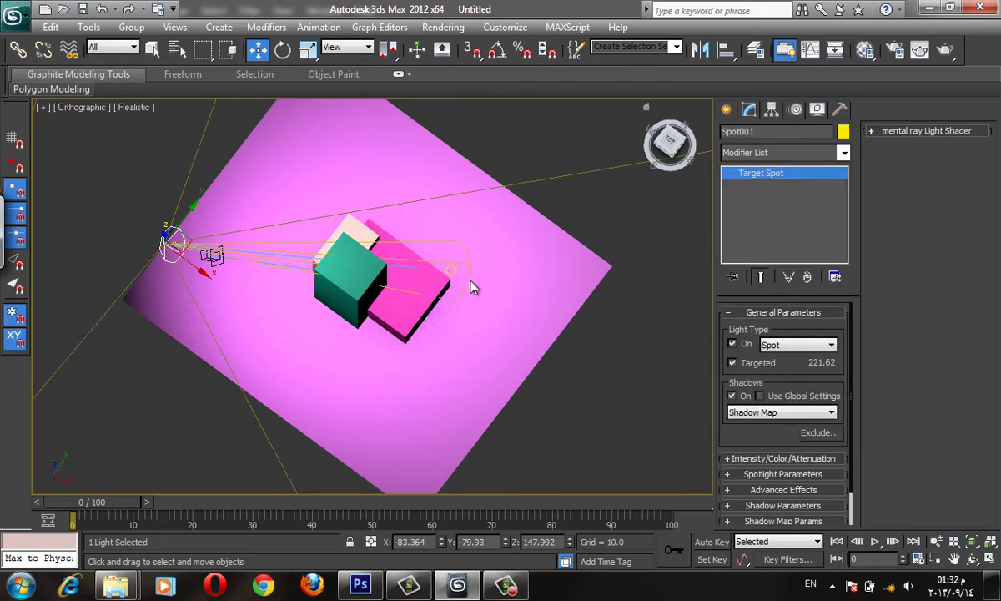
middle_drag(481, 286, 421, 397)
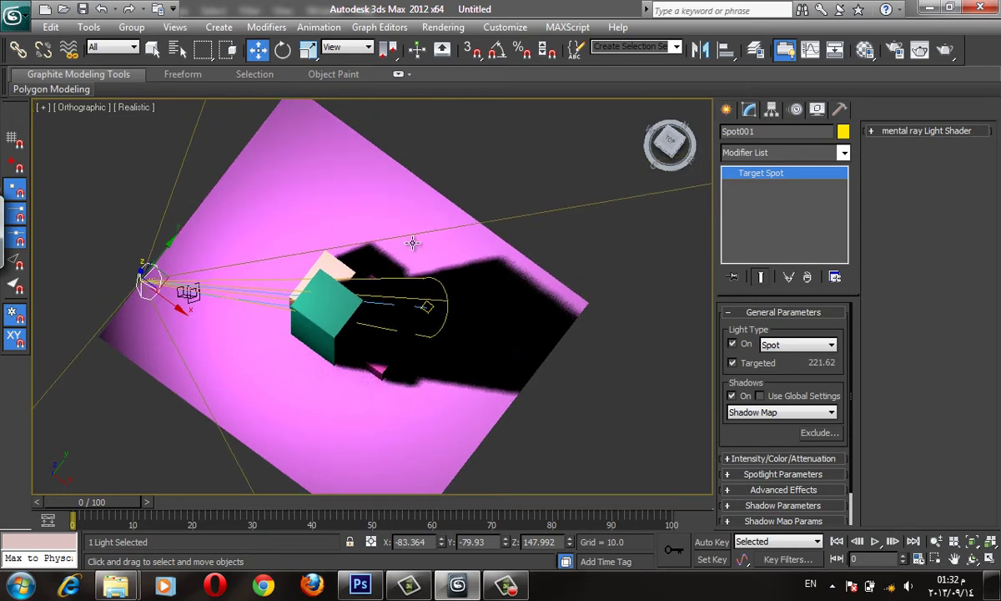
scroll(392, 294, up, 4)
scroll(396, 295, up, 2)
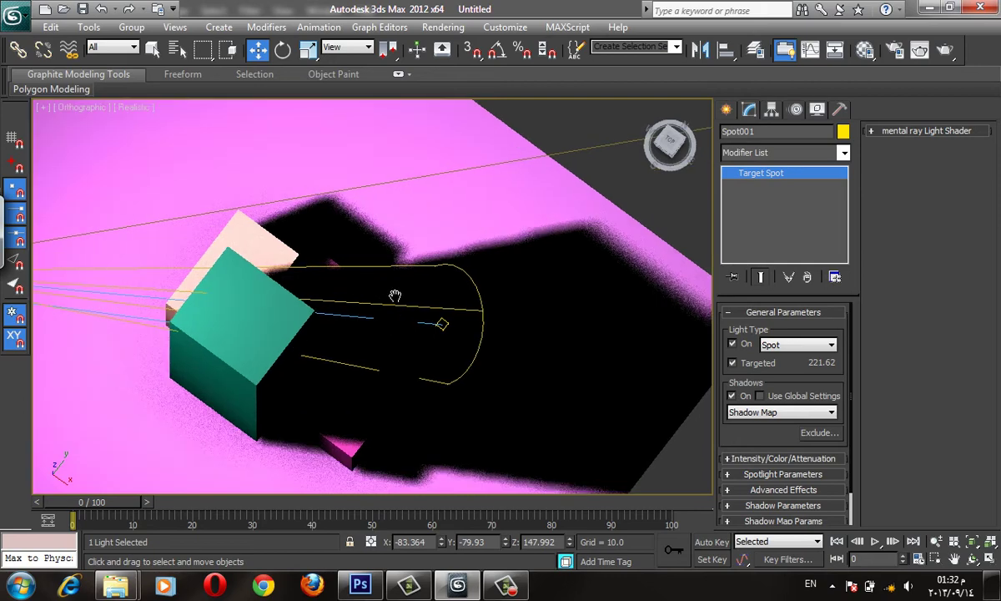
alt+middle_drag(433, 347, 479, 361)
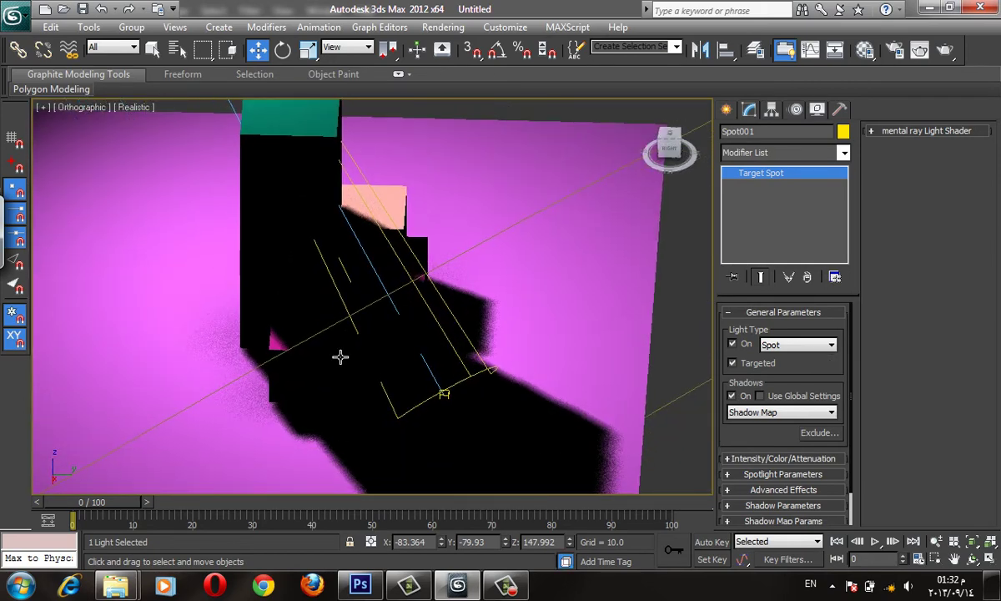
scroll(414, 369, up, 1)
scroll(353, 304, down, 3)
scroll(265, 185, down, 2)
middle_drag(266, 185, 330, 447)
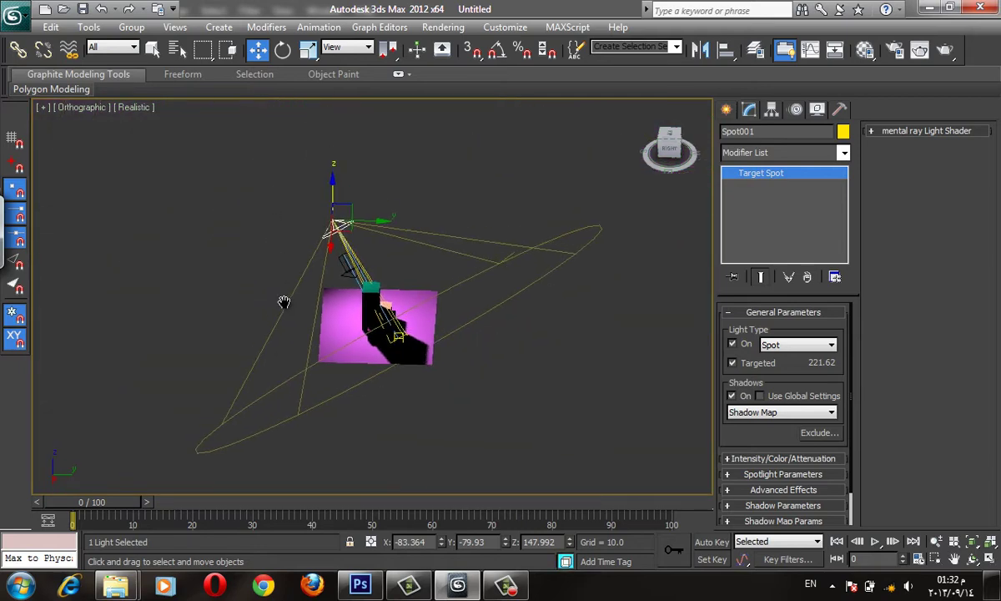
- Select the Target Direct light and move it up and away from the boxes in the Left view
click(330, 448)
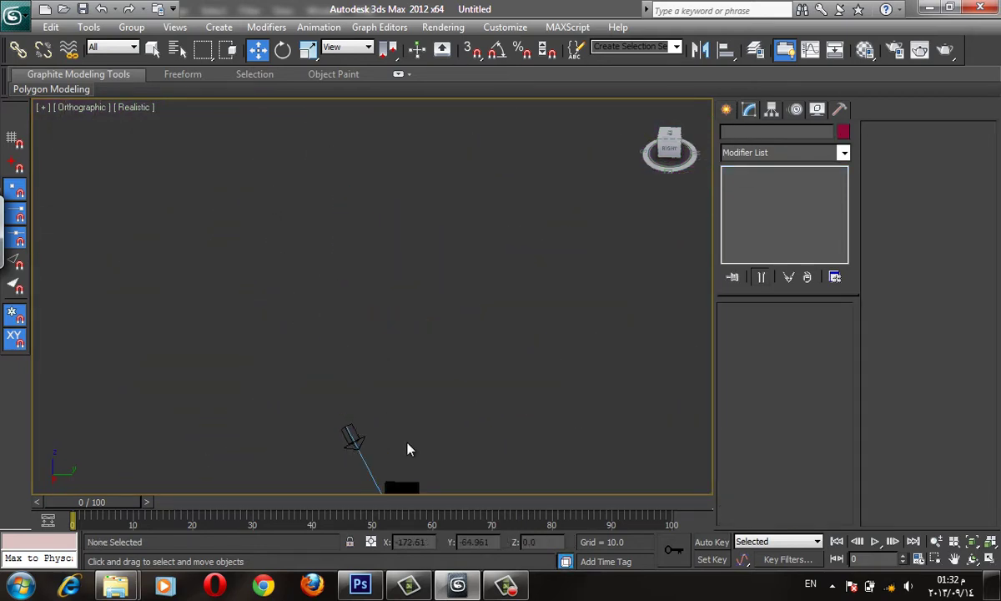
click(358, 432)
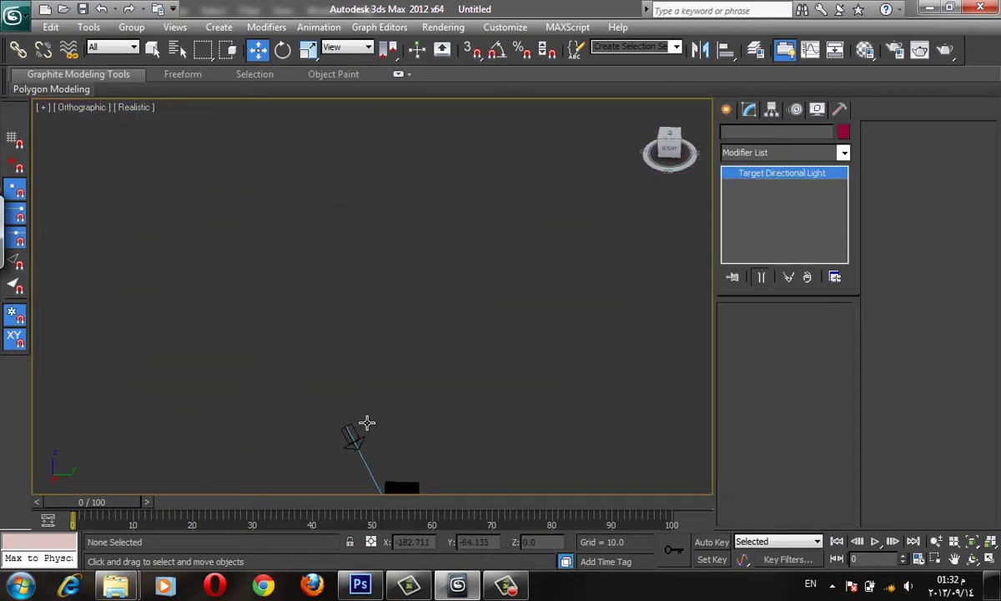
click(135, 107)
click(181, 142)
key(f)
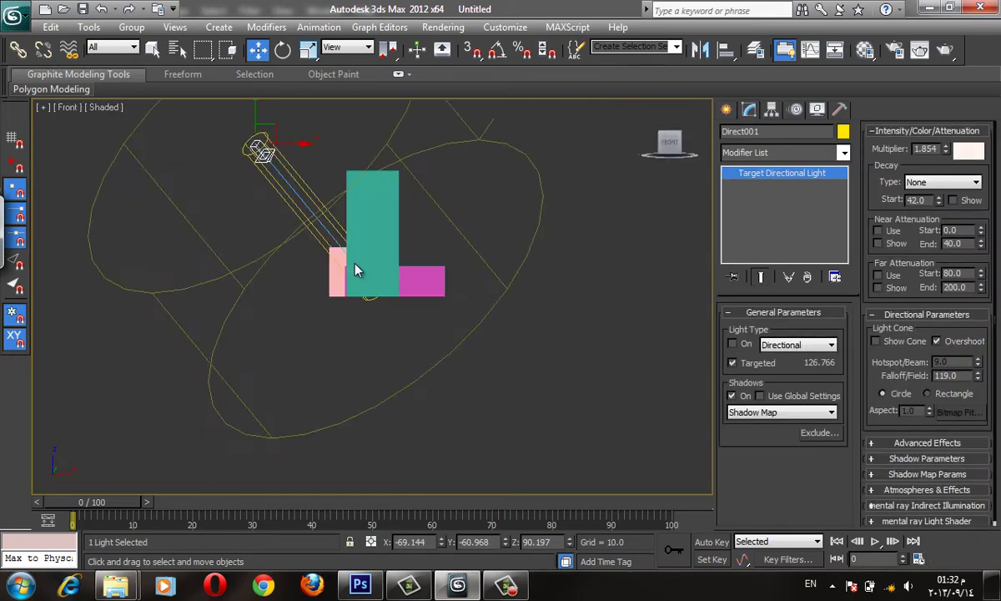
scroll(353, 268, down, 2)
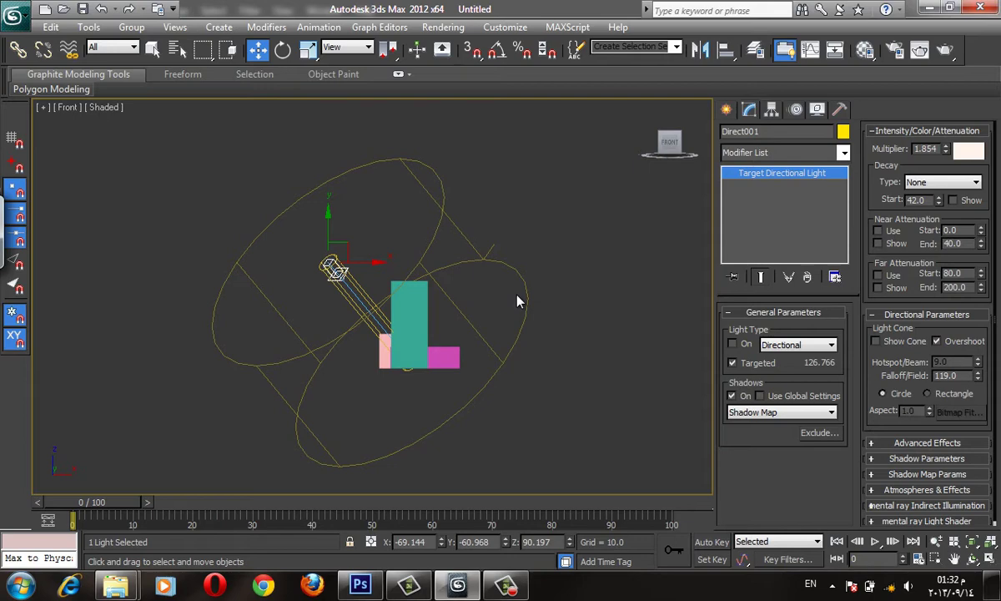
key(l)
middle_drag(514, 288, 455, 389)
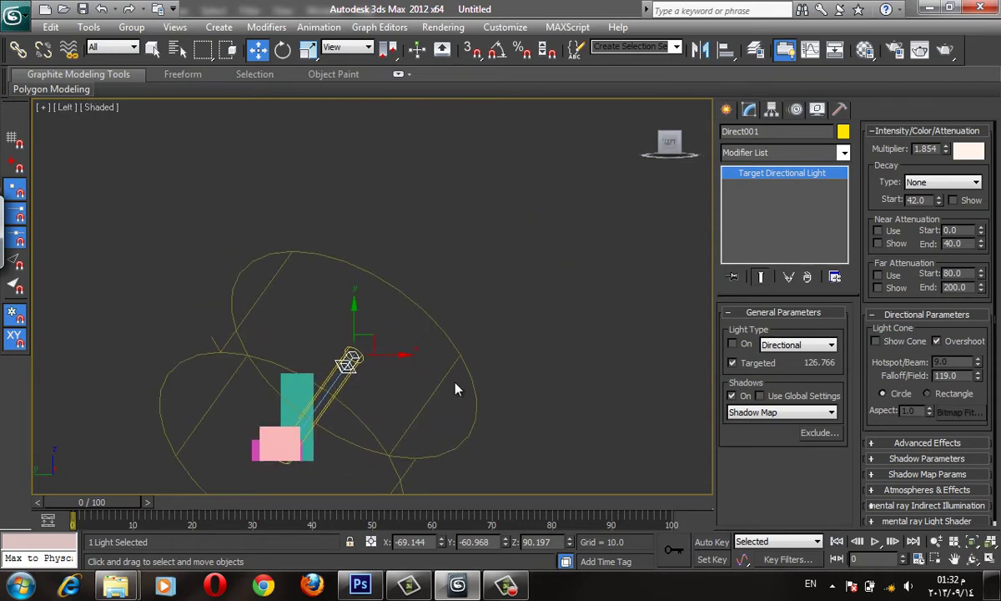
drag(373, 338, 440, 263)
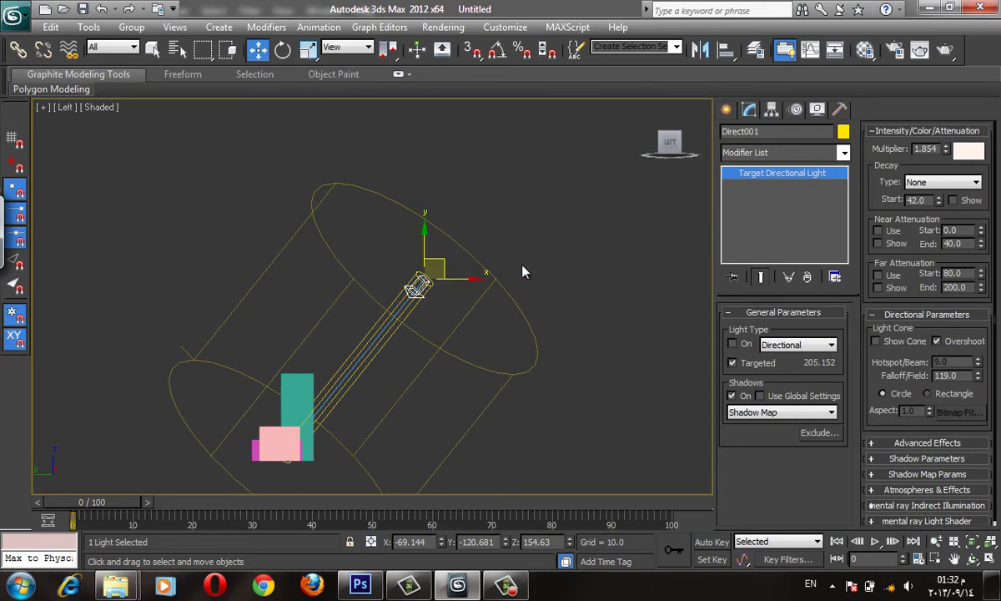
- Orbit and zoom around the pink plane, then switch to the Perspective view
mouse_move(554, 287)
alt+middle_down()
mouse_move(255, 346)
mouse_move(261, 361)
alt+middle_up()
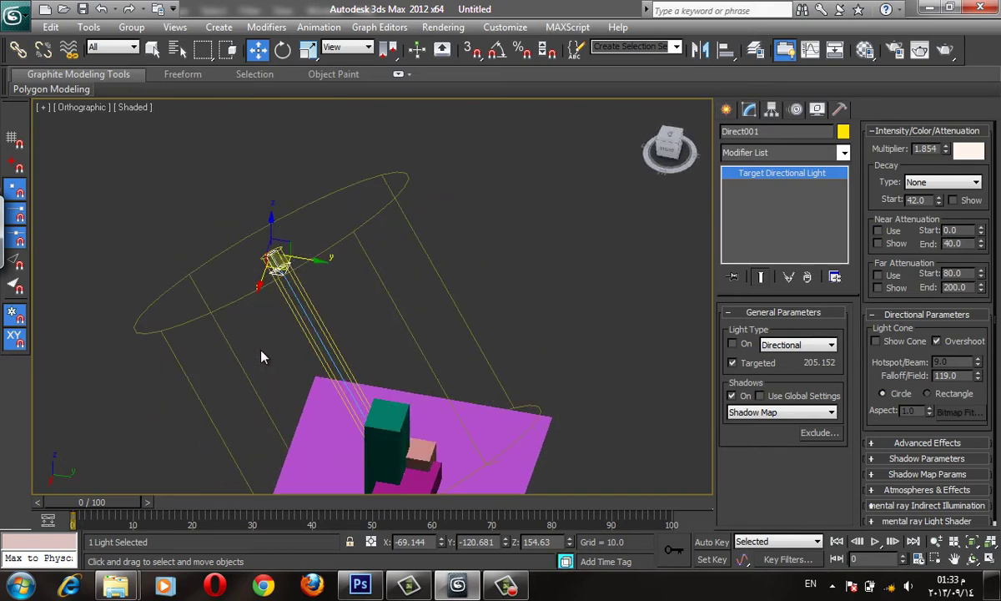
scroll(261, 361, down, 3)
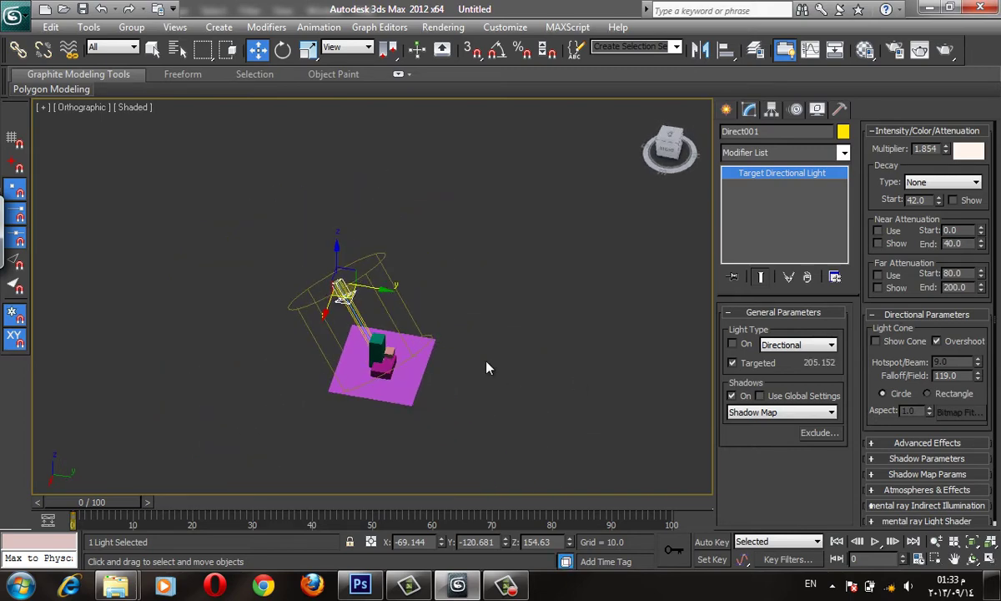
mouse_move(481, 369)
alt+middle_down()
mouse_move(181, 338)
mouse_move(221, 324)
alt+middle_up()
scroll(225, 322, up, 3)
scroll(677, 297, up, 3)
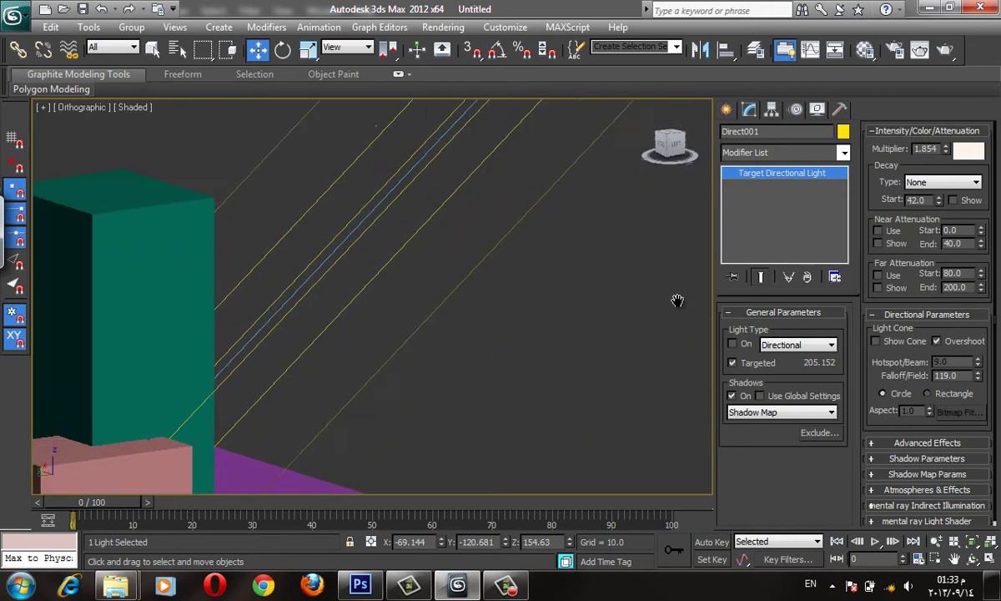
scroll(653, 315, down, 2)
key(p)
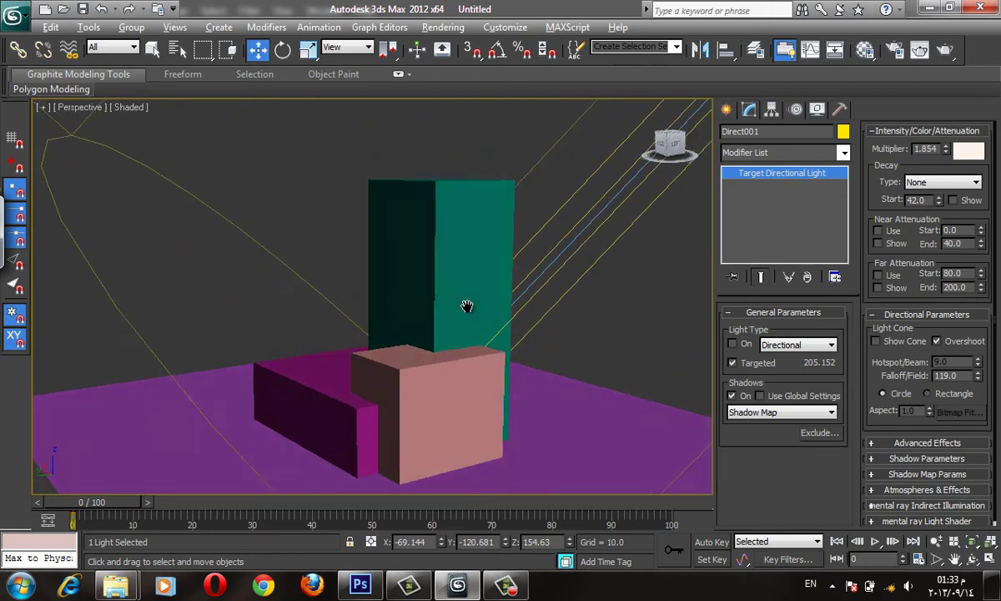
middle_drag(470, 305, 521, 292)
- Render the Perspective view, turn the directional light on, and re-render the shadowed boxes
click(944, 51)
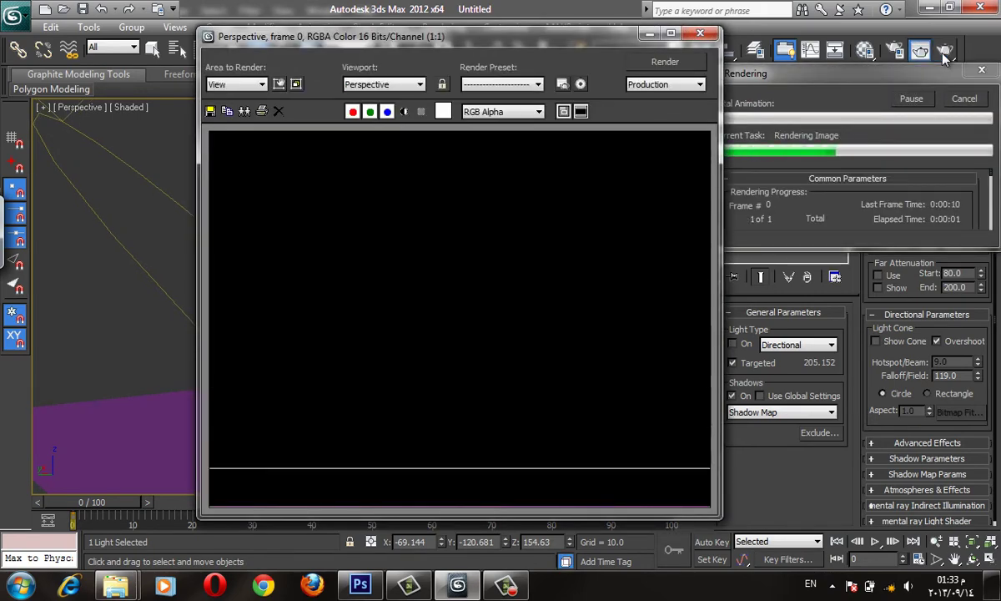
click(710, 35)
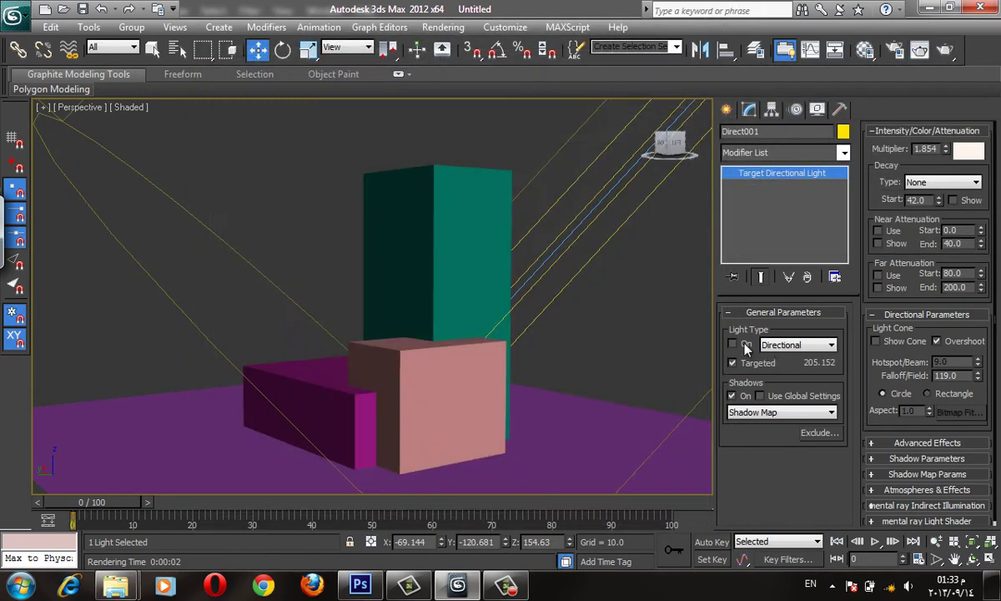
click(944, 51)
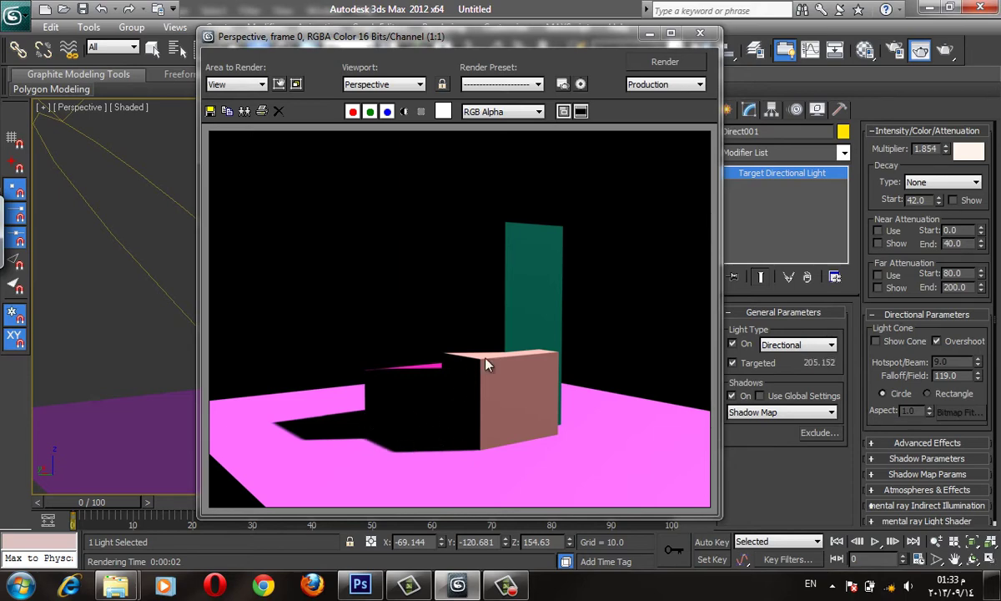
click(700, 33)
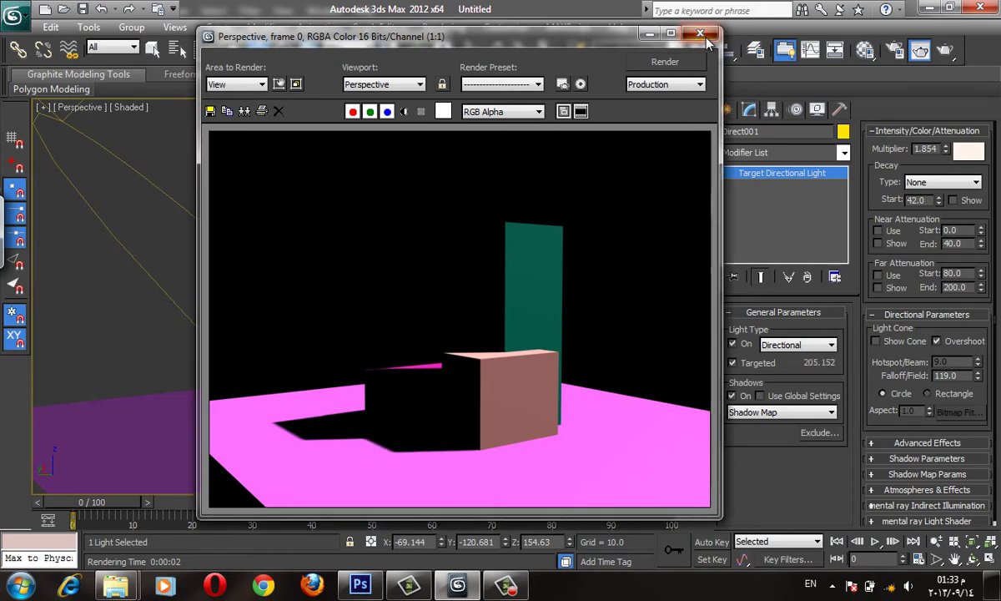
click(726, 110)
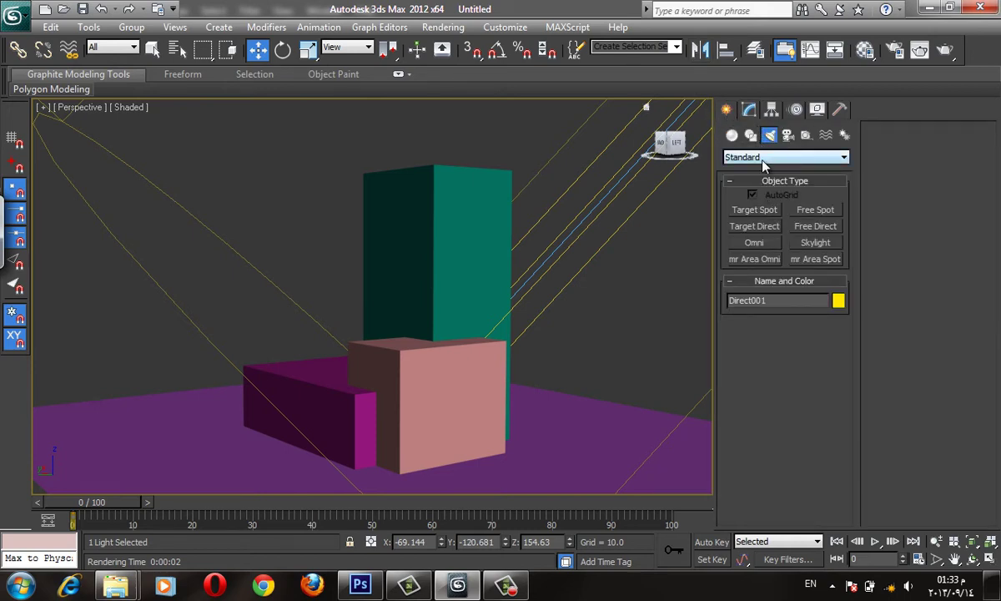
- Create a Skylight, Sky001, on the plane to the left of the boxes
click(814, 242)
click(219, 449)
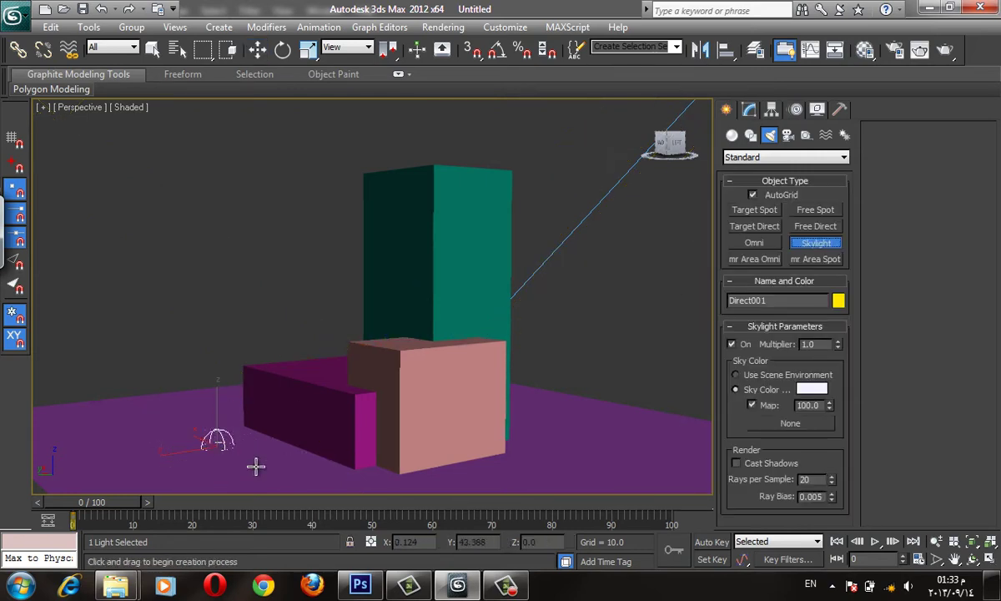
right_click(214, 397)
key(w)
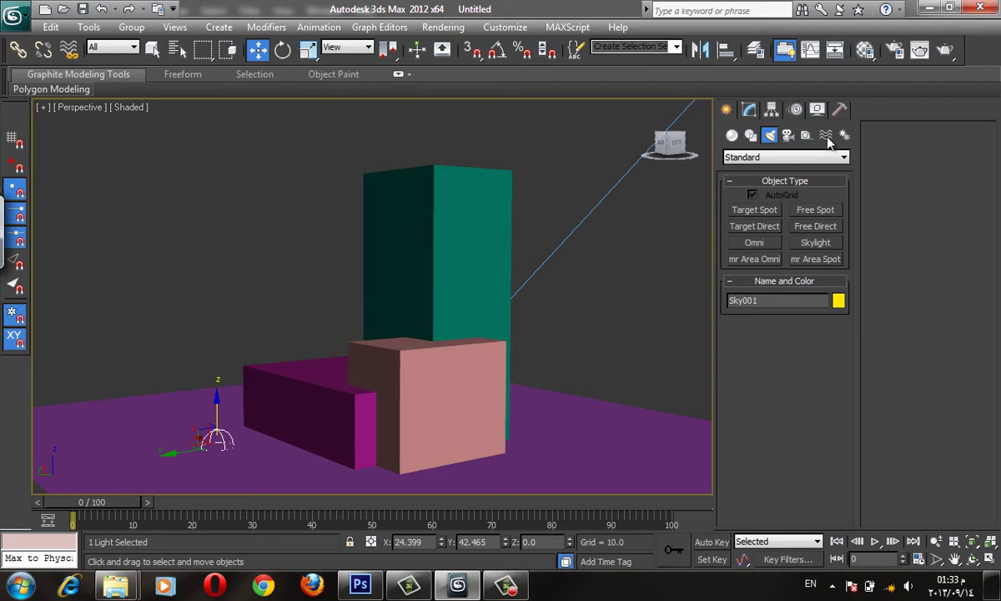
mouse_move(668, 146)
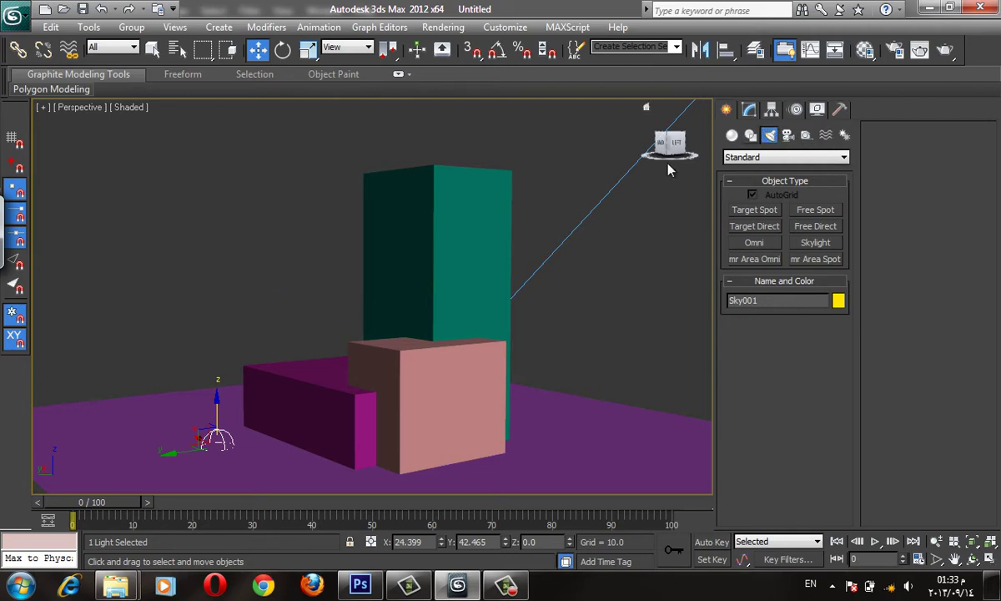
click(621, 200)
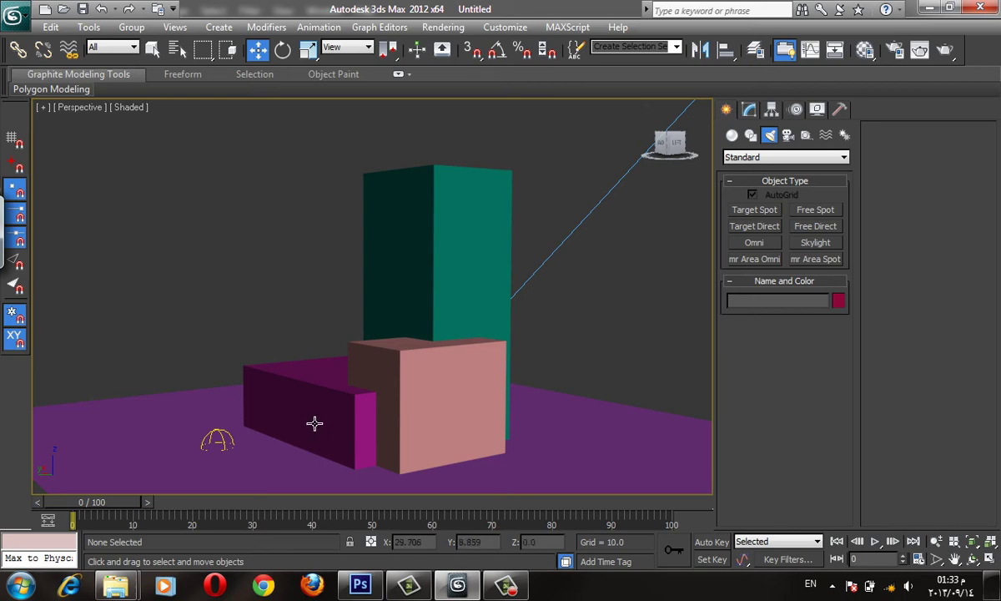
- Briefly open the Environment settings, then select and deselect the skylight in wireframe
key(8)
click(824, 81)
key(F3)
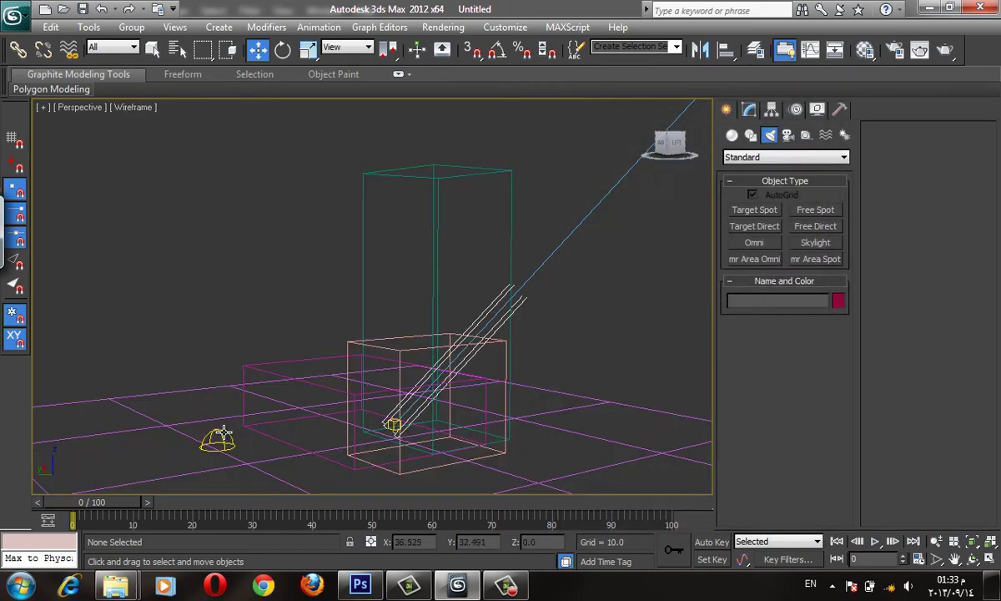
click(224, 429)
key(F3)
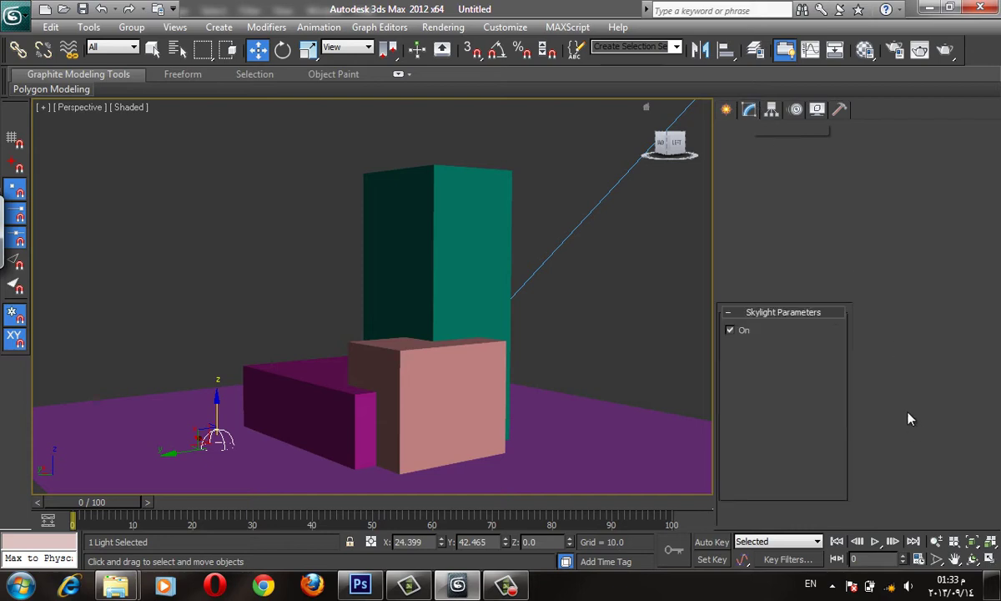
click(599, 339)
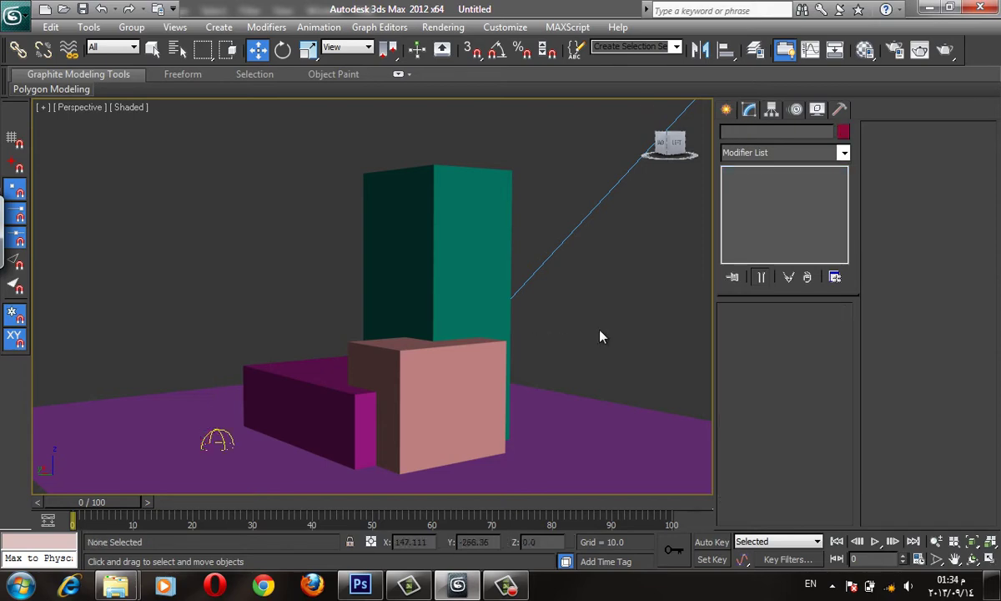
- Set the environment background colour to light cyan (RGB 129, 255, 224)
key(8)
click(606, 187)
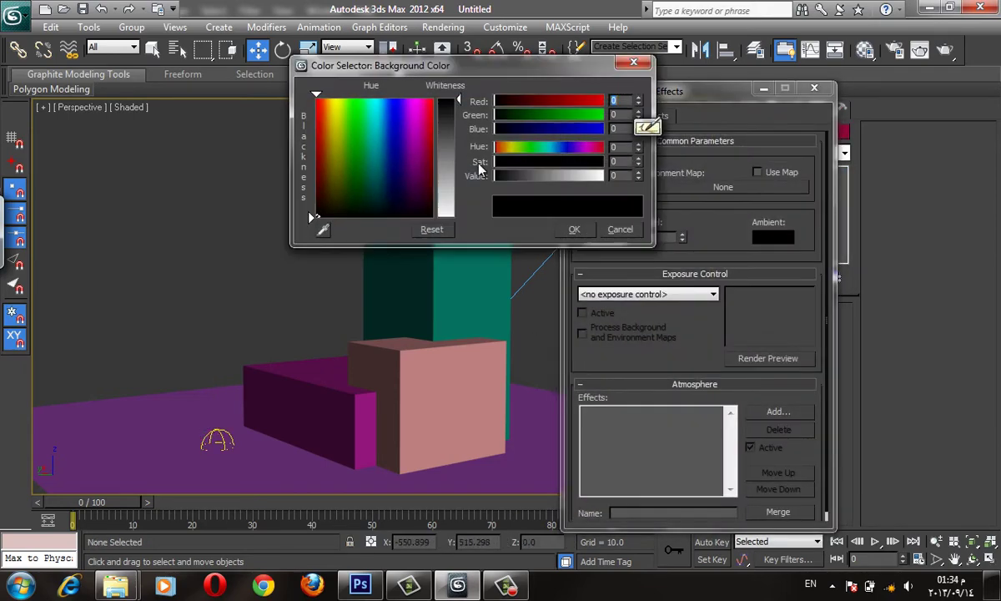
drag(392, 133, 369, 99)
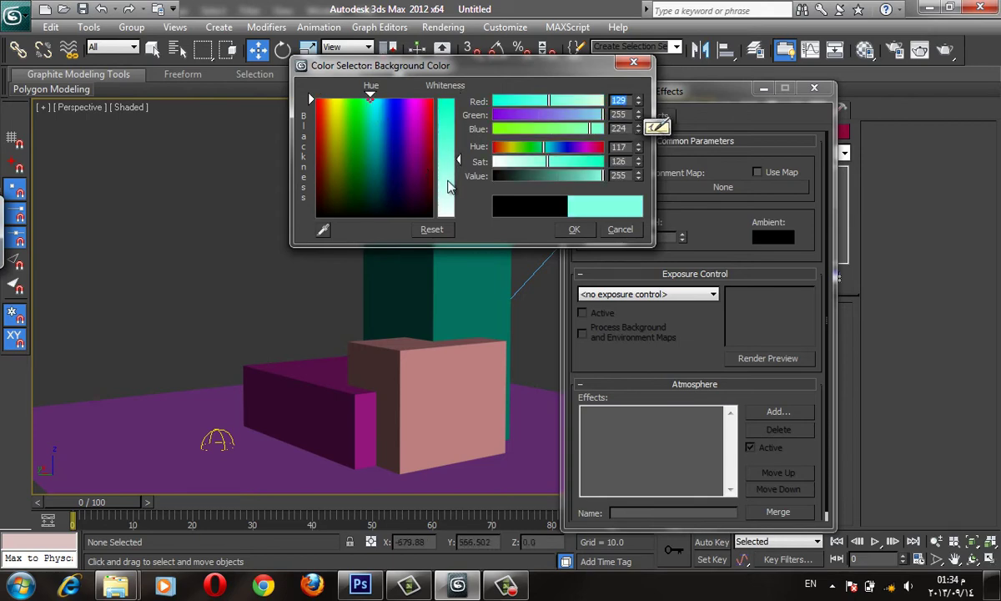
drag(424, 167, 447, 204)
click(574, 229)
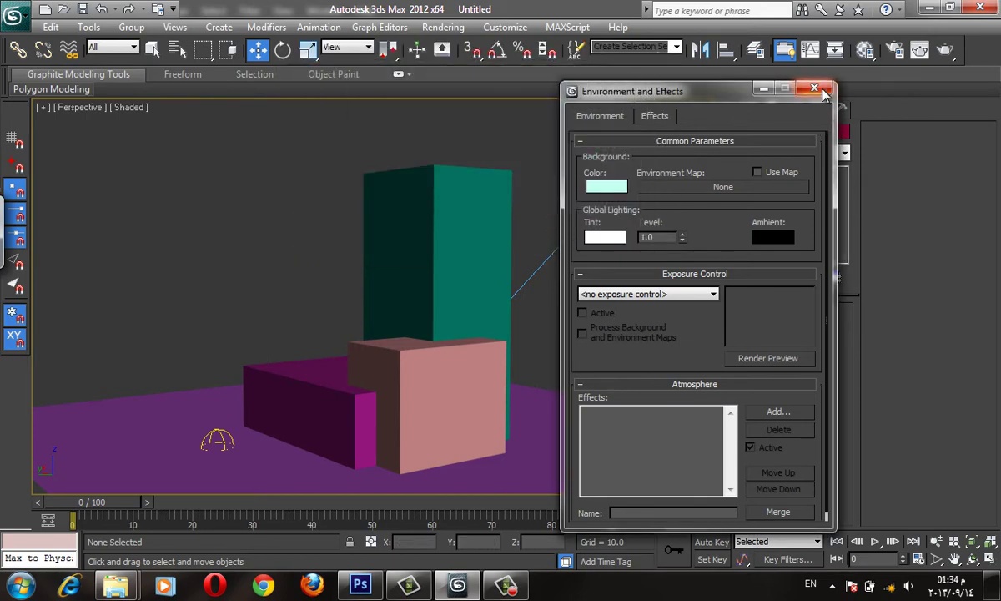
click(814, 88)
- Turn on Cast Shadows for the Sky001 skylight
click(219, 432)
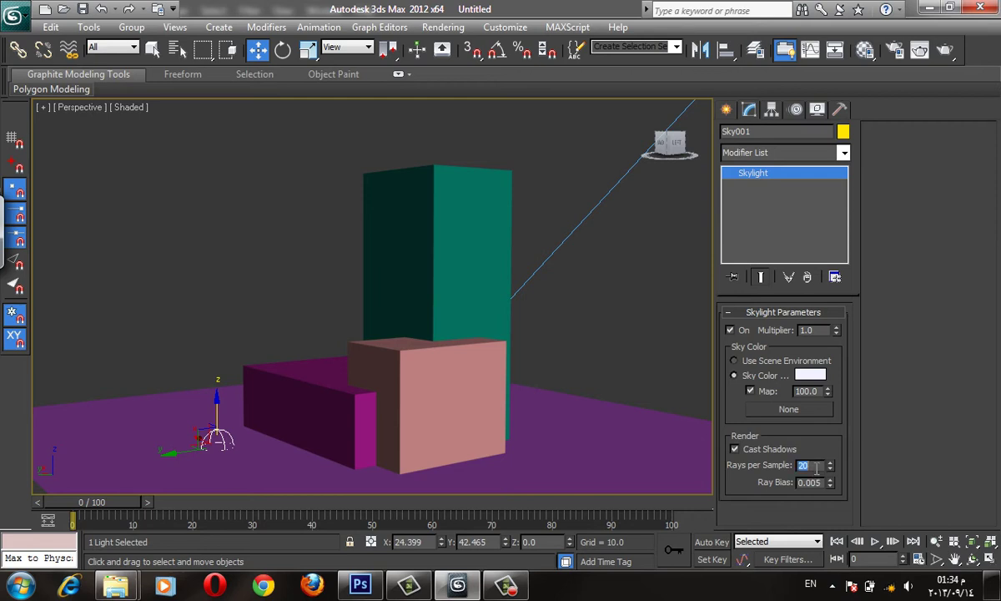
click(681, 308)
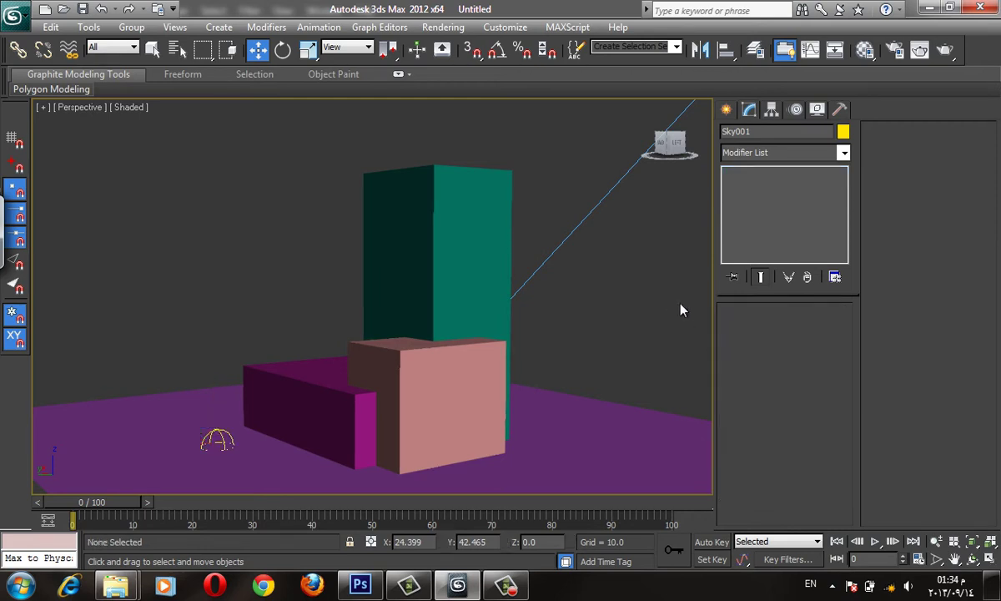
middle_drag(685, 224, 681, 213)
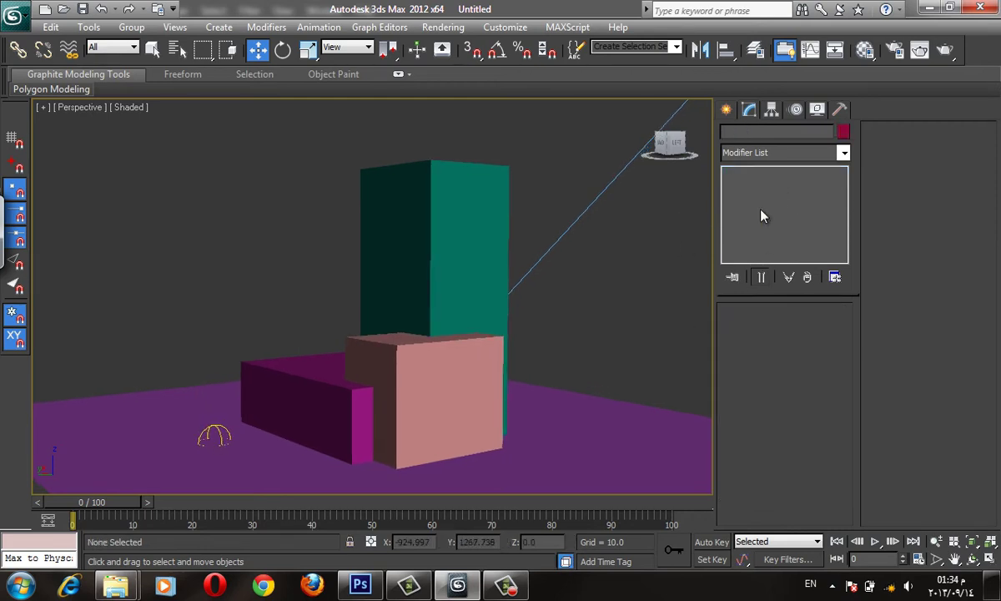
- Show the safe frame with Shift+F and render the Perspective view
key(shift+f)
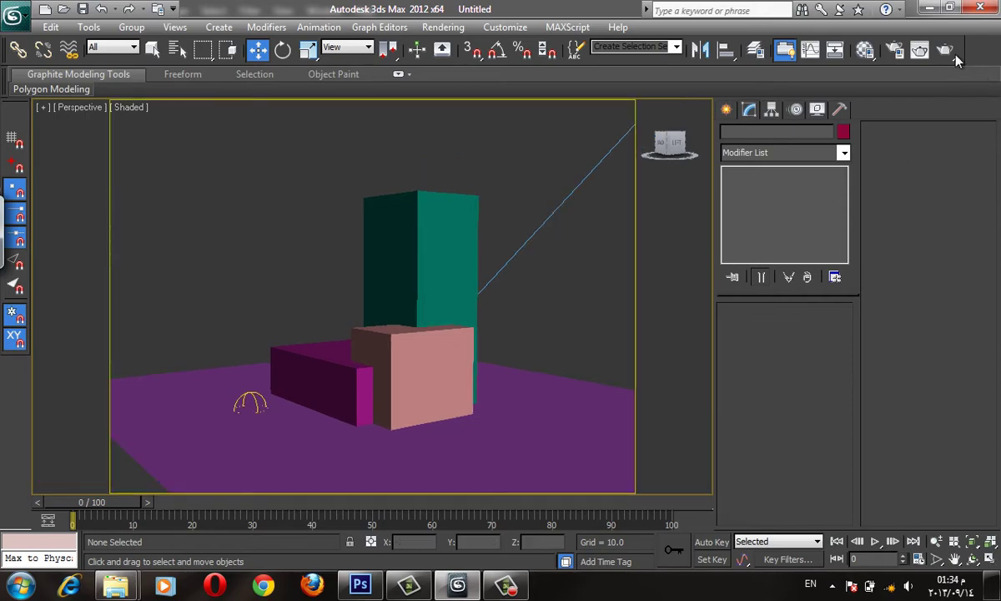
click(945, 50)
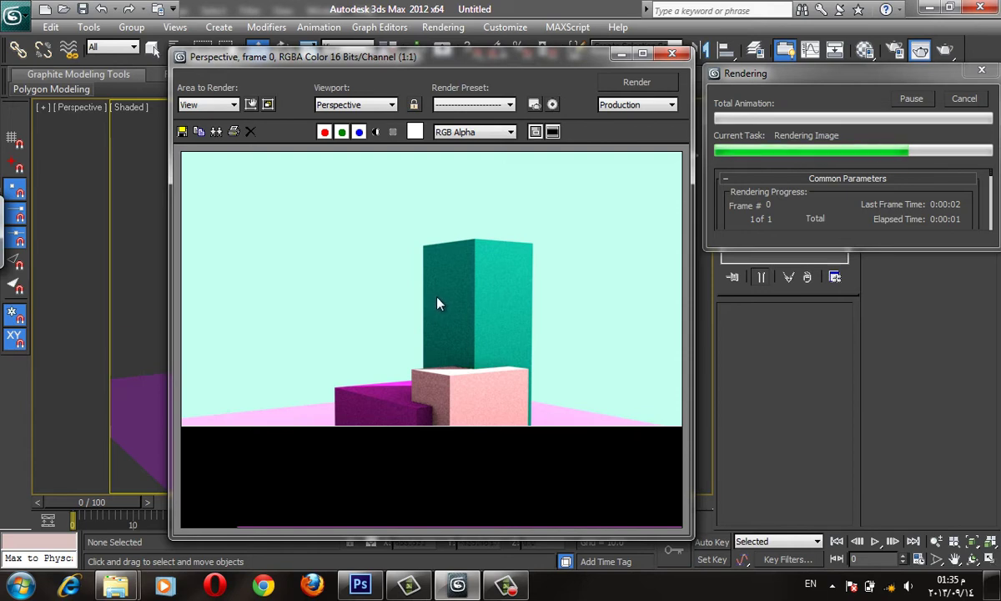
- Zoom and pan across the finished render, then close the Rendered Frame Window
scroll(438, 299, up, 1)
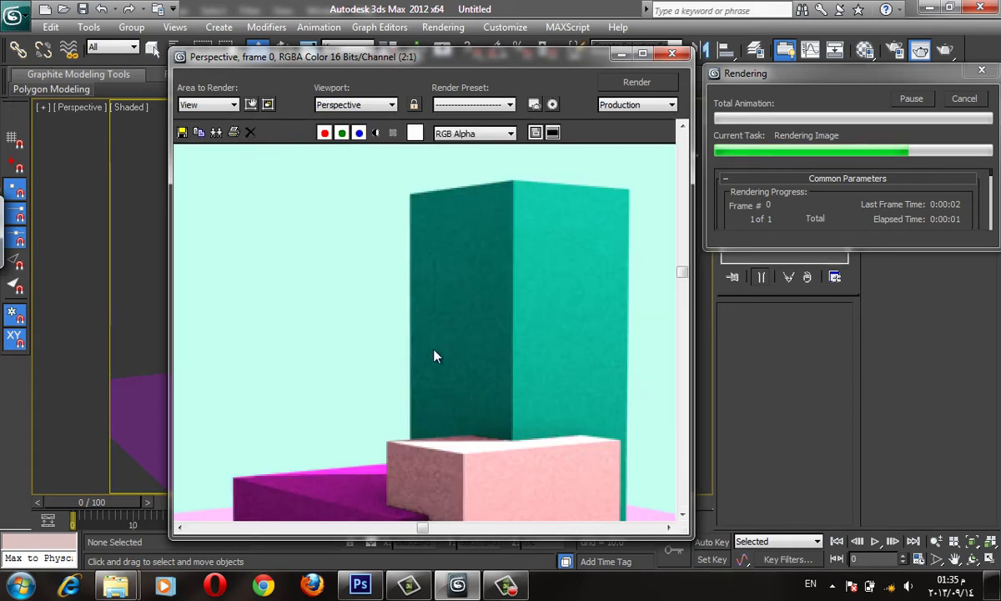
middle_drag(419, 351, 477, 275)
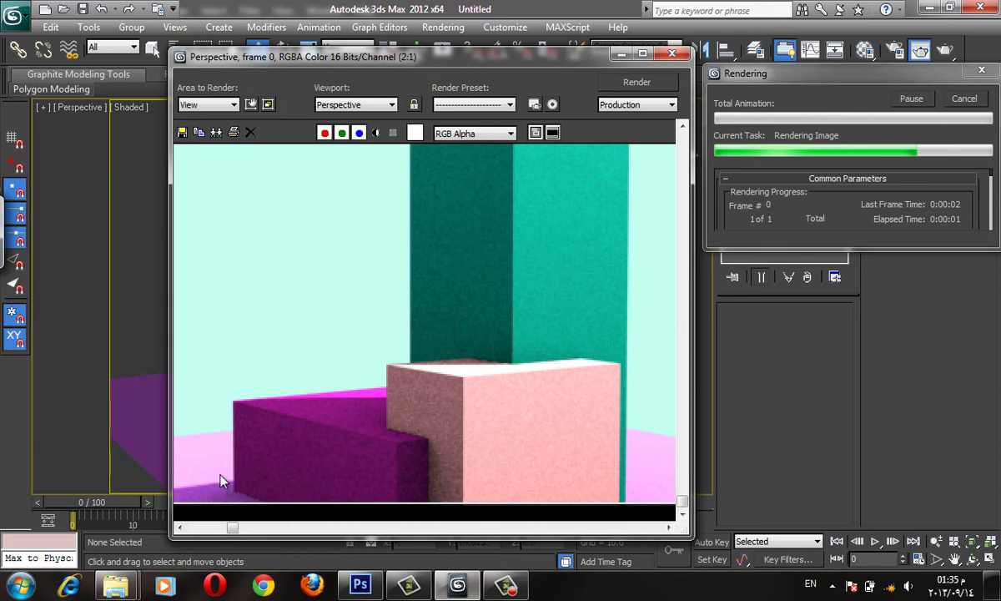
middle_drag(221, 481, 453, 344)
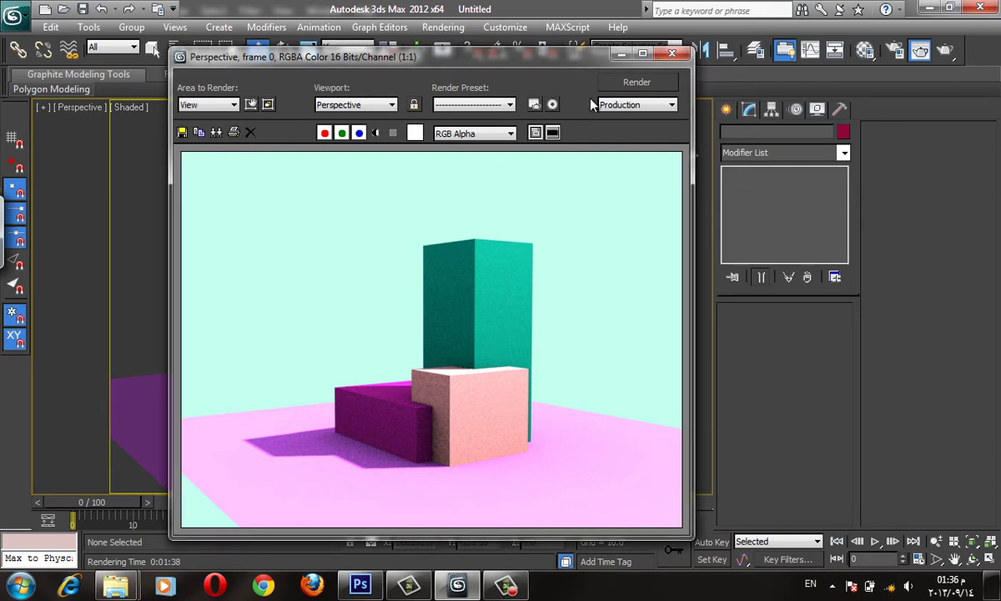
click(672, 55)
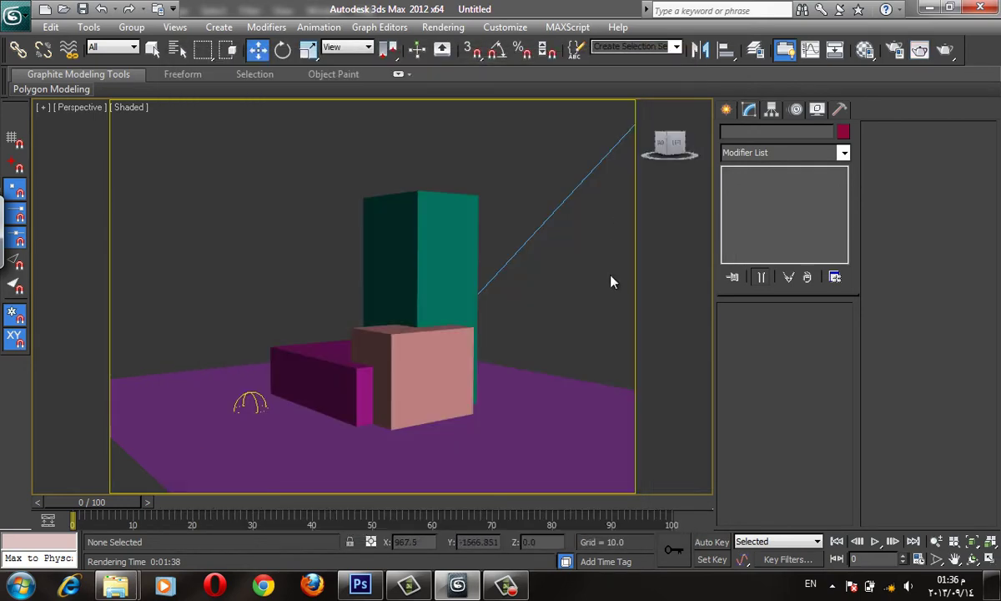
- Hide the safe frame and zoom the Perspective view out
key(shift+f)
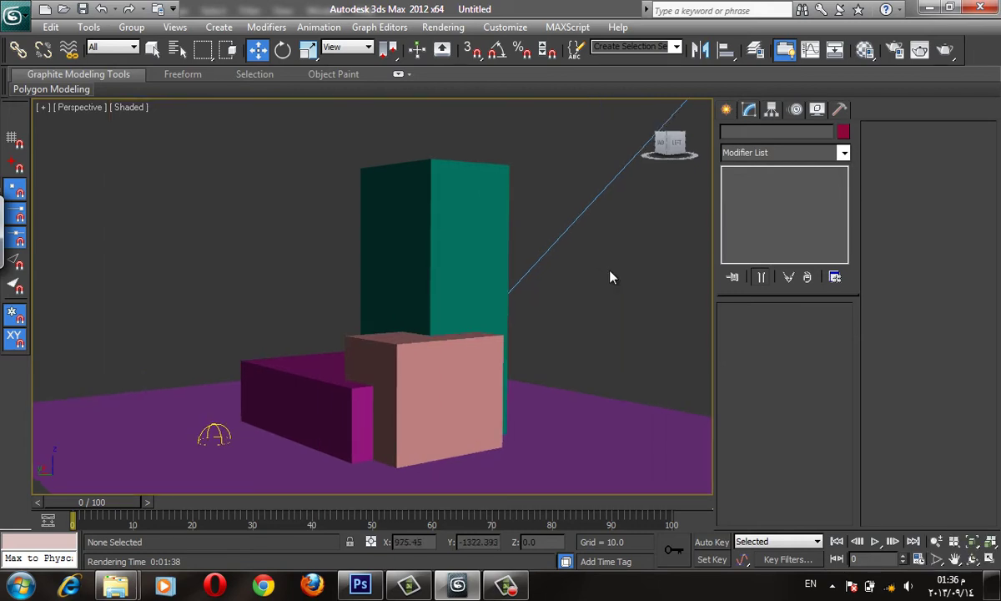
scroll(610, 277, down, 1)
scroll(613, 277, down, 3)
scroll(543, 226, down, 4)
scroll(542, 230, up, 2)
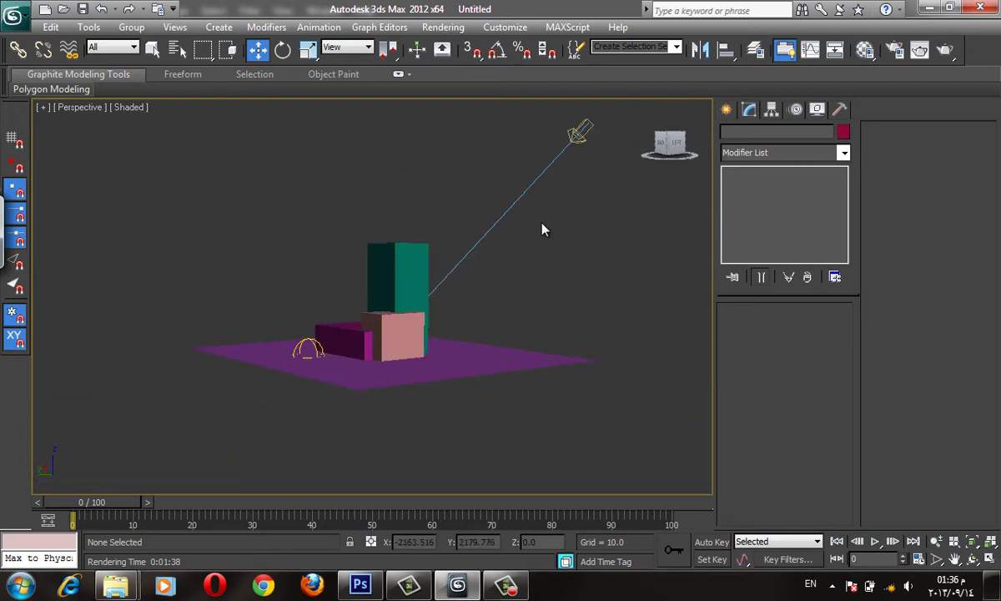
scroll(542, 230, up, 2)
- Recentre and zoom out the view, then select the Direct001 directional light
middle_drag(568, 257, 555, 296)
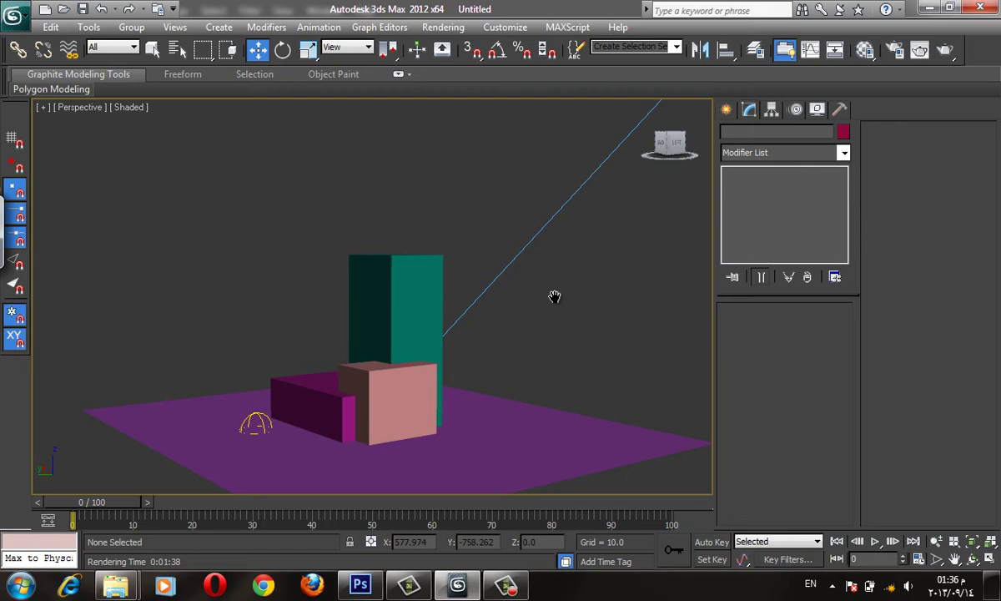
scroll(538, 311, down, 1)
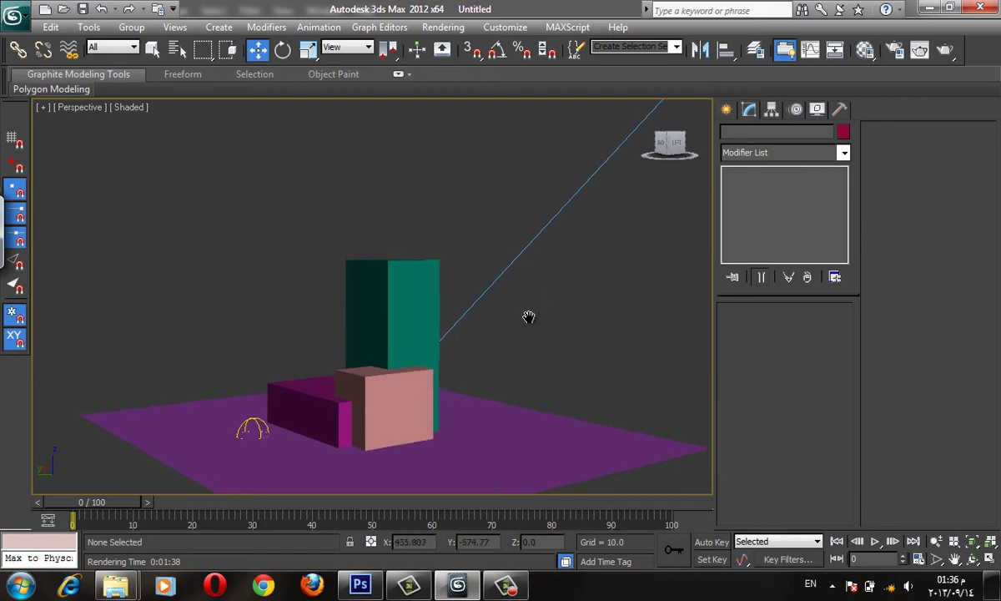
scroll(555, 276, down, 1)
scroll(559, 241, down, 2)
click(551, 171)
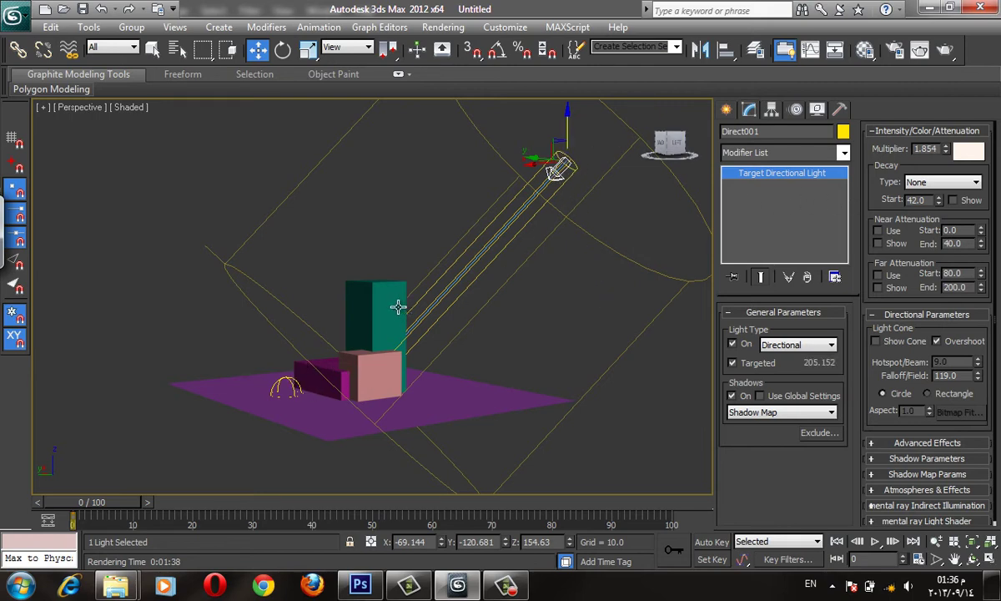
- Pan, zoom and orbit to frame Direct001's beam cone over the boxes and plane
middle_drag(343, 350, 365, 336)
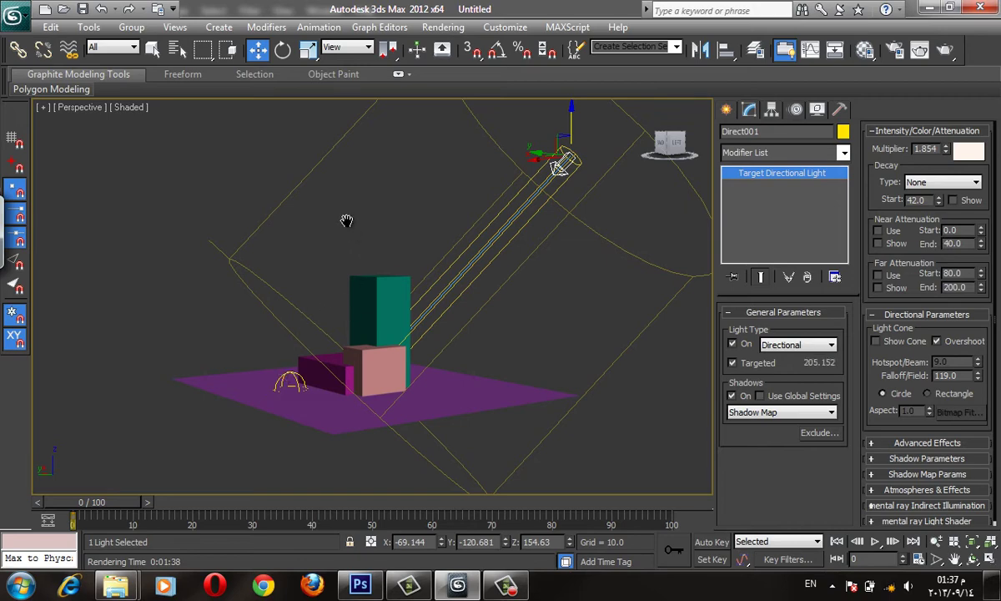
middle_drag(346, 221, 374, 273)
scroll(474, 216, up, 2)
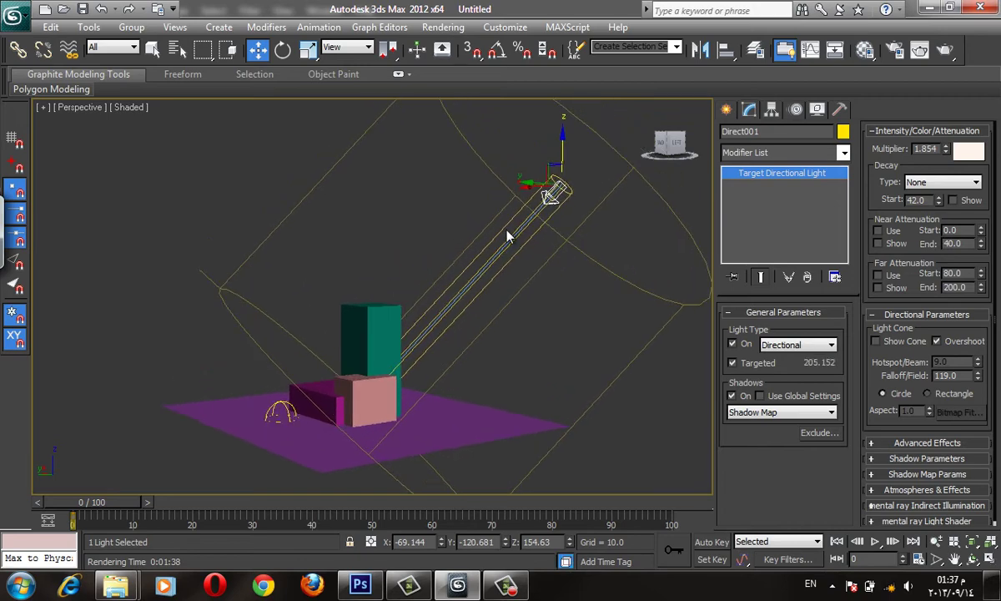
scroll(501, 191, up, 3)
scroll(528, 164, up, 3)
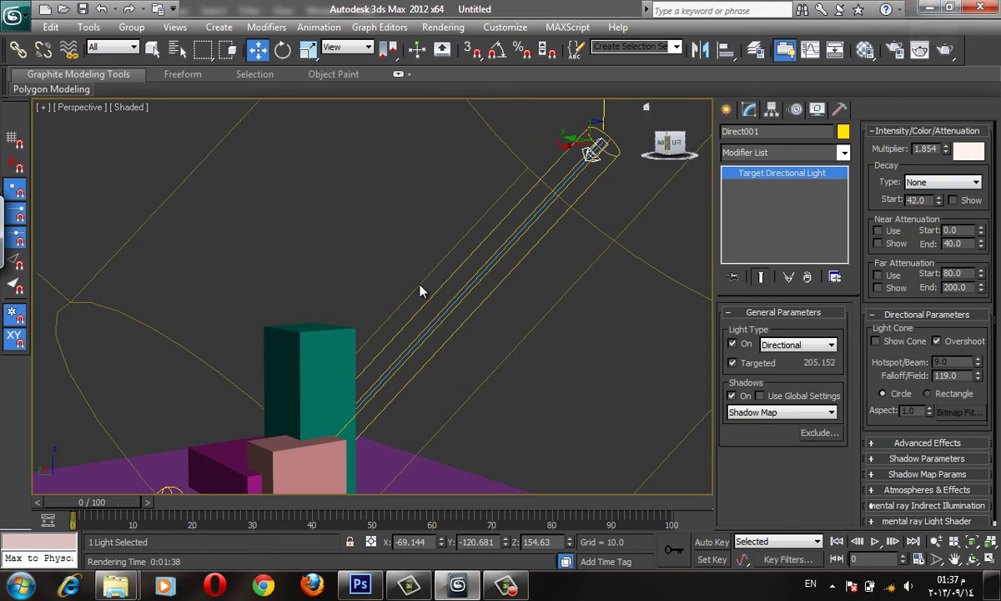
middle_drag(524, 191, 551, 212)
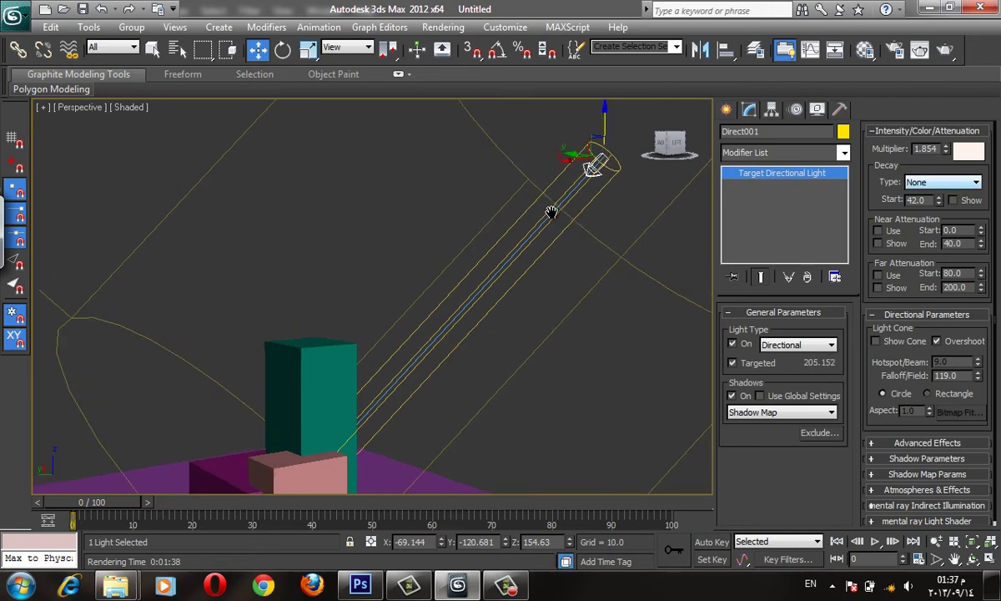
scroll(551, 212, down, 3)
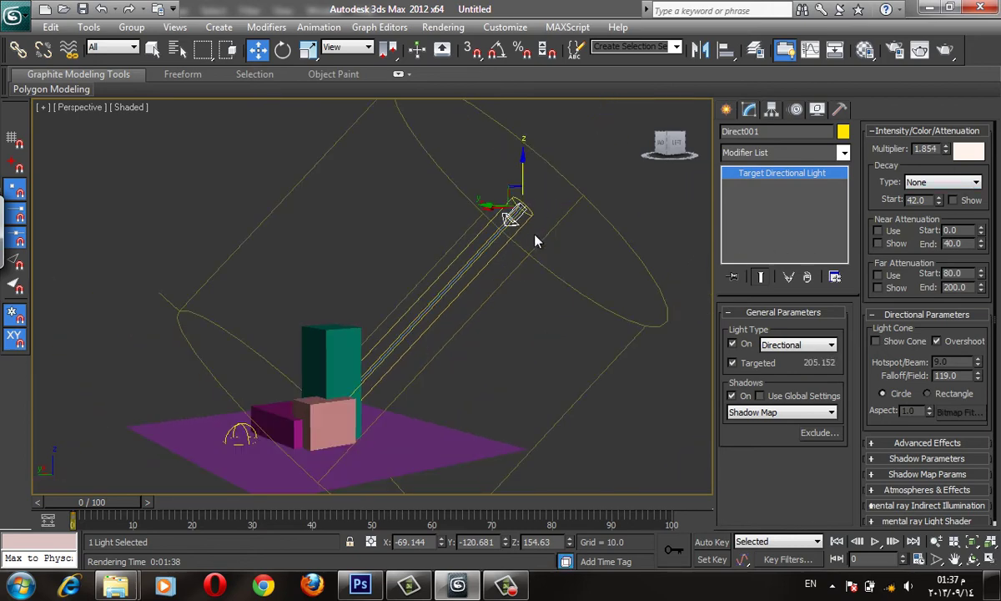
mouse_move(517, 241)
alt+middle_down()
mouse_move(478, 270)
mouse_move(524, 256)
alt+middle_up()
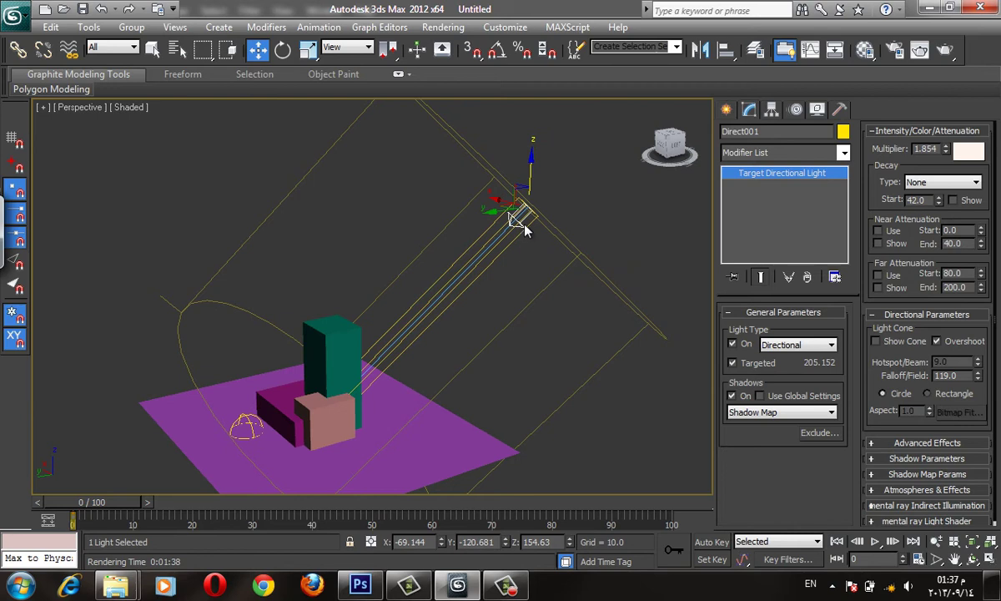
scroll(522, 232, down, 3)
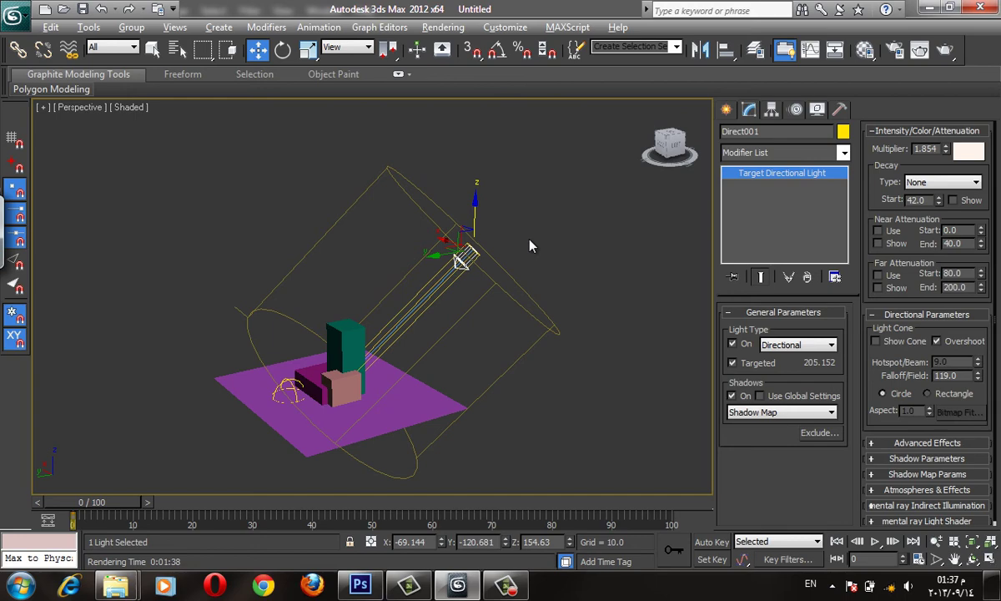
scroll(520, 237, down, 1)
- Raise Direct001 to about Z 269.8 and slide it along Y, then orbit to check the light cone
mouse_move(520, 236)
alt+middle_down()
mouse_move(469, 201)
mouse_move(503, 287)
mouse_move(480, 282)
alt+middle_up()
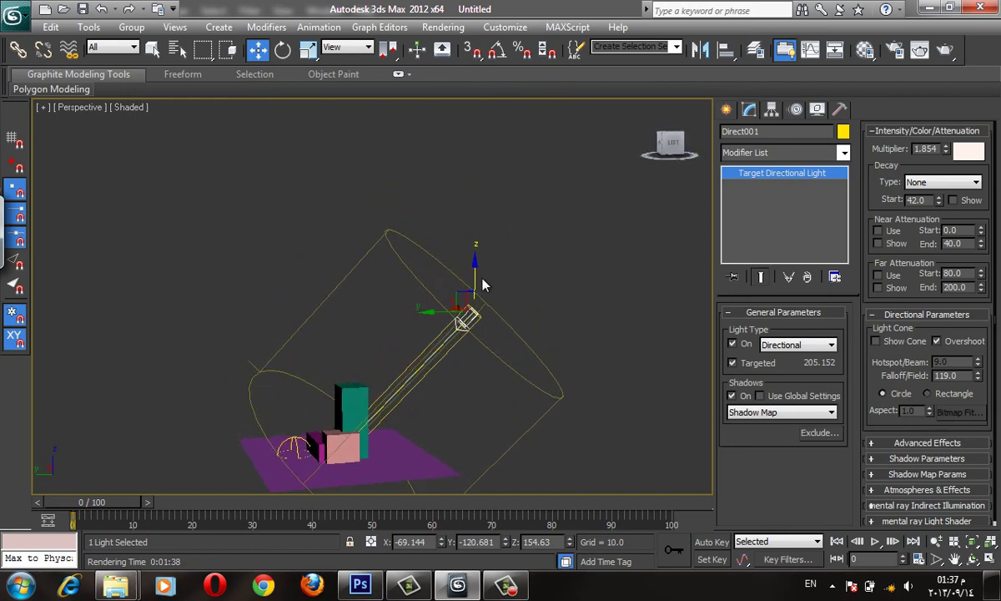
drag(464, 223, 461, 191)
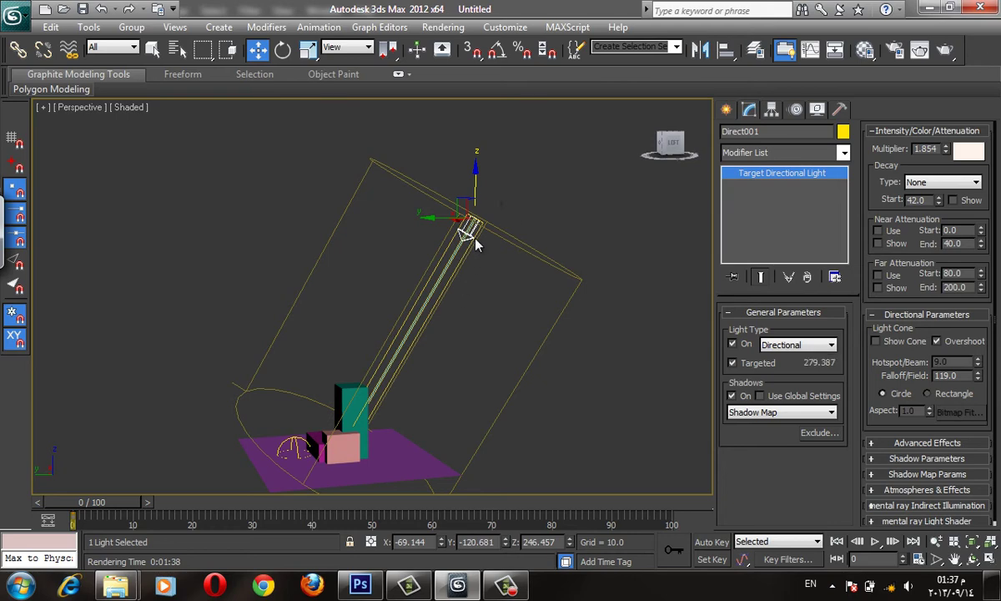
mouse_move(489, 206)
mouse_down()
mouse_move(514, 279)
mouse_move(547, 324)
mouse_move(589, 331)
mouse_up()
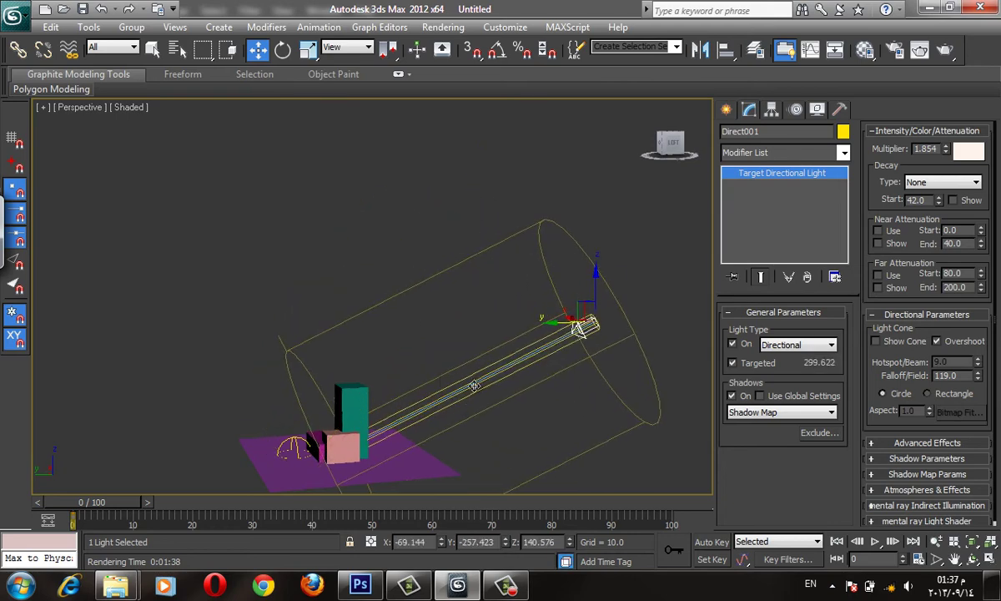
mouse_move(547, 319)
mouse_down()
mouse_move(446, 286)
mouse_move(436, 209)
mouse_move(430, 219)
mouse_up()
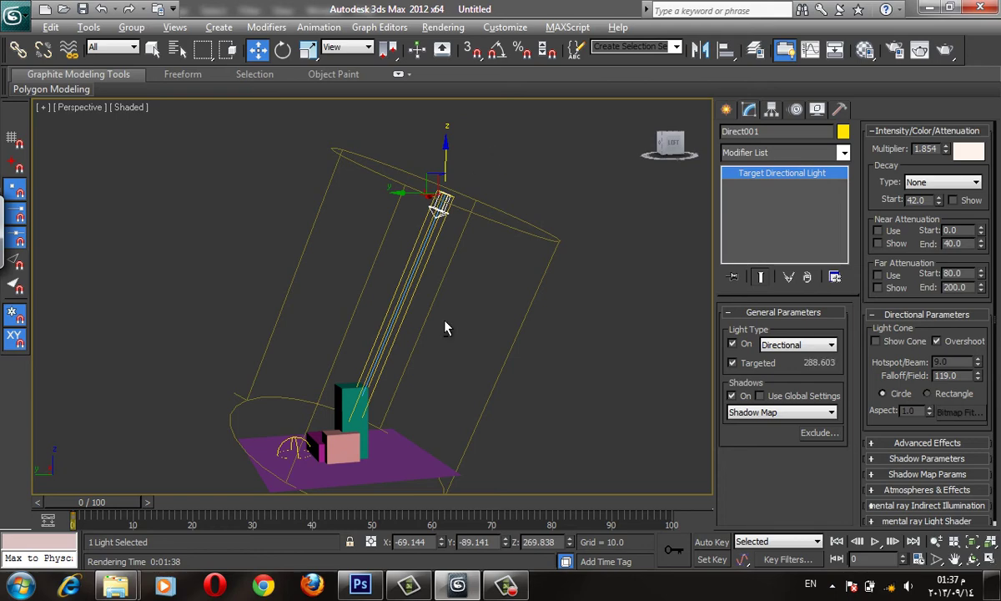
mouse_move(445, 328)
alt+middle_down()
mouse_move(485, 246)
mouse_move(521, 246)
mouse_move(527, 224)
alt+middle_up()
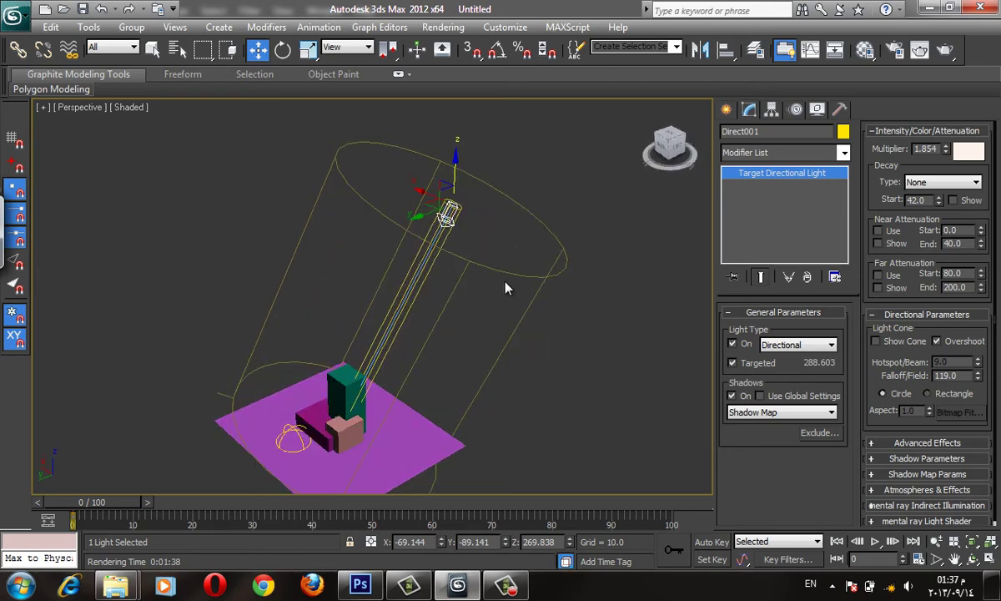
scroll(509, 288, up, 2)
scroll(509, 288, up, 3)
alt+middle_drag(582, 331, 525, 374)
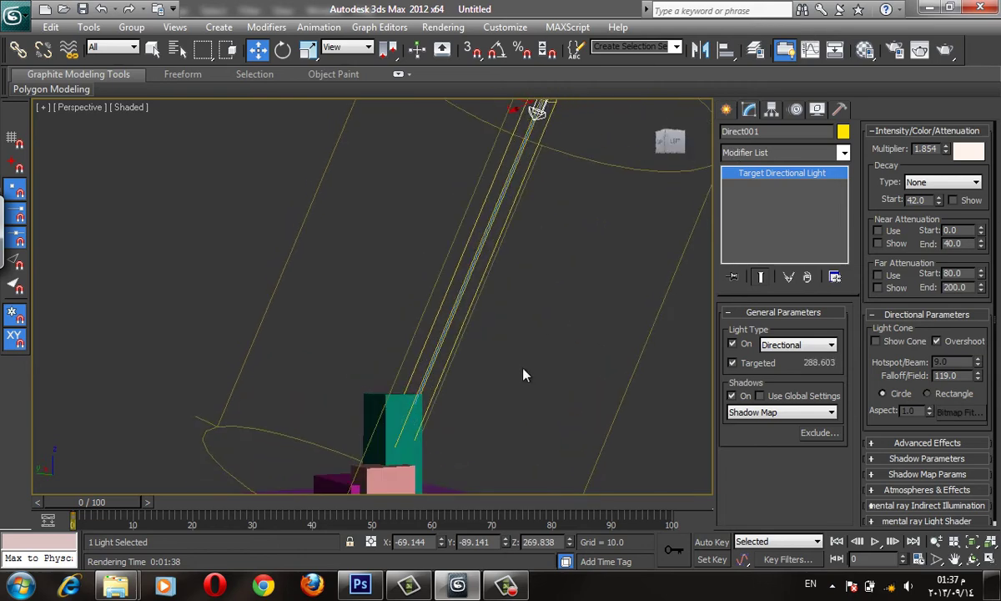
scroll(525, 374, down, 3)
alt+middle_drag(508, 307, 522, 307)
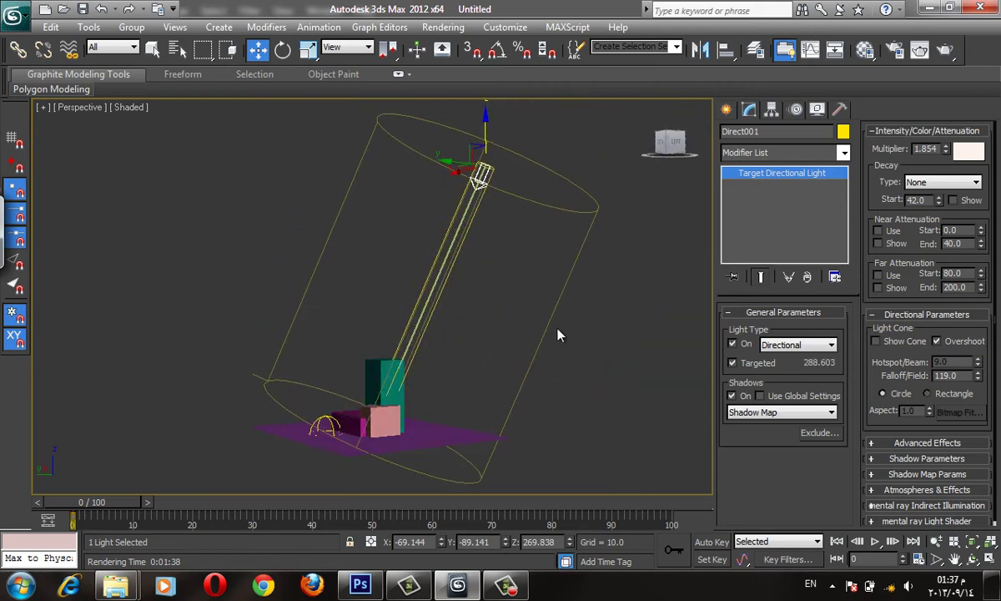
- Try Inverse decay on Direct001 with start about 181.44, then set decay back to None
click(941, 182)
click(918, 192)
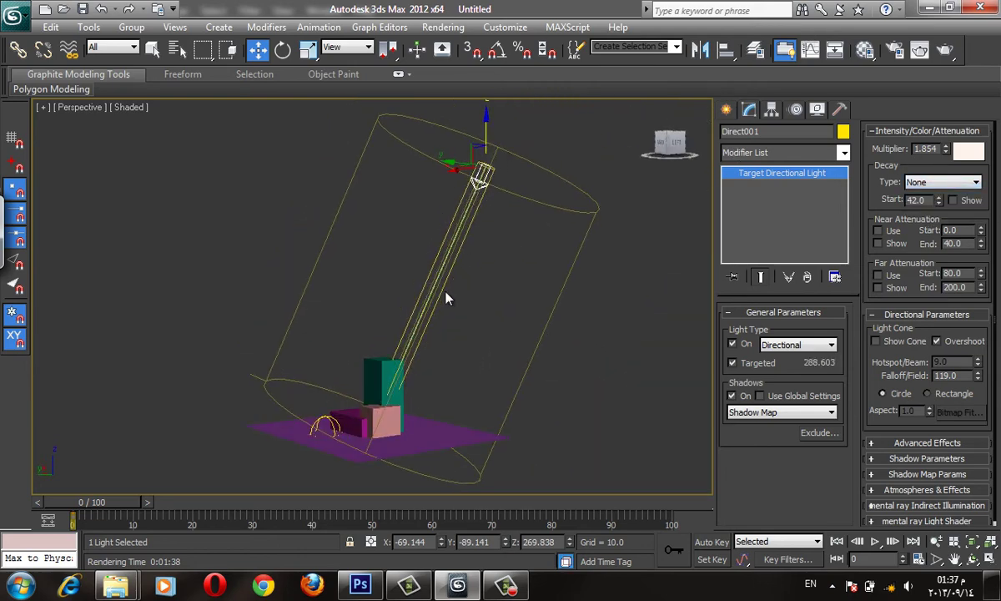
click(941, 182)
click(958, 208)
mouse_move(940, 200)
mouse_down()
mouse_move(934, 164)
mouse_move(873, 567)
mouse_move(880, 551)
mouse_up()
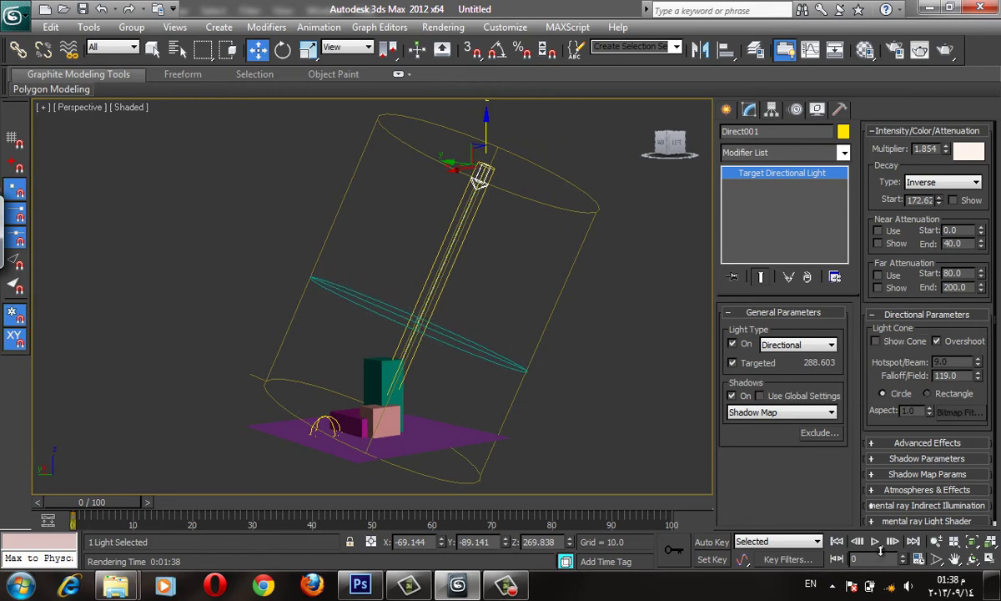
drag(822, 505, 870, 535)
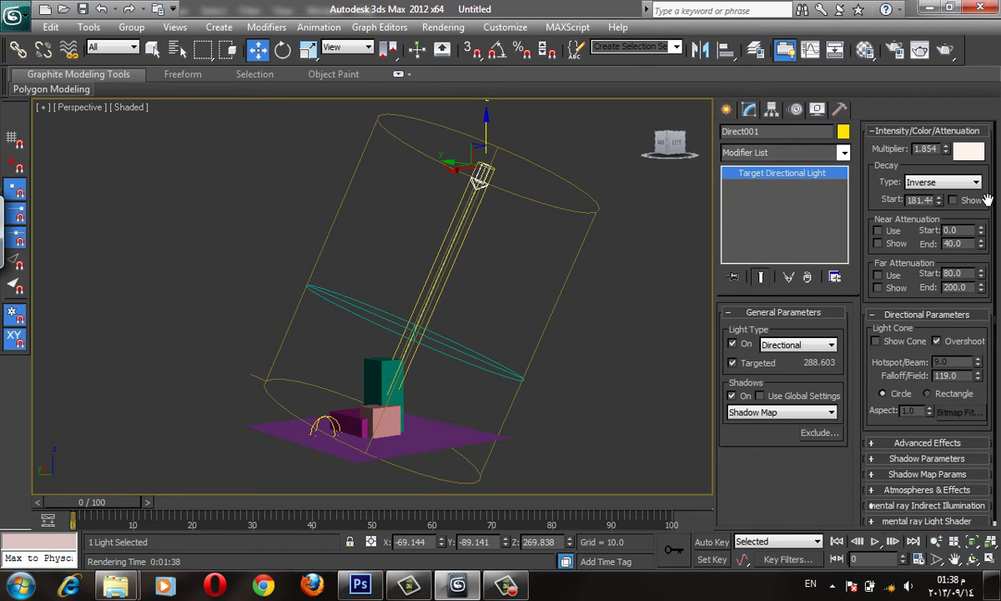
click(940, 182)
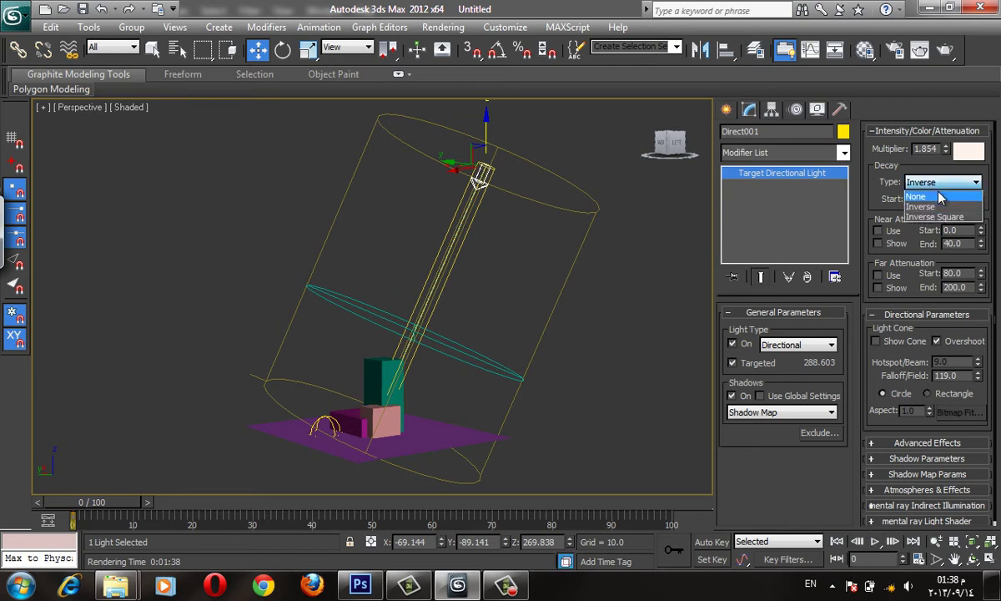
click(914, 194)
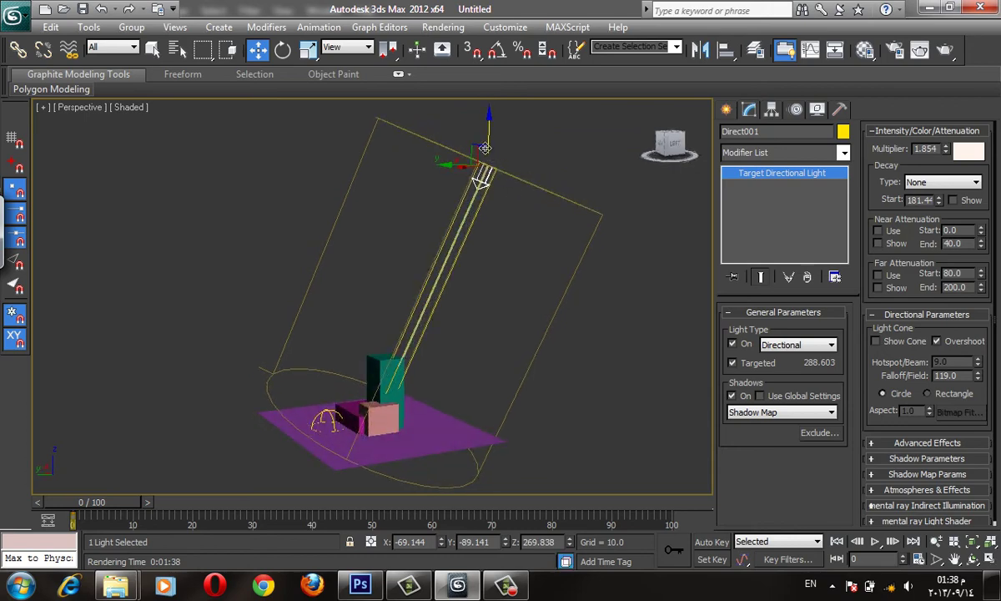
- Lower Direct001 toward the boxes and orbit to view the scene from behind
mouse_move(482, 177)
mouse_down()
mouse_move(453, 345)
mouse_move(401, 357)
mouse_up()
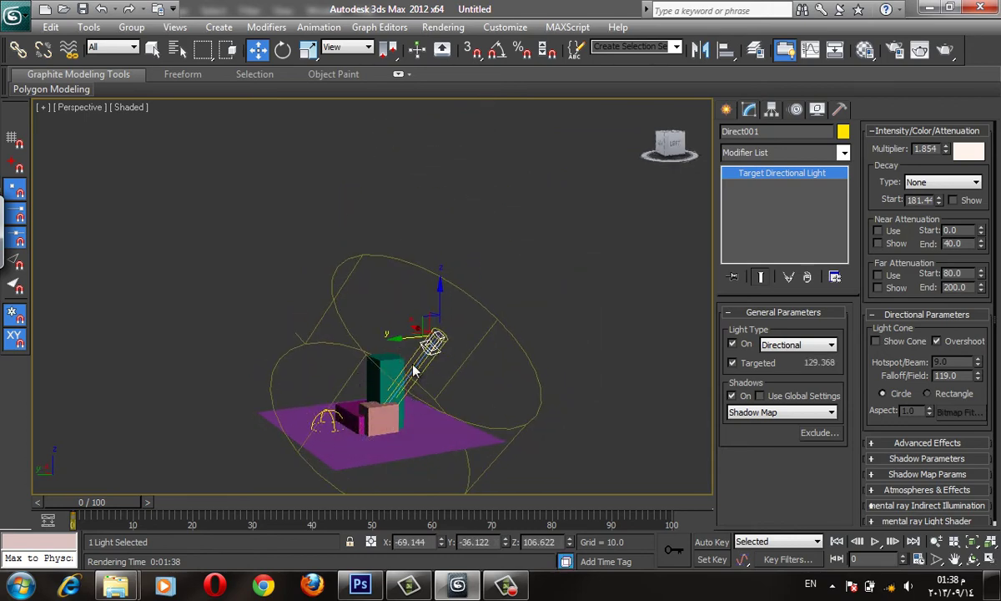
scroll(485, 350, up, 2)
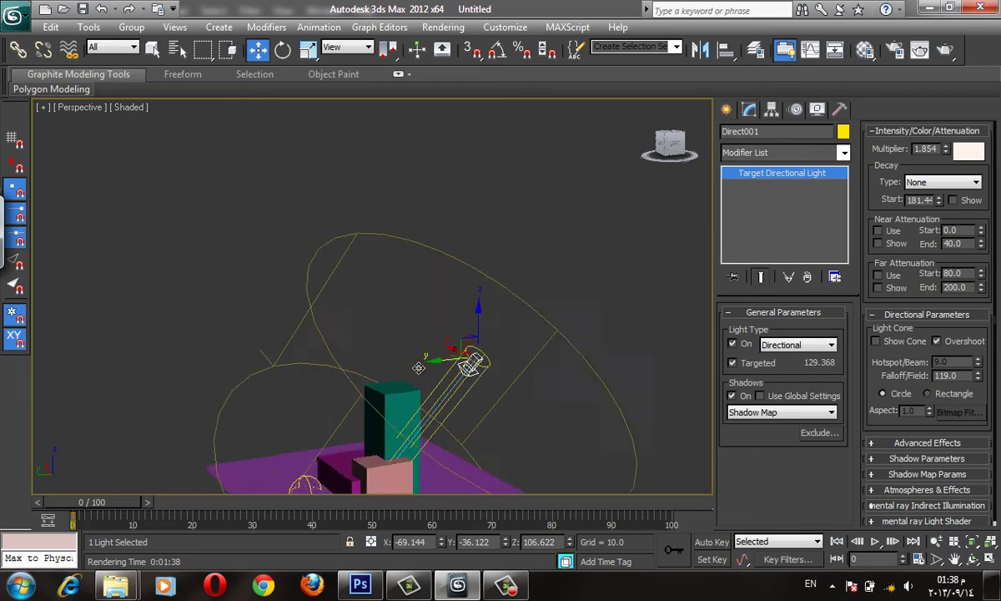
scroll(424, 241, up, 2)
scroll(425, 241, up, 2)
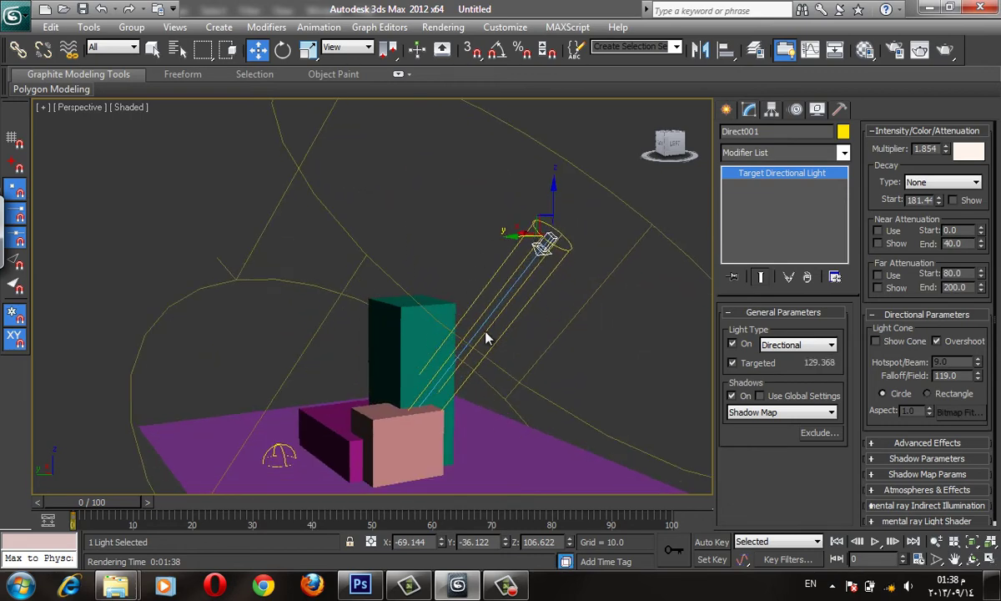
scroll(503, 312, down, 5)
alt+middle_drag(451, 302, 442, 247)
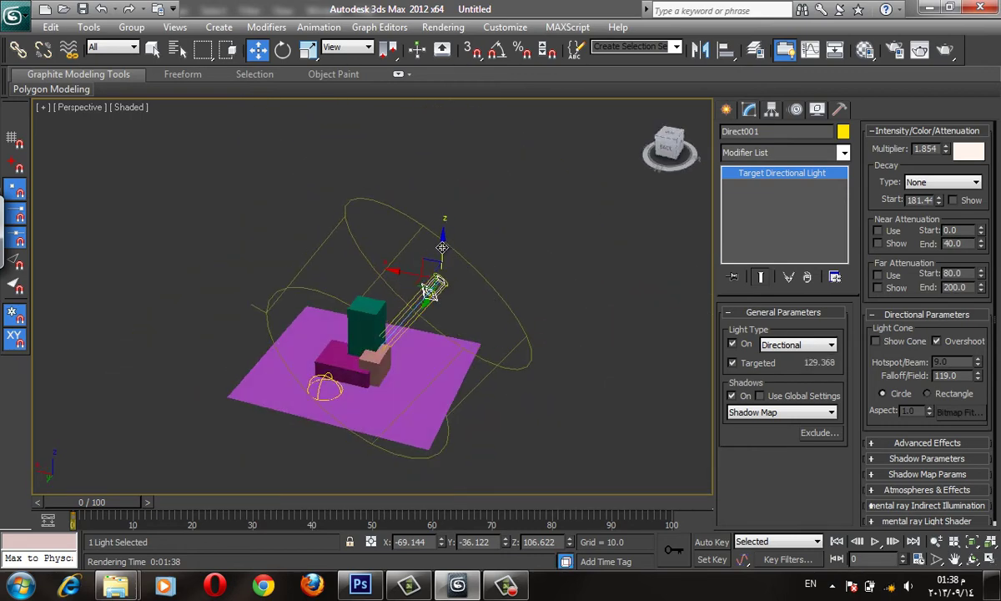
- Raise Direct001 to about Z 261.3, shift it along X, and frame the boxes with safe frames
drag(444, 178, 420, 309)
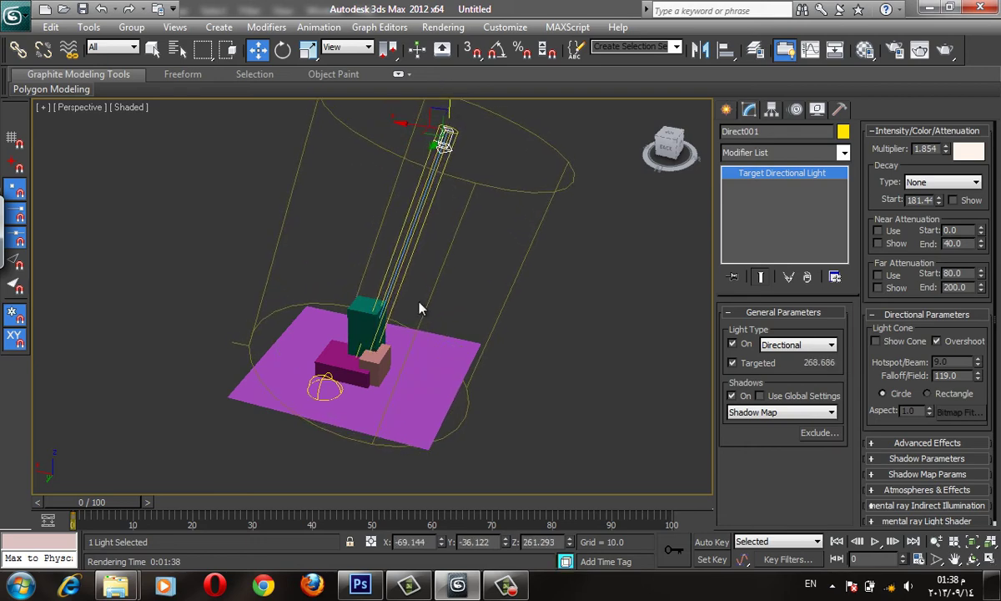
drag(415, 158, 547, 420)
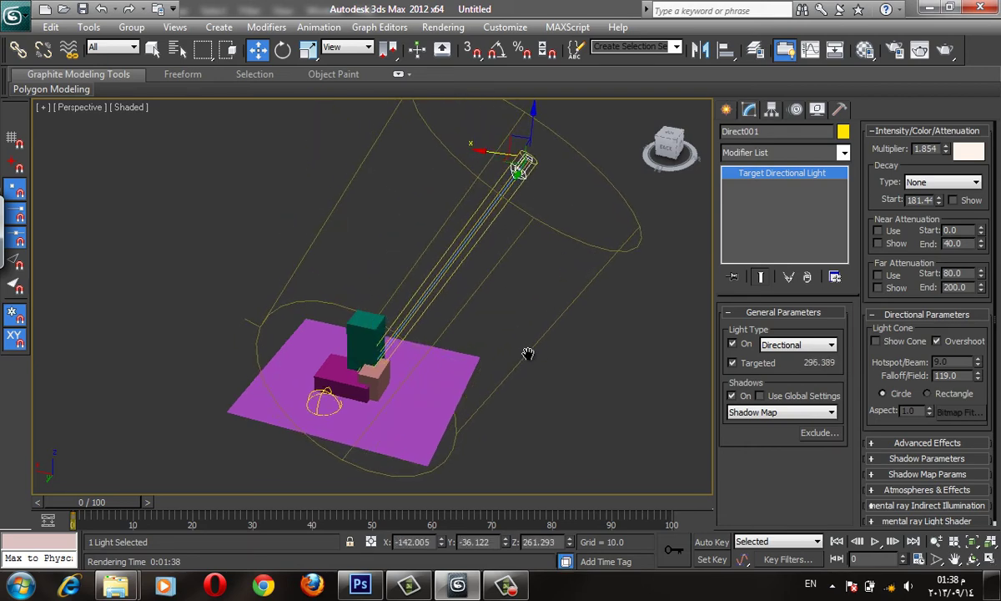
scroll(542, 415, up, 2)
scroll(436, 384, up, 2)
scroll(435, 377, down, 2)
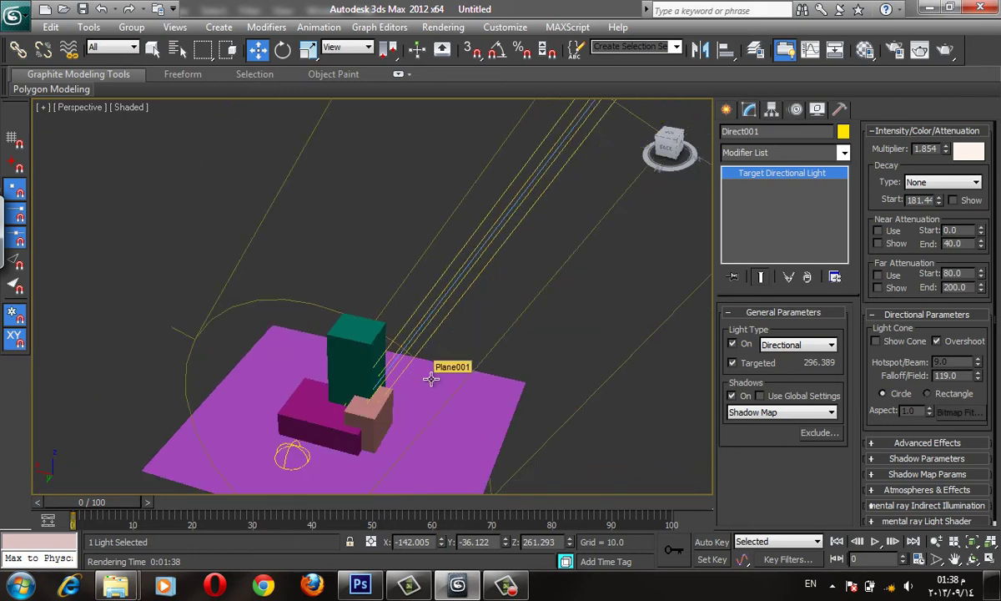
scroll(477, 337, up, 2)
scroll(478, 337, up, 3)
alt+middle_drag(474, 344, 454, 300)
scroll(509, 362, down, 3)
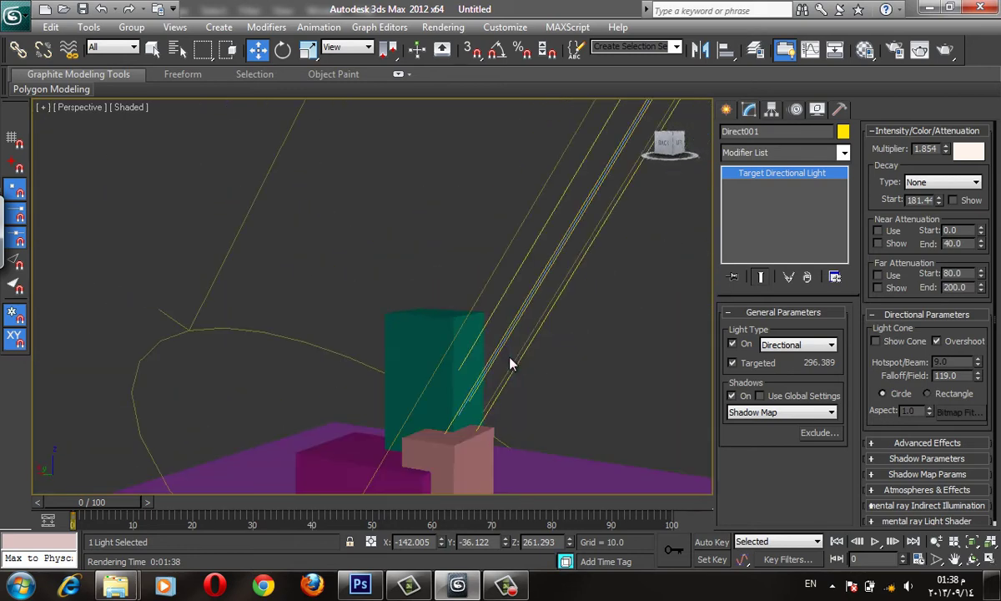
mouse_move(510, 362)
middle_down()
mouse_move(510, 298)
mouse_move(452, 346)
middle_up()
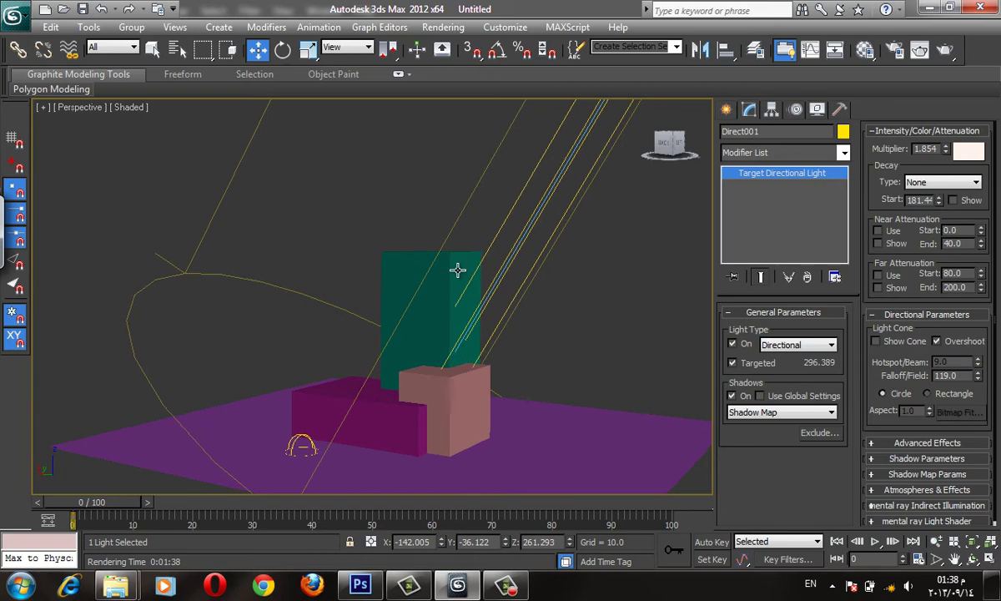
key(shift+f)
- Reframe the perspective view closer on the boxes and switch Direct001 off
mouse_move(386, 270)
alt+middle_down()
mouse_move(409, 309)
mouse_move(412, 351)
alt+middle_up()
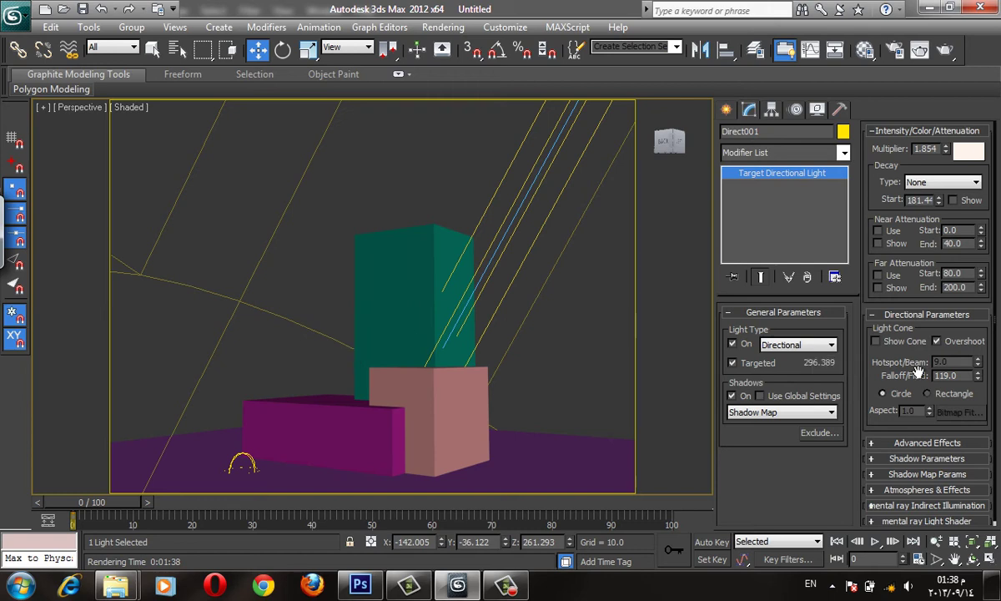
click(732, 344)
- Assign a Bitmap map as the environment background in Environment and Effects
key(8)
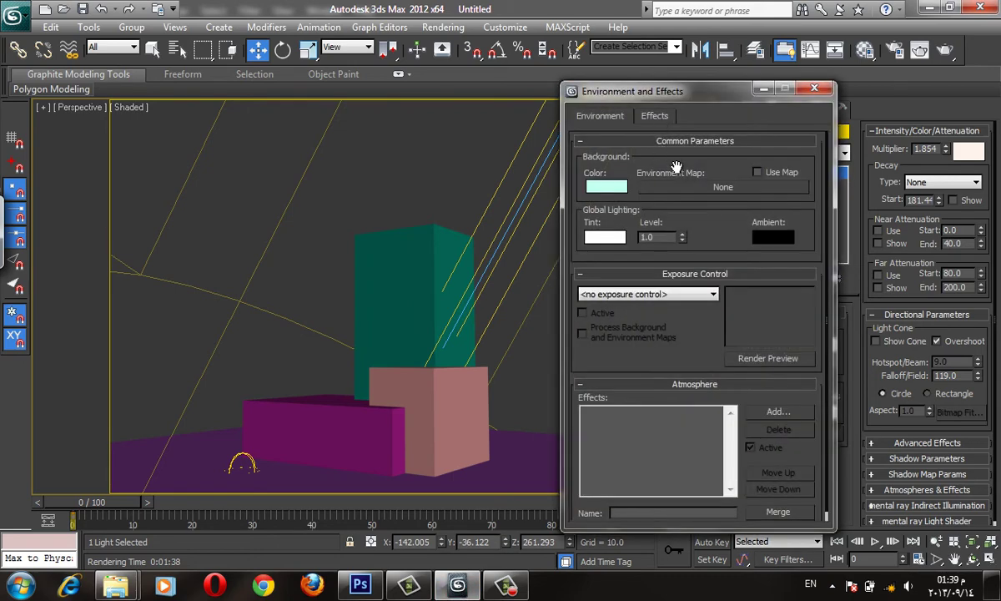
click(686, 188)
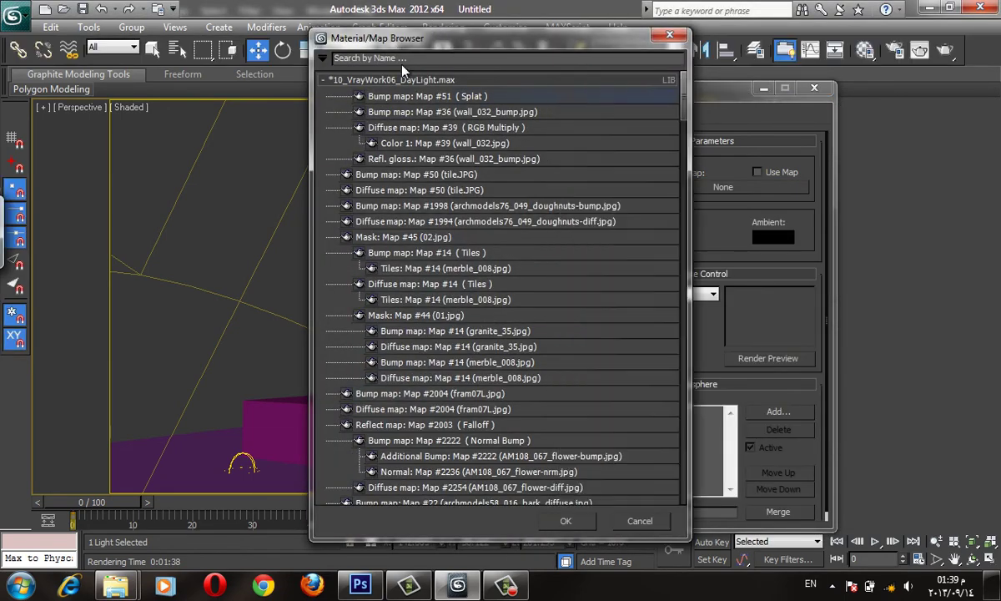
click(322, 79)
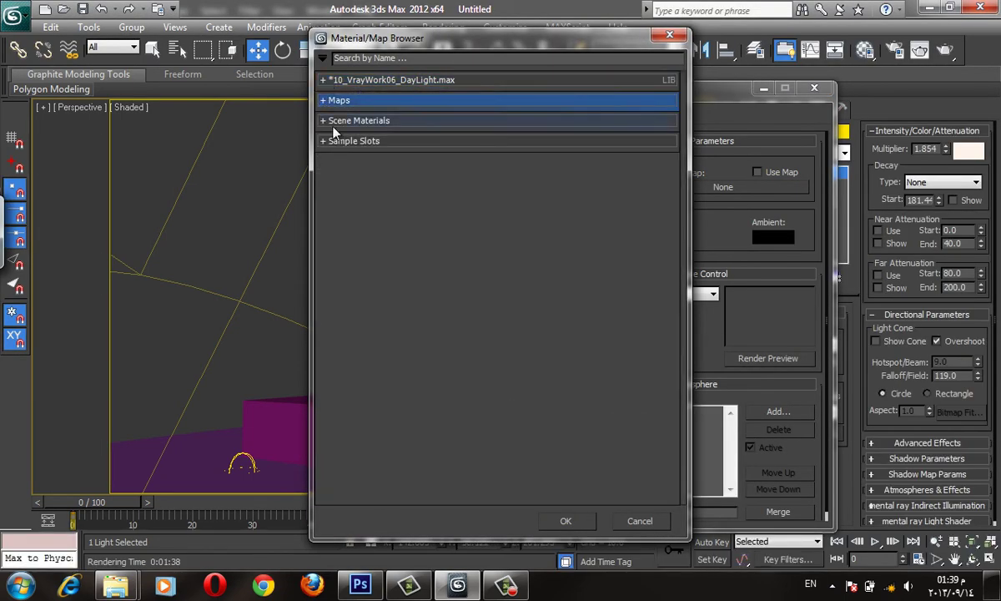
click(323, 102)
click(373, 139)
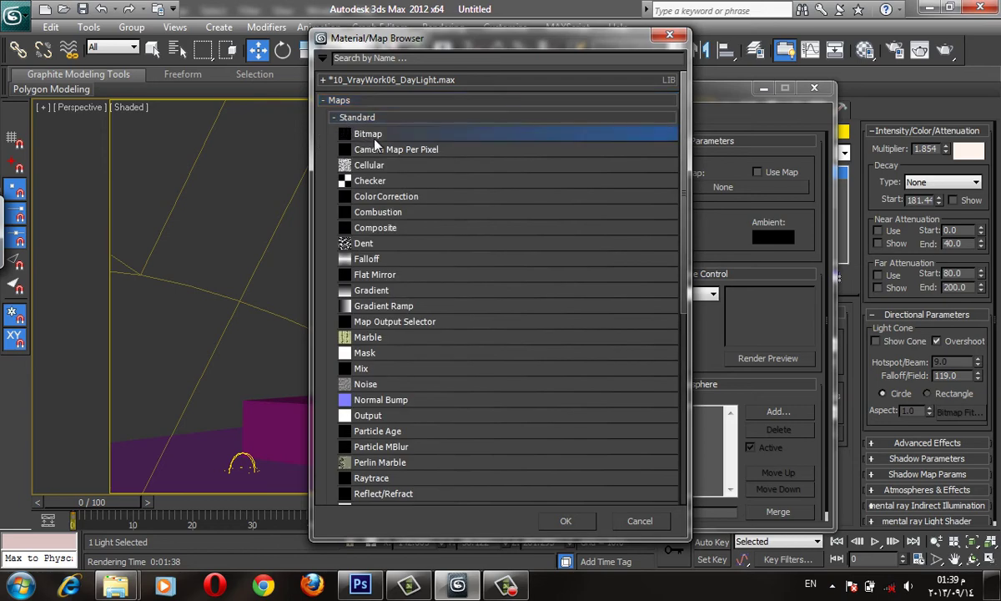
double_click(390, 138)
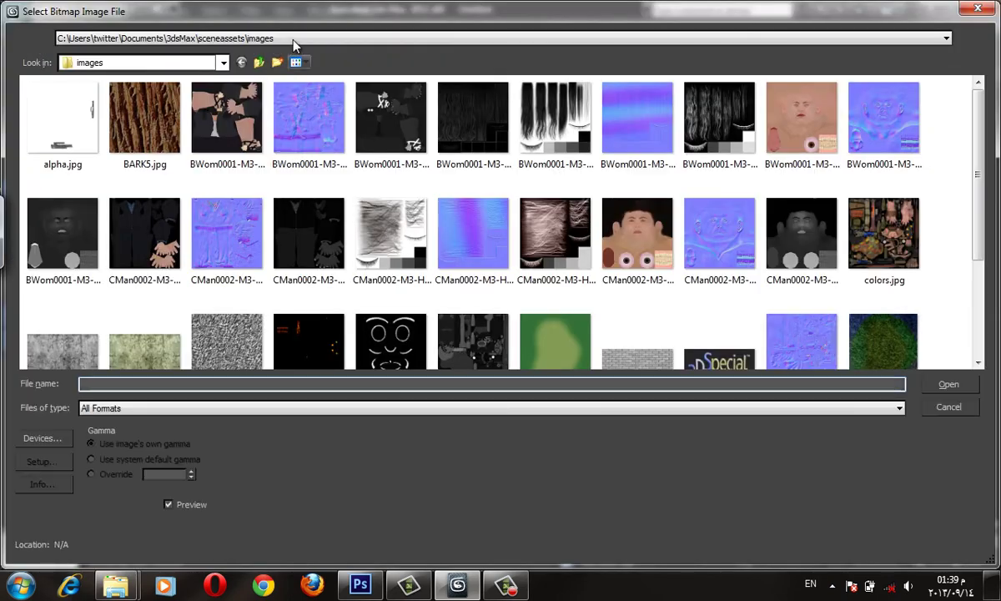
- Browse the recent folders to the ArchMat maps folder and scroll through its images
click(275, 36)
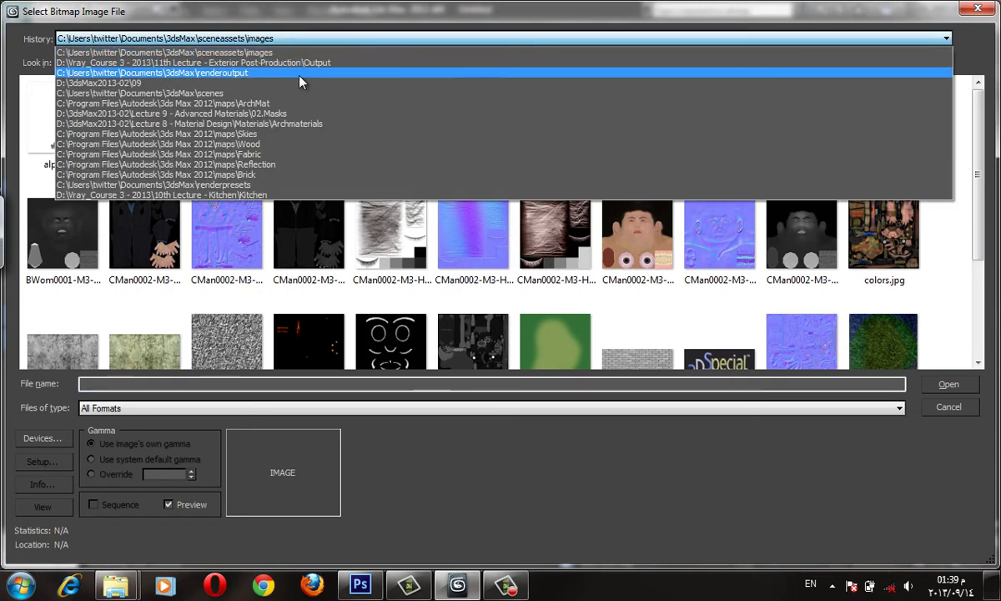
click(305, 105)
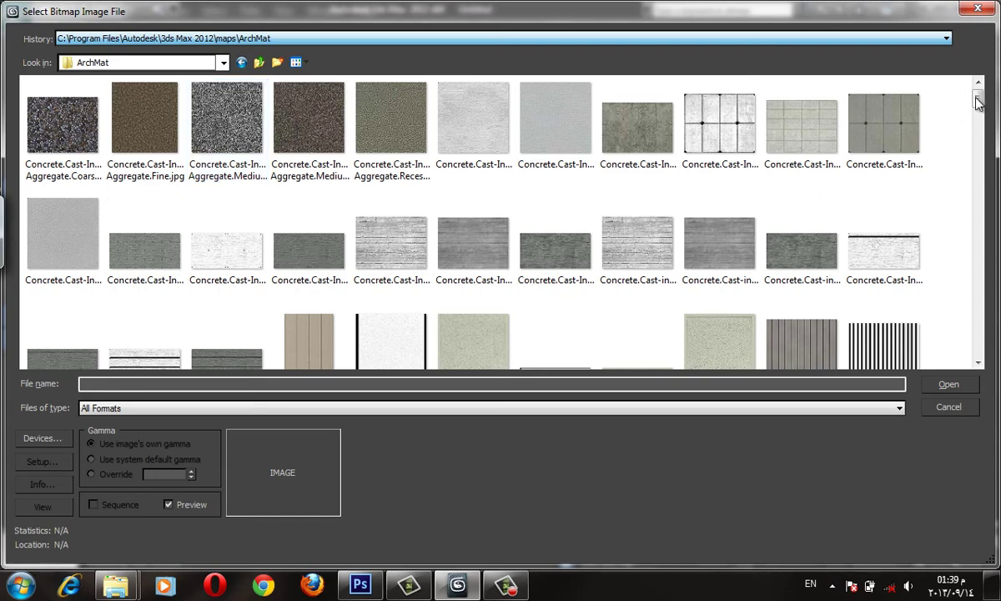
scroll(916, 167, down, 2)
scroll(972, 309, down, 10)
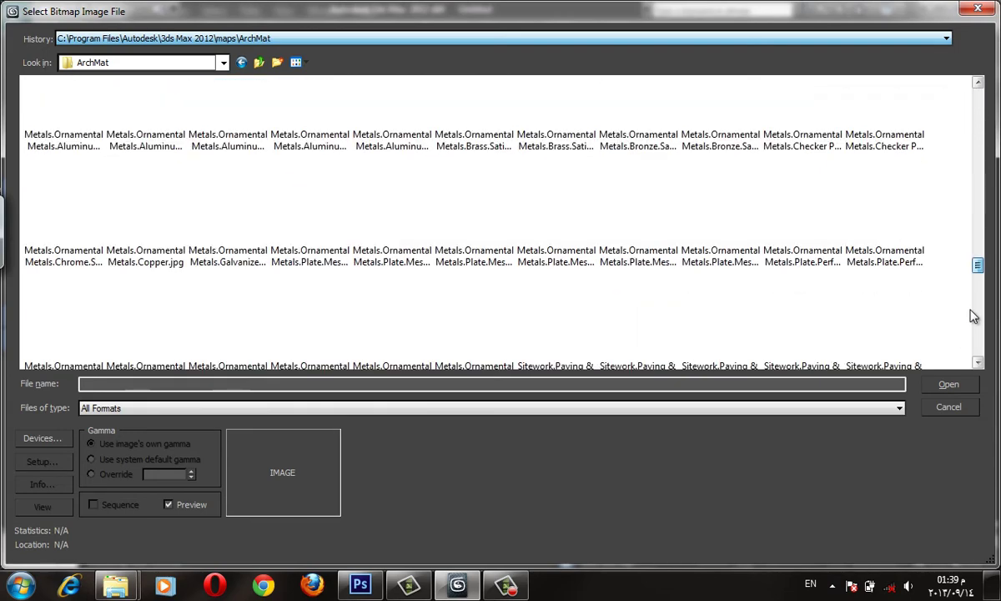
scroll(973, 316, down, 5)
scroll(977, 325, down, 1)
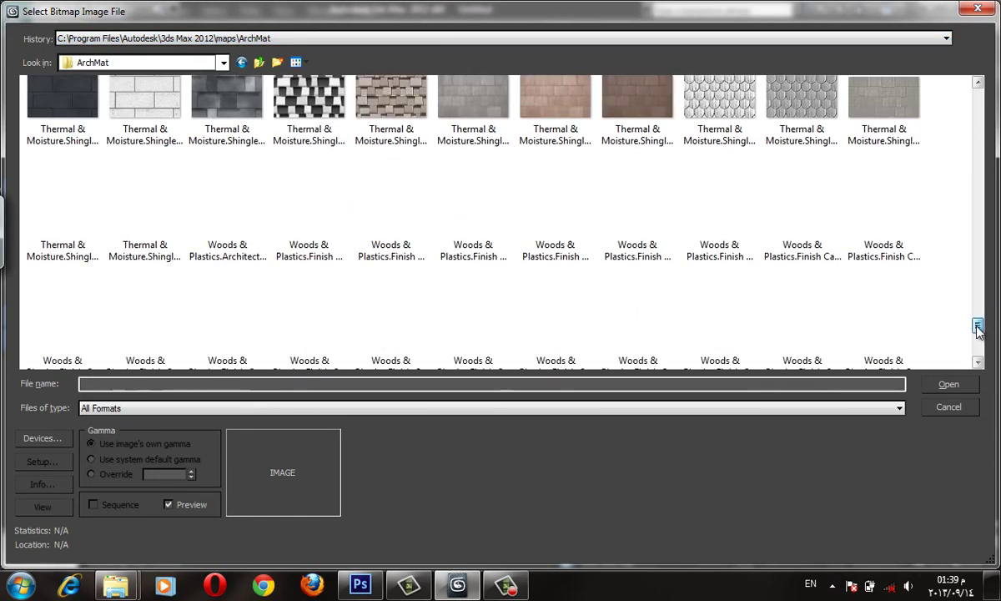
mouse_move(978, 328)
mouse_down()
mouse_move(978, 353)
mouse_move(966, 252)
mouse_up()
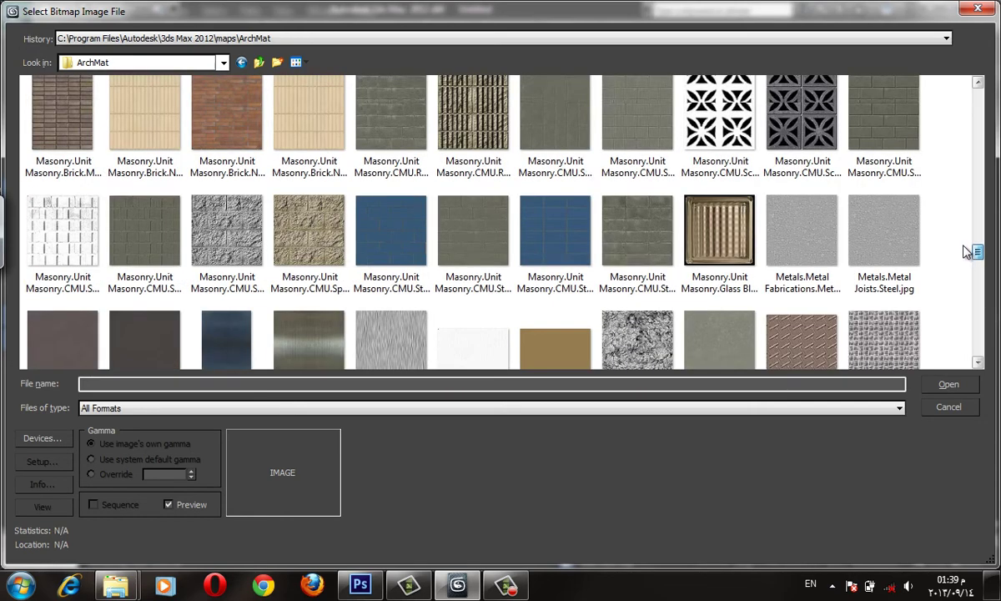
drag(966, 252, 965, 232)
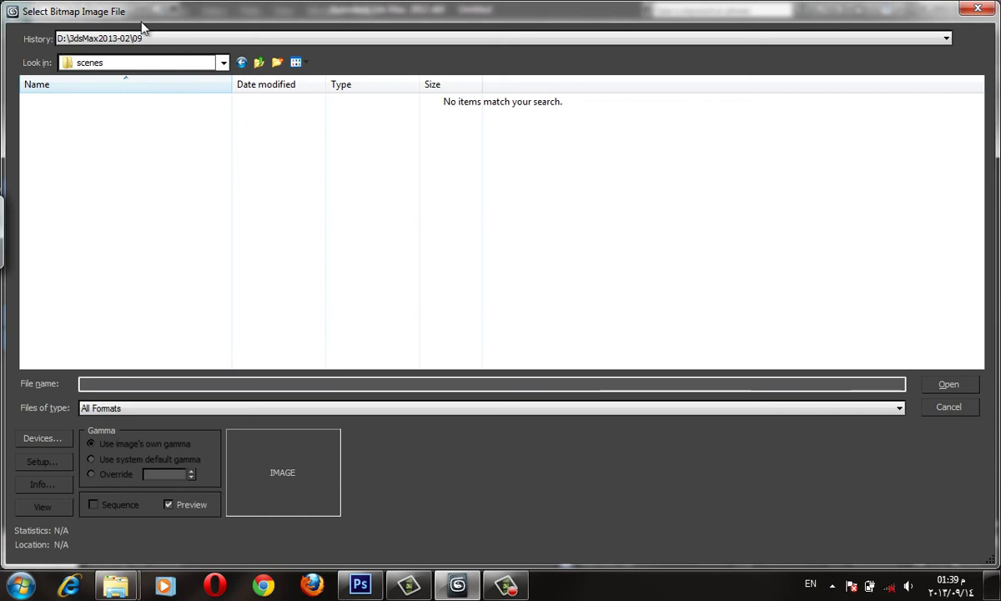
- Open the maps\Skies folder, compare CLOUD2.JPG, and load cloud sky.jpg as the environment map
click(167, 41)
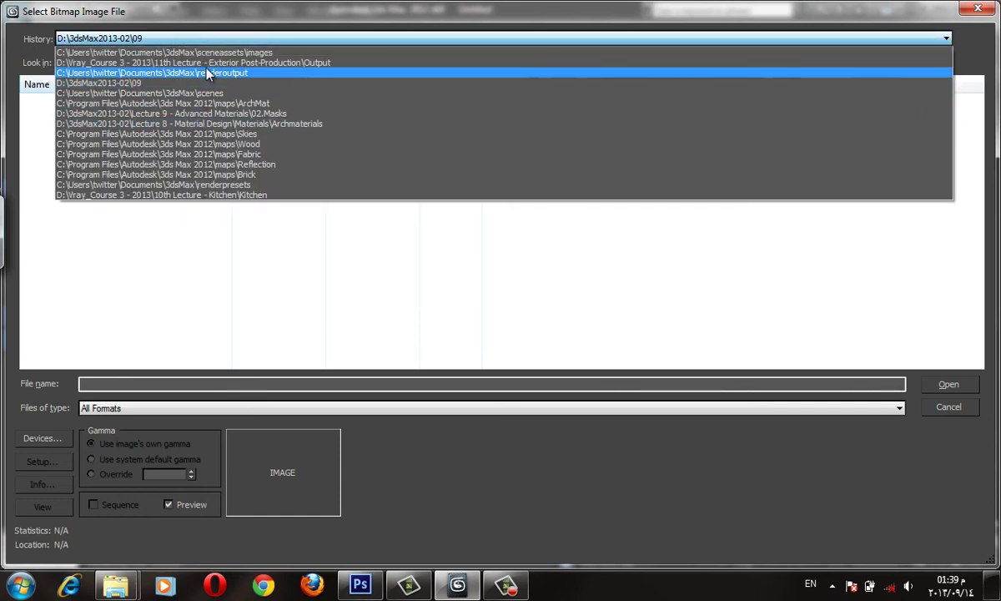
click(211, 104)
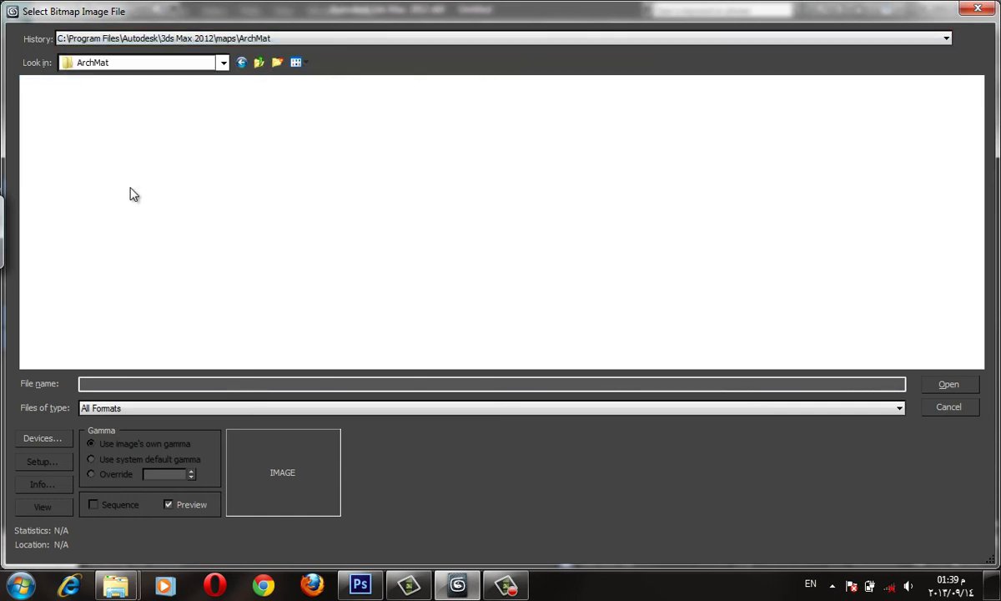
key(BackSpace)
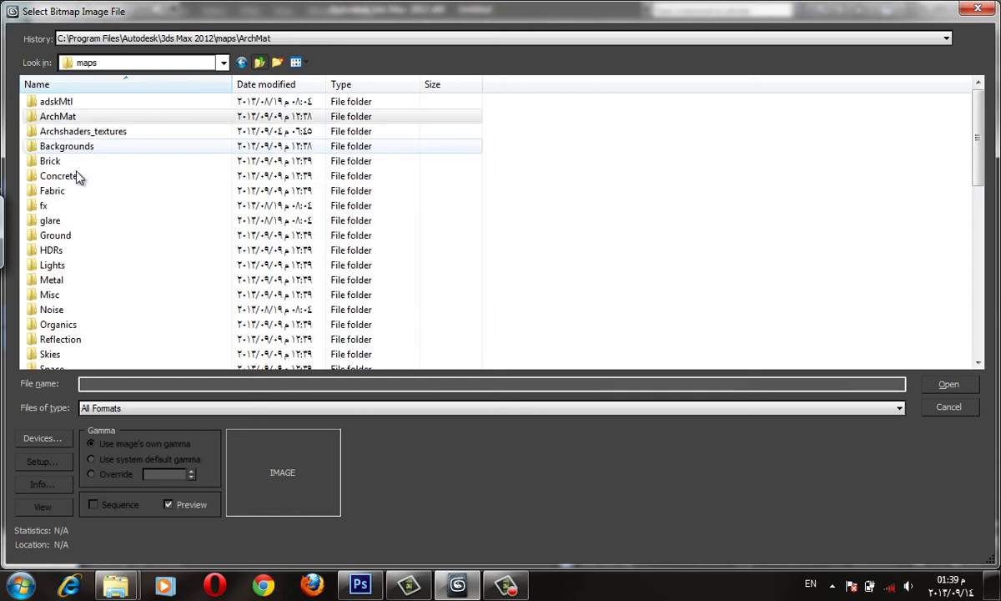
double_click(69, 355)
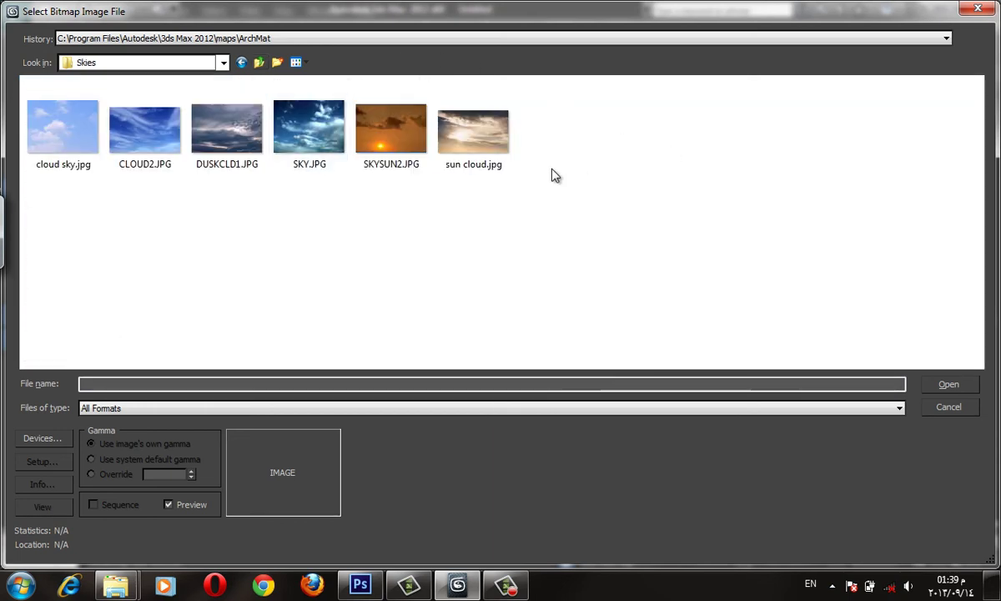
click(76, 127)
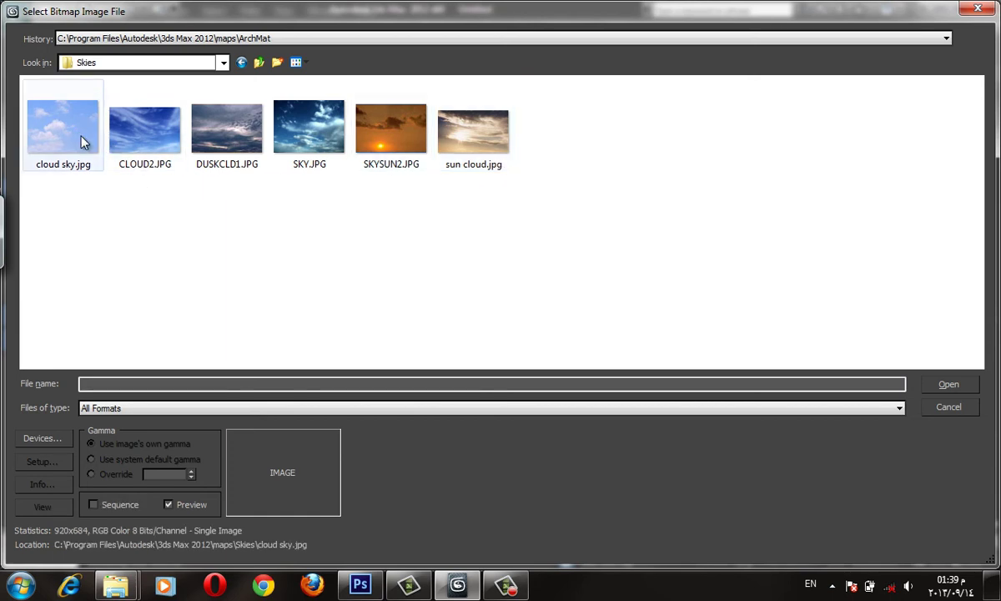
click(143, 143)
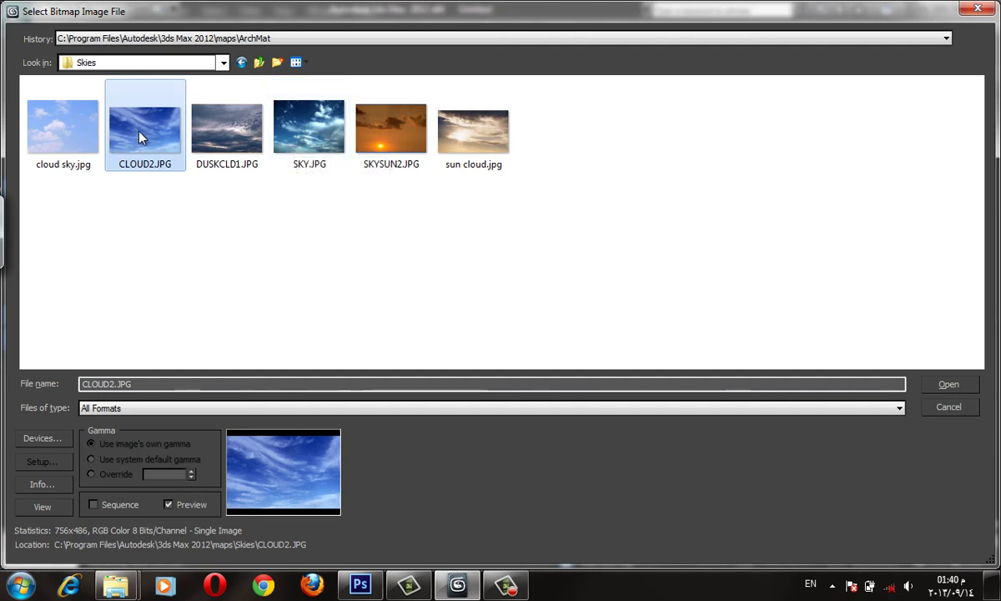
click(65, 125)
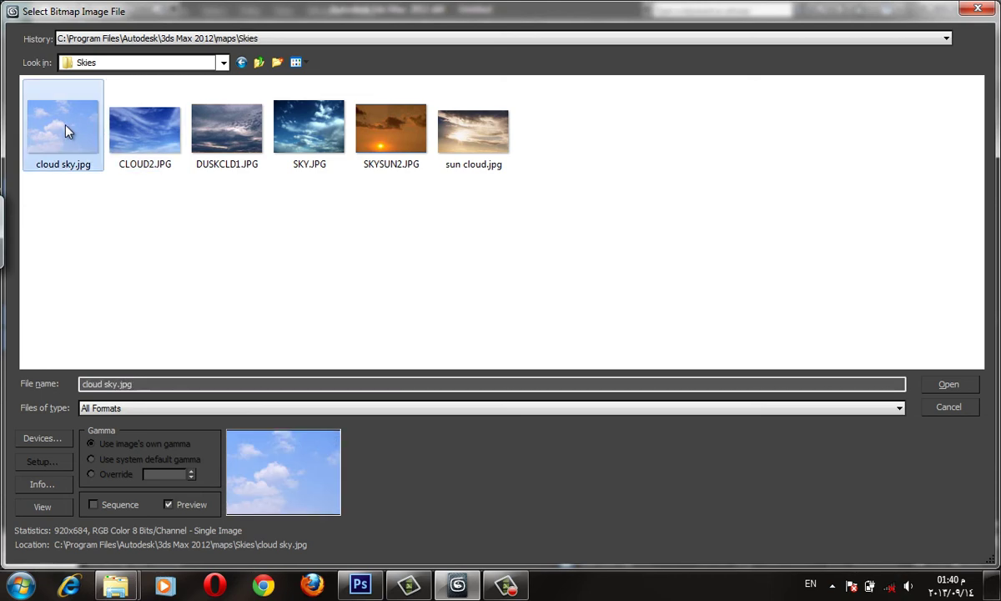
double_click(65, 125)
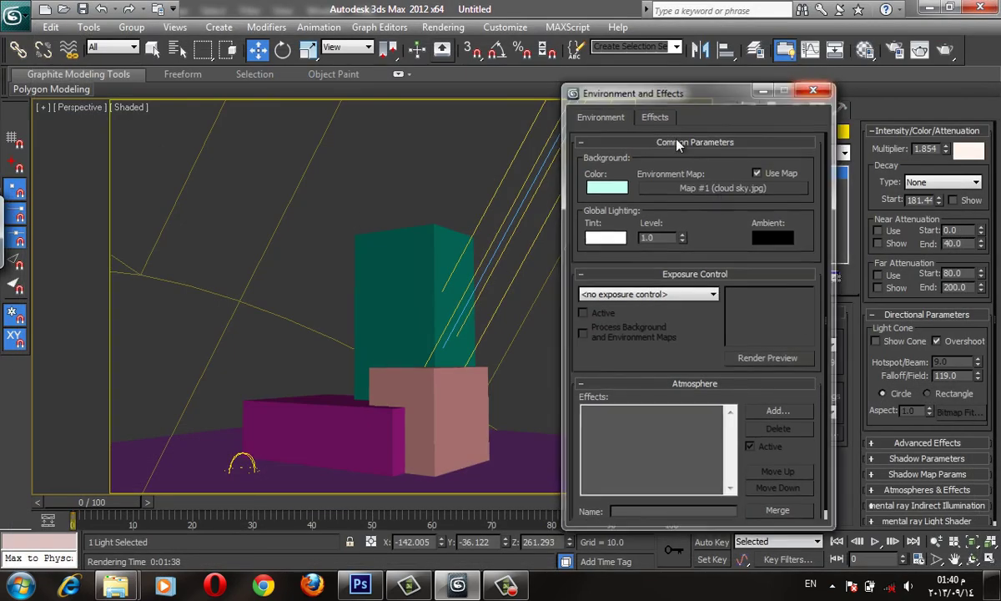
- Select the skylight in wireframe view, render a test frame against the cloud sky, then close it
key(8)
click(233, 457)
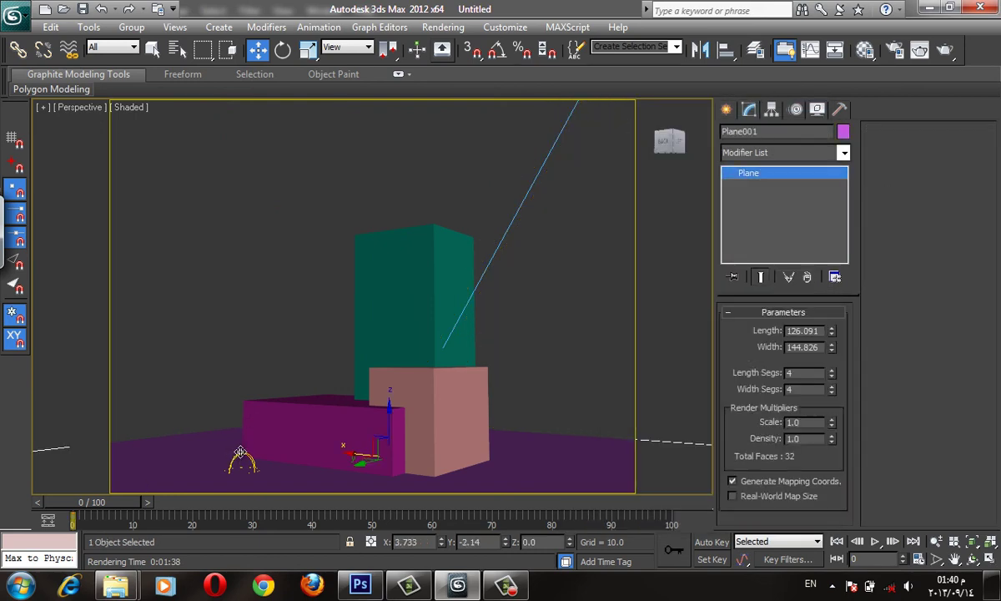
key(F3)
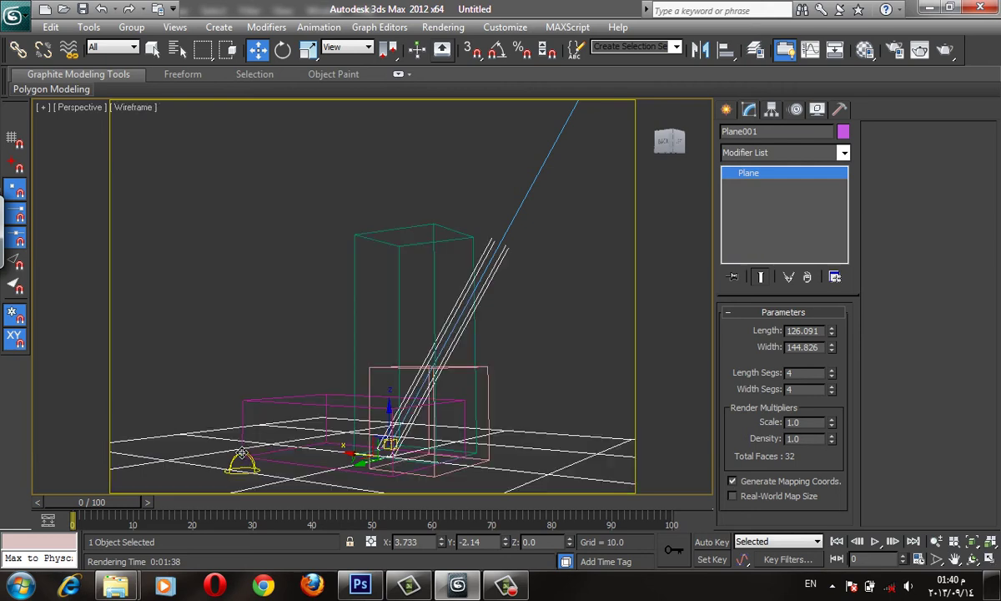
click(241, 453)
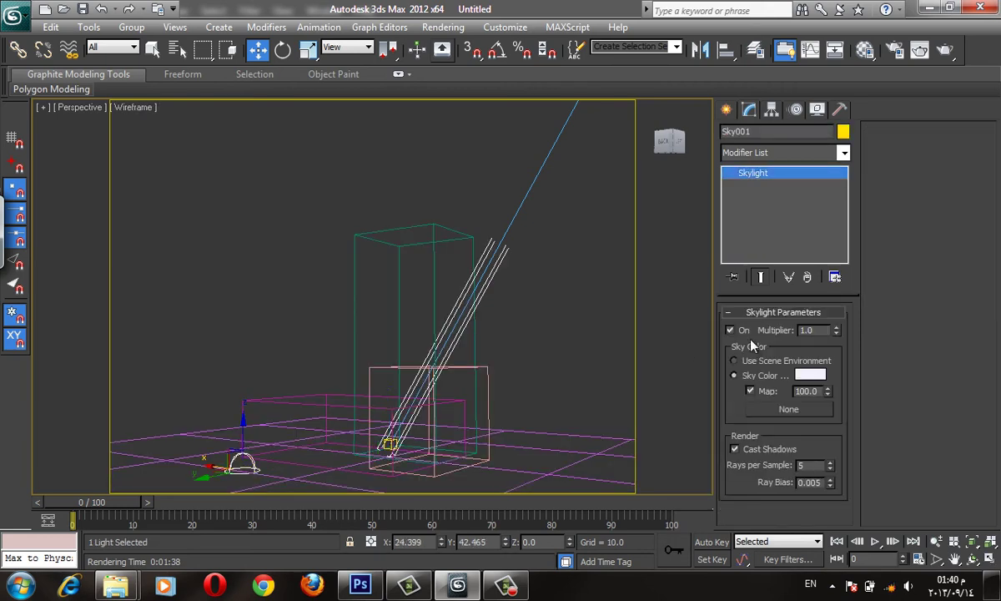
click(945, 50)
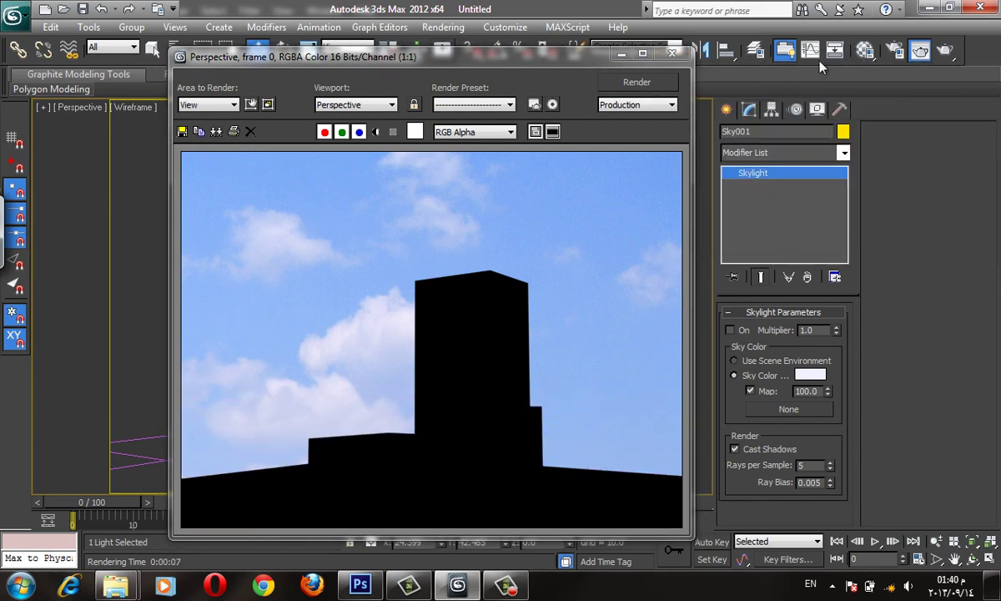
click(622, 54)
click(564, 343)
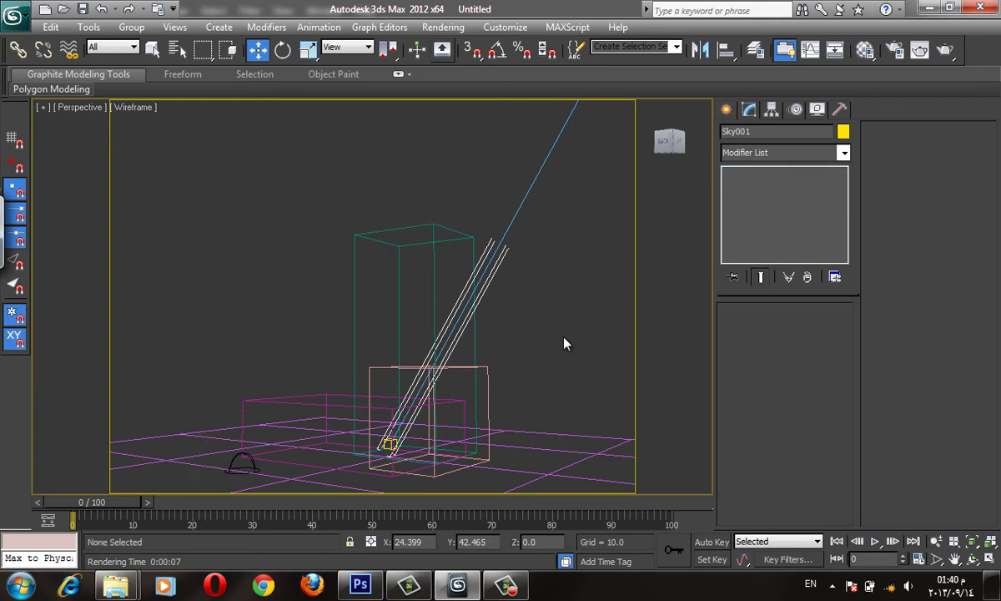
- Check the directional light's aim by selecting it in the Front view, then deselect it
key(f)
middle_drag(564, 343, 562, 330)
scroll(561, 330, down, 3)
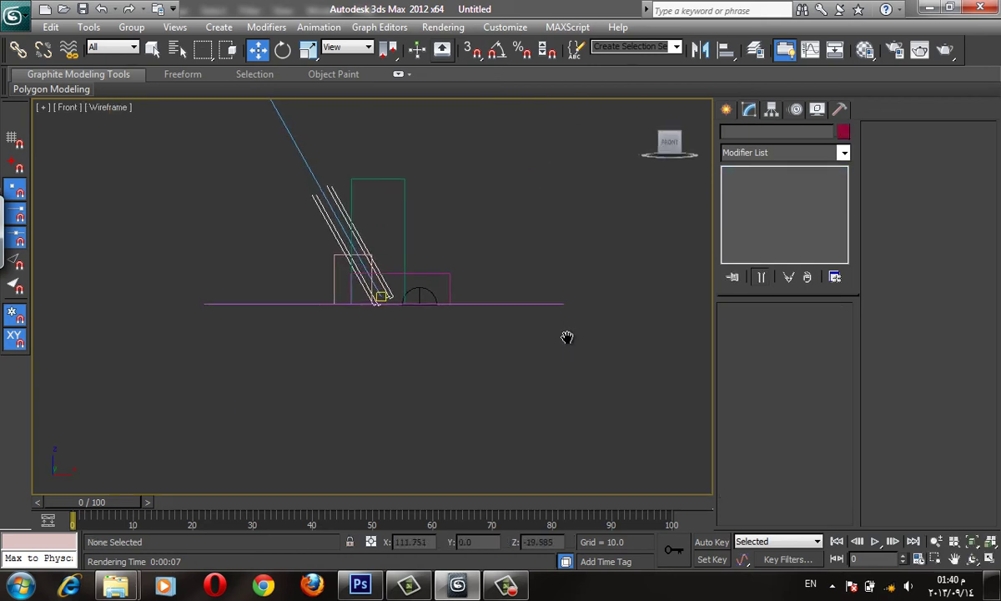
scroll(566, 337, down, 3)
click(294, 149)
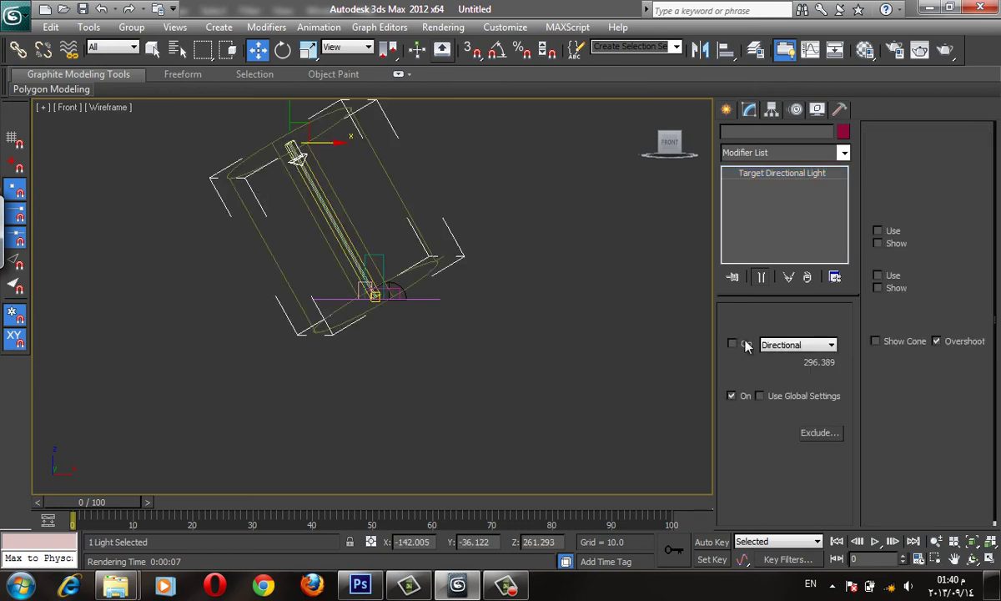
click(510, 264)
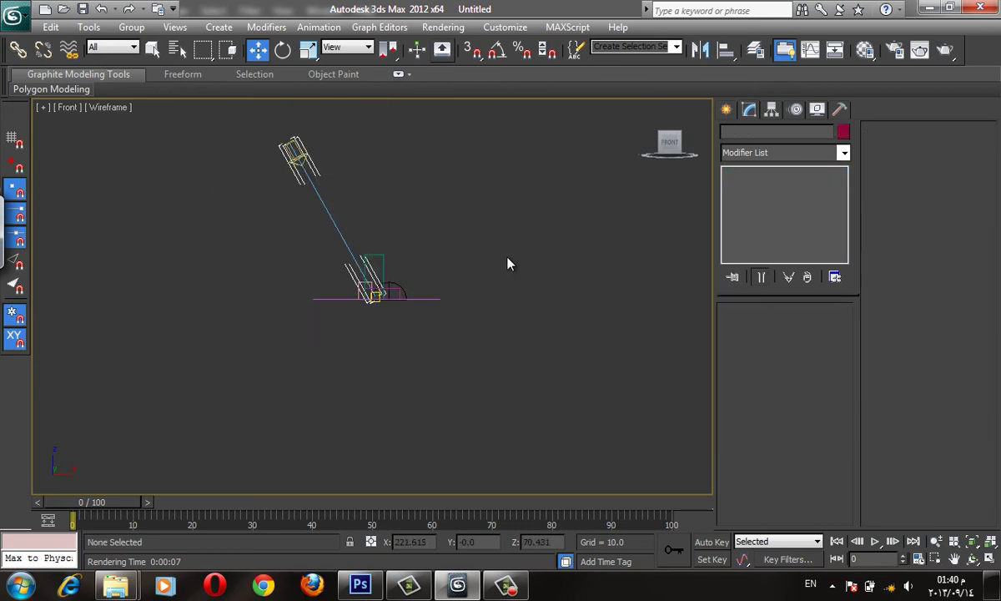
- Return to a shaded Perspective view and orbit to a low angle on the boxes
key(p)
scroll(448, 303, up, 2)
scroll(445, 304, up, 3)
key(F3)
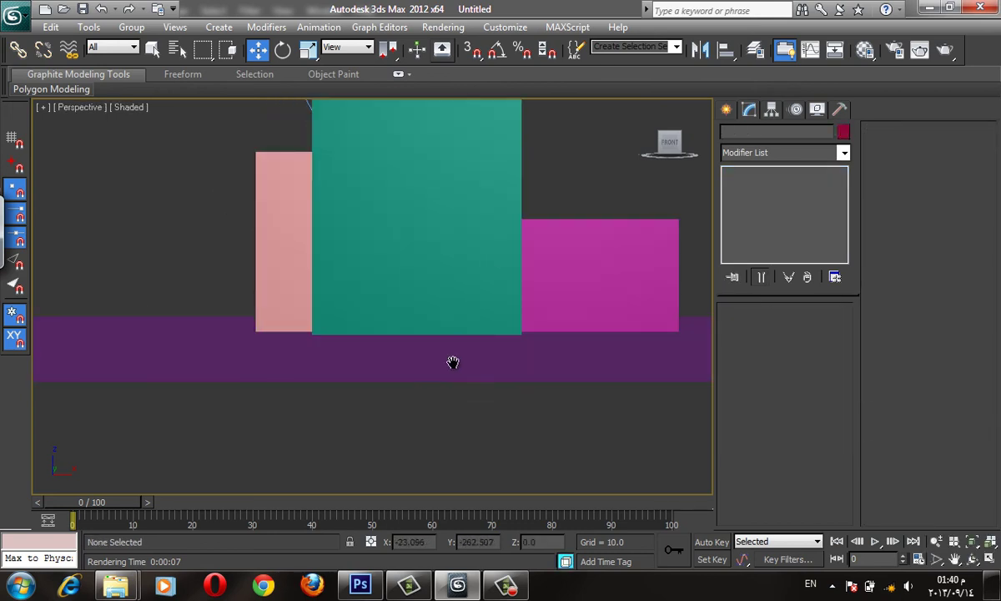
alt+middle_drag(454, 359, 442, 391)
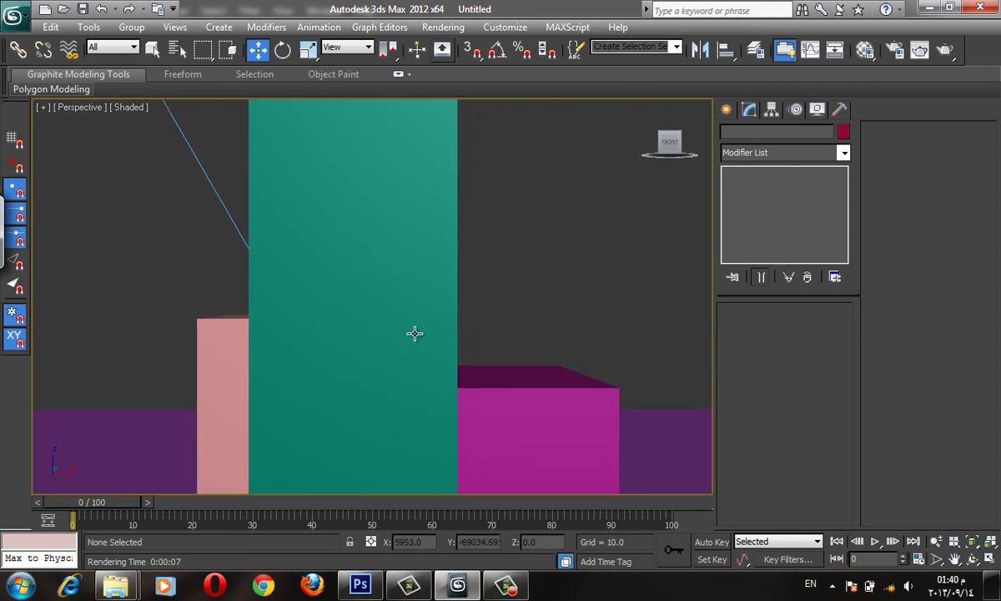
scroll(359, 322, down, 3)
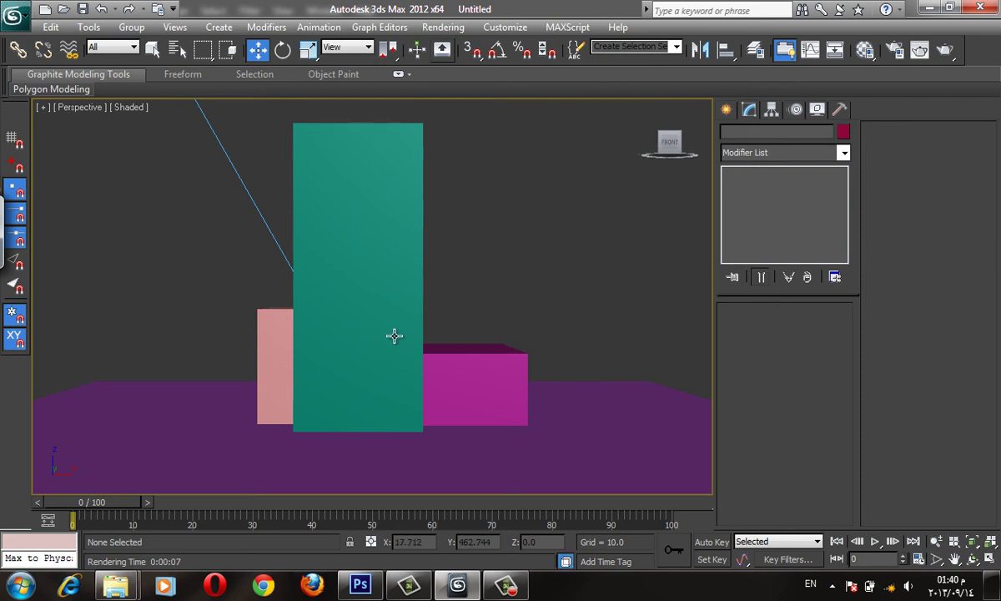
alt+middle_drag(427, 342, 423, 340)
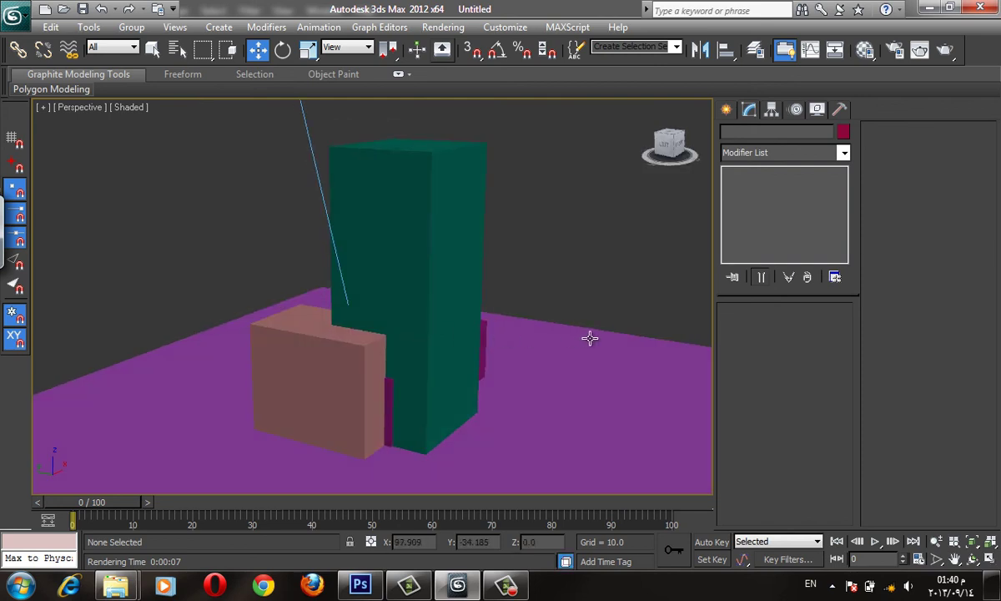
scroll(590, 338, down, 2)
scroll(550, 340, up, 4)
scroll(540, 339, up, 3)
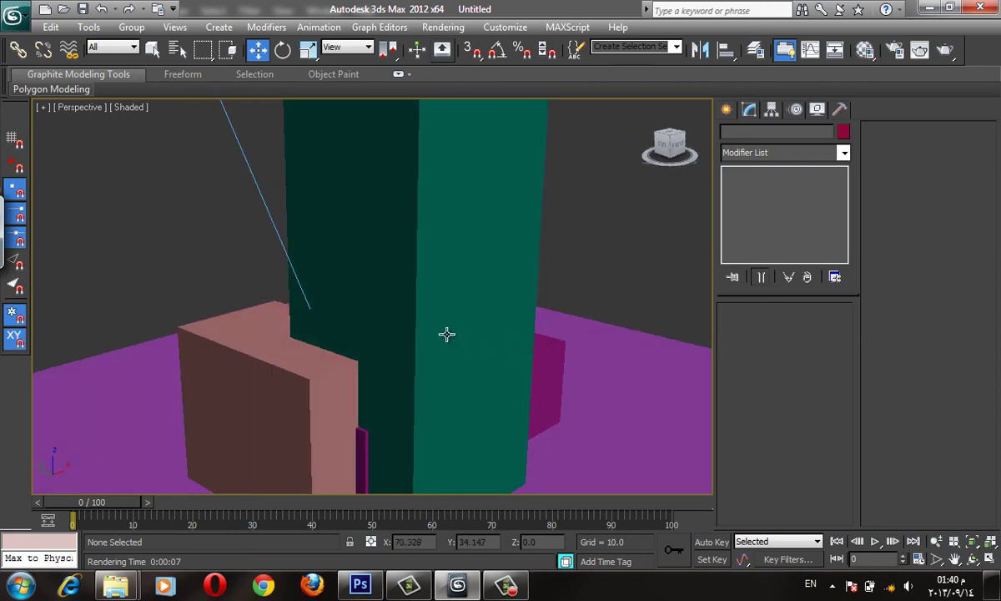
scroll(446, 335, down, 2)
scroll(458, 340, down, 4)
alt+middle_drag(435, 330, 373, 318)
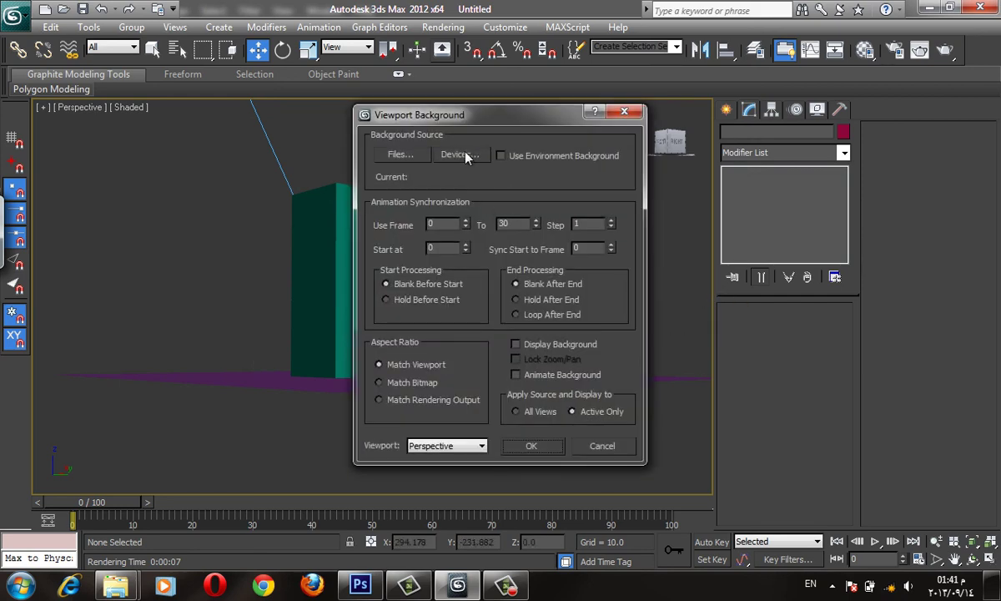
- Enable Use Environment Background so the cloud sky shows behind the Perspective view
click(501, 156)
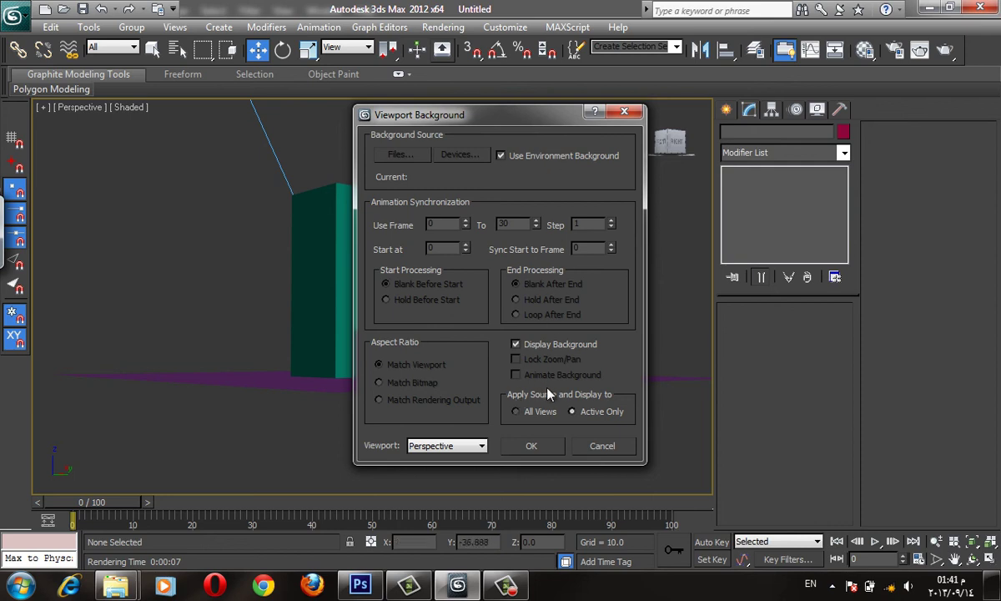
click(532, 445)
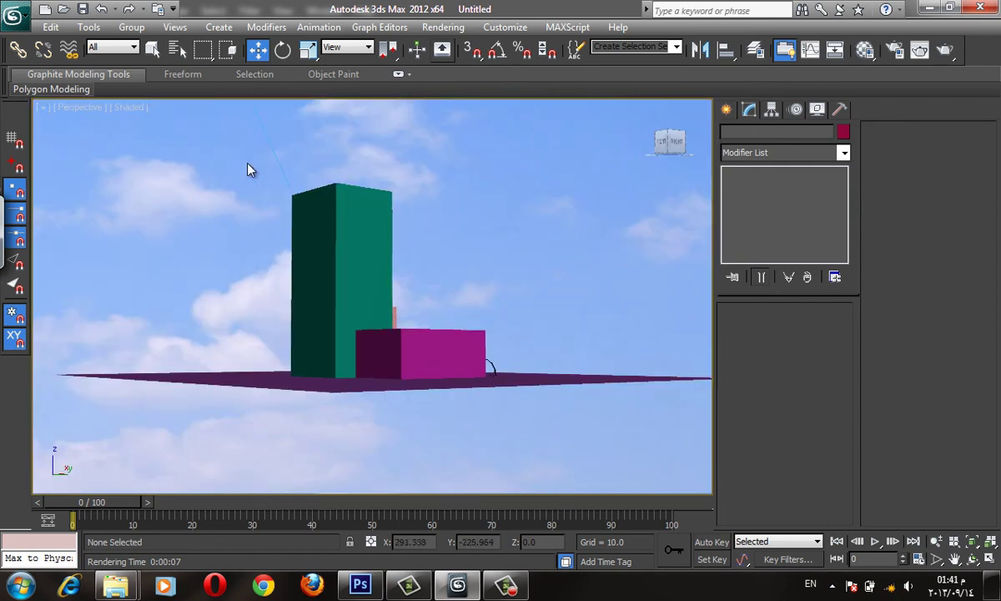
- Frame the boxes against the sky with more plane visible and the safe frame shown
mouse_move(353, 301)
alt+middle_down()
mouse_move(365, 342)
mouse_move(262, 365)
alt+middle_up()
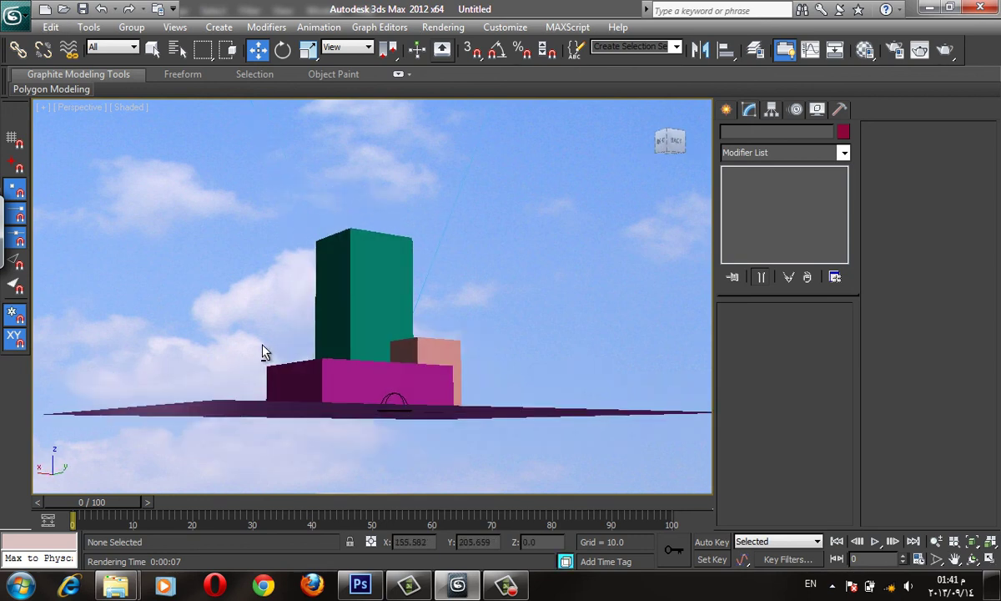
scroll(253, 352, up, 3)
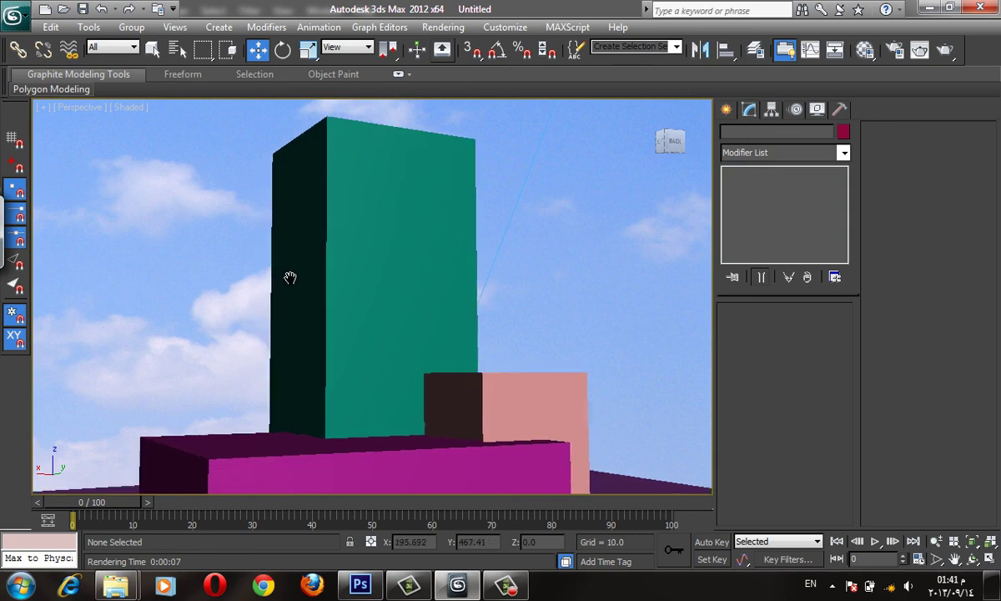
scroll(287, 277, up, 4)
scroll(302, 270, down, 3)
scroll(384, 286, down, 2)
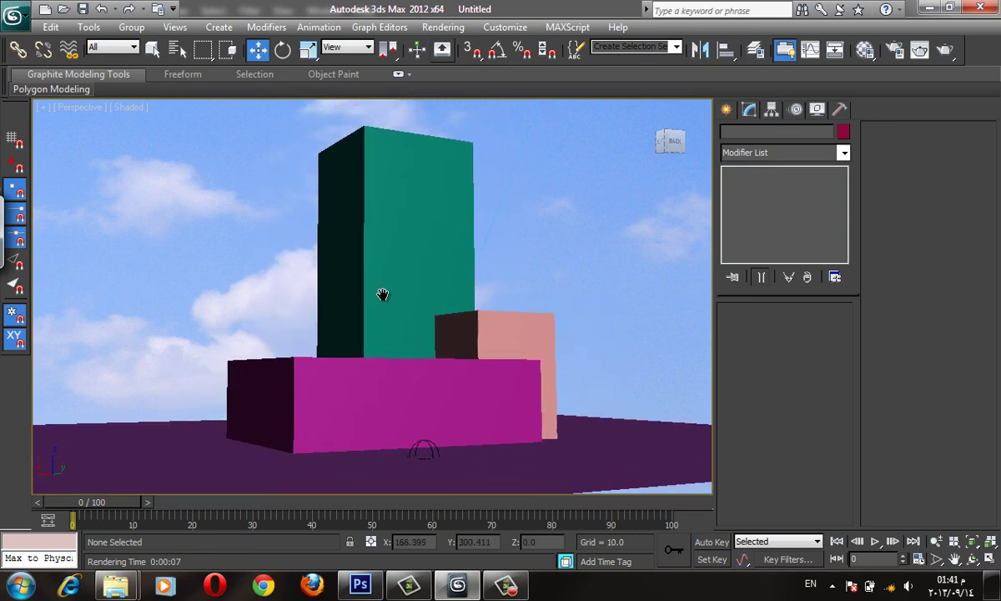
middle_drag(384, 290, 383, 311)
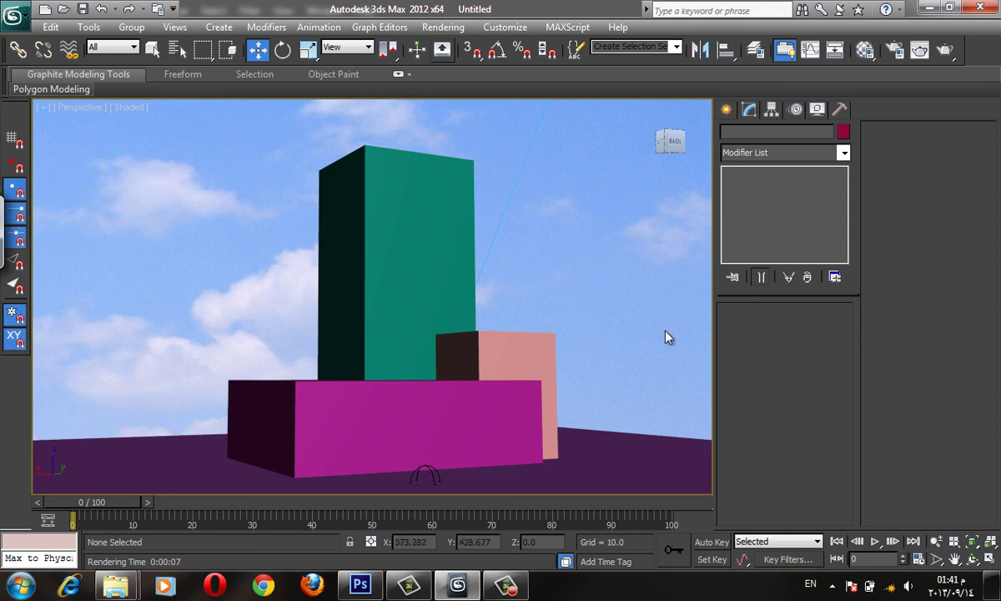
key(shift+f)
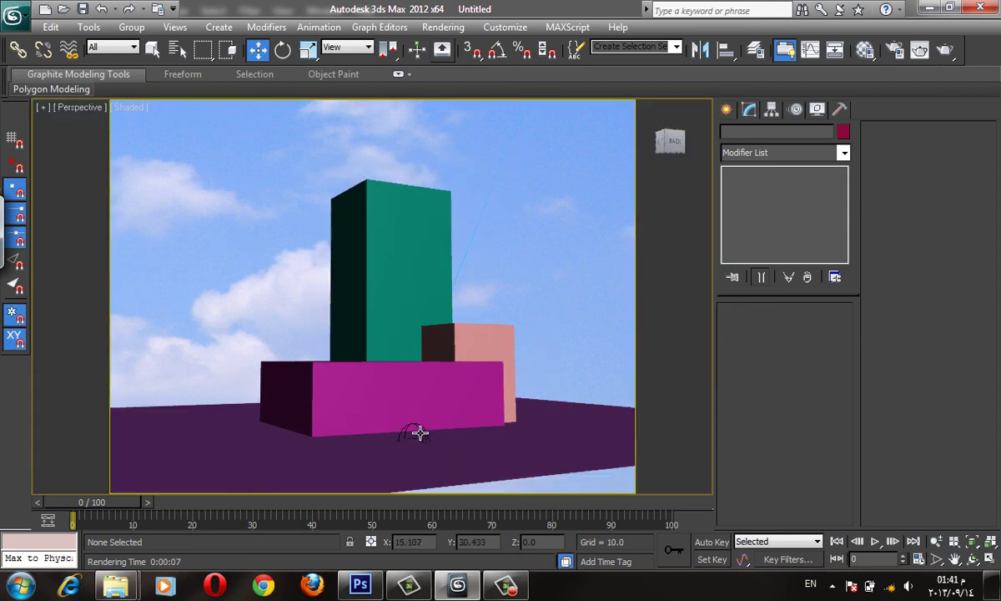
- Select the magenta Box003 (42.809 × 58.797 × 27.581) while toggling wireframe and shaded display
key(F3)
click(418, 430)
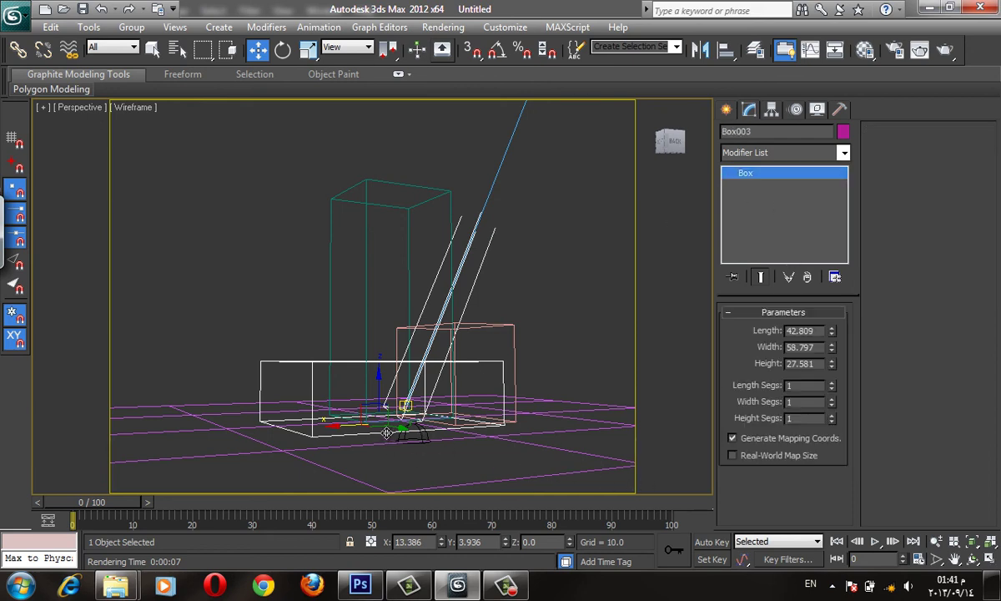
key(F3)
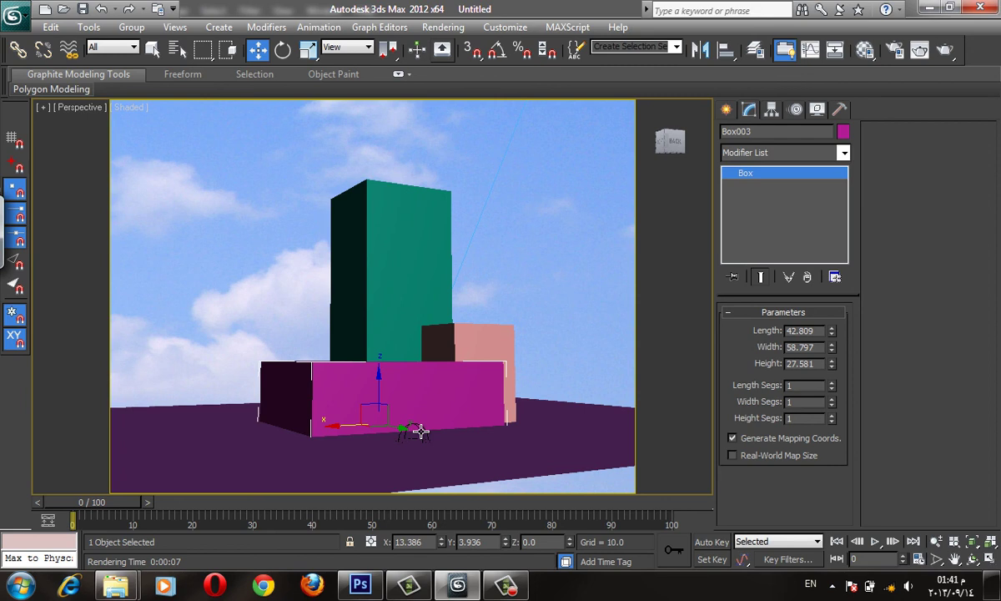
click(421, 430)
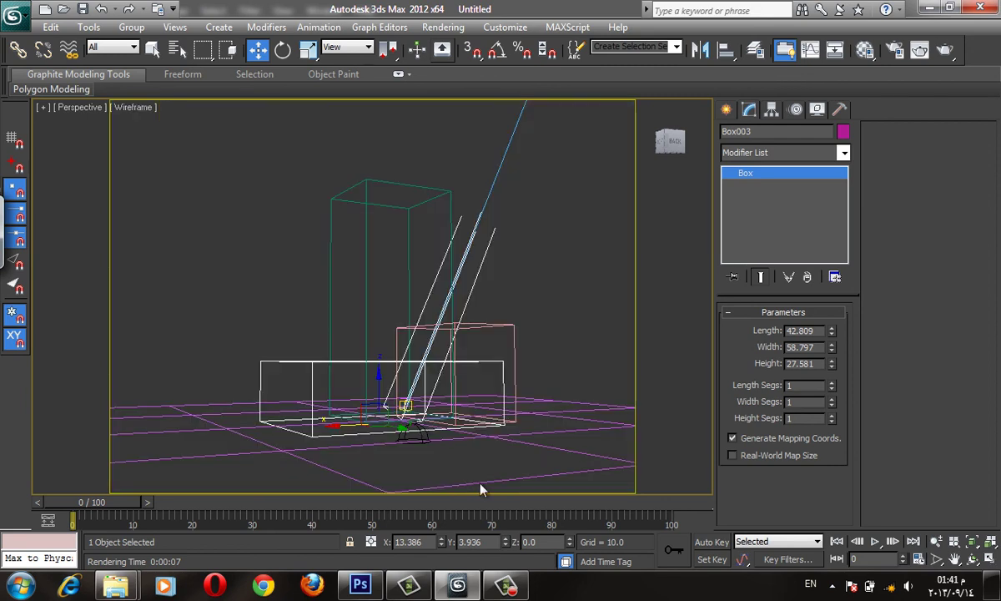
click(507, 588)
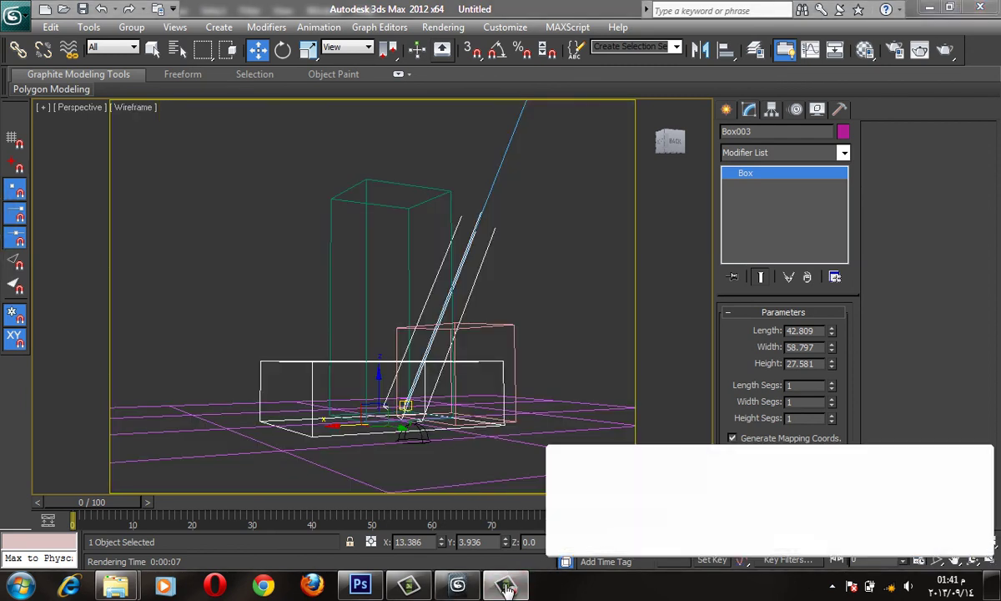